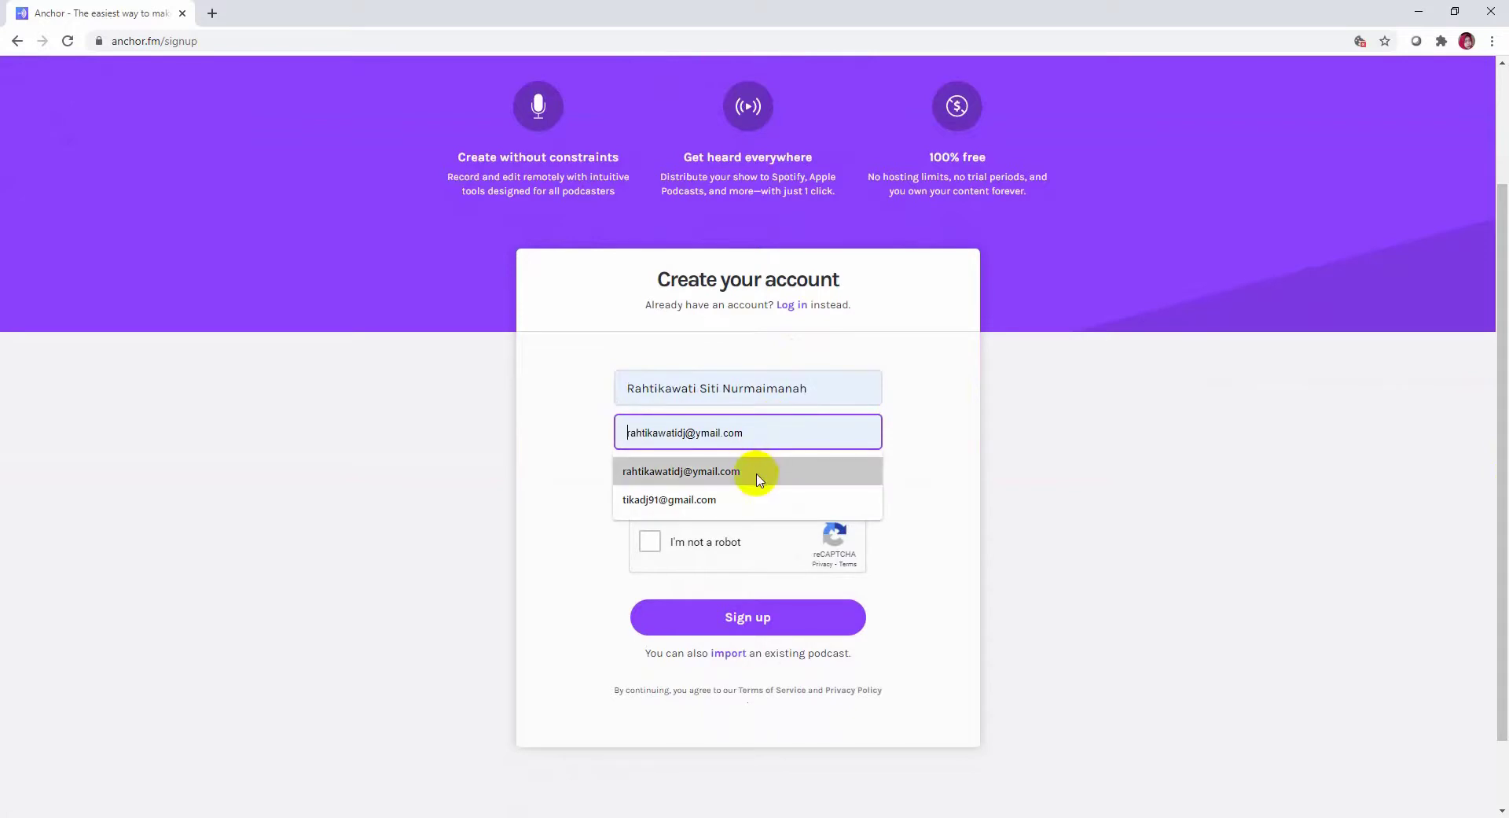
Step: Fill in the sign-up form's e-mail from the suggested addresses and enter the account password
{"action": "left_click", "coordinate": [760, 477]}
{"action": "left_click", "coordinate": [753, 483]}
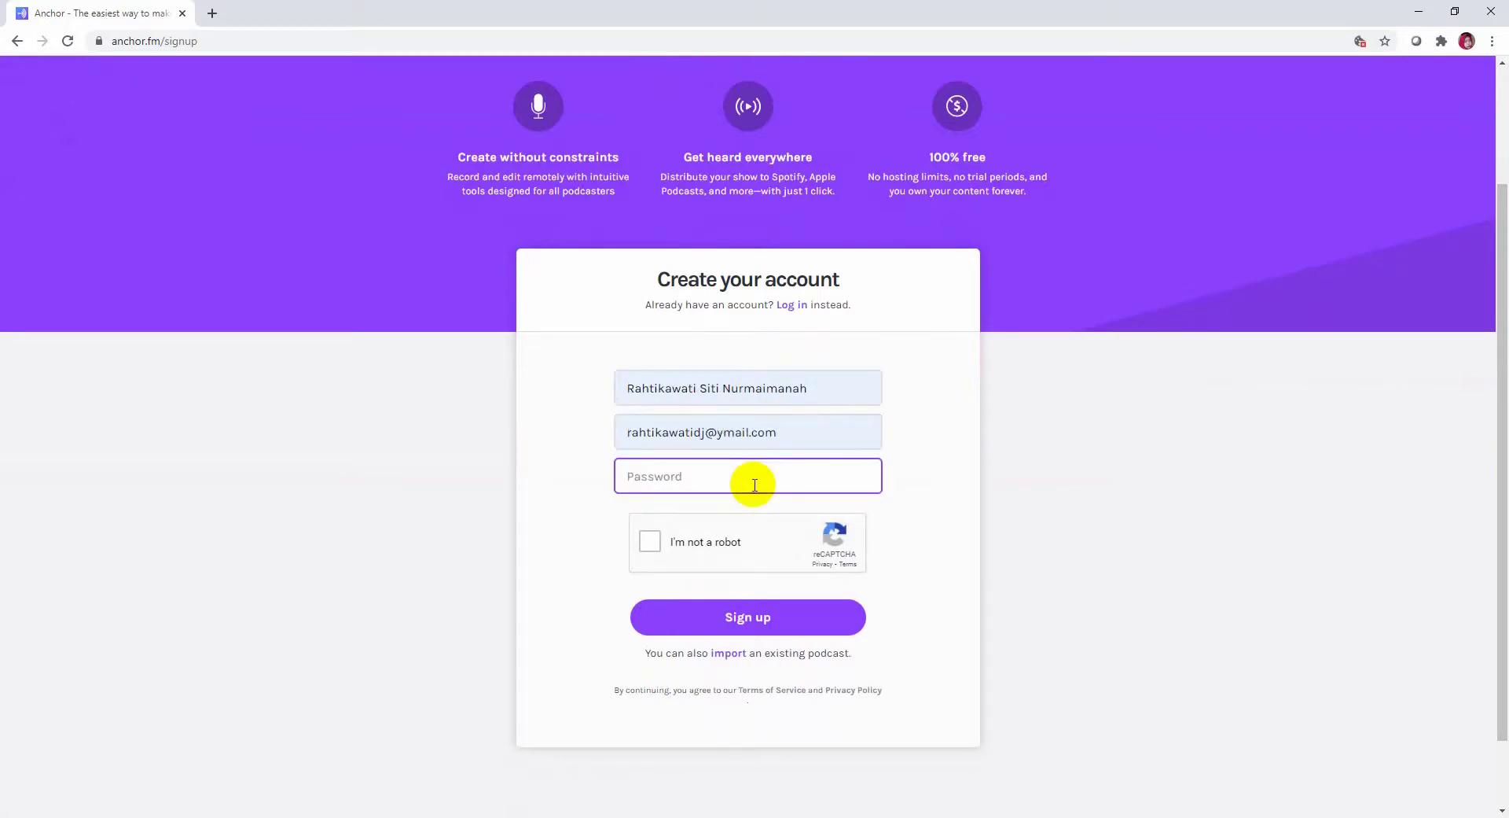
{"action": "type", "text": "•"}
{"action": "key", "text": "BackSpace"}
{"action": "type", "text": "•••••••••••"}
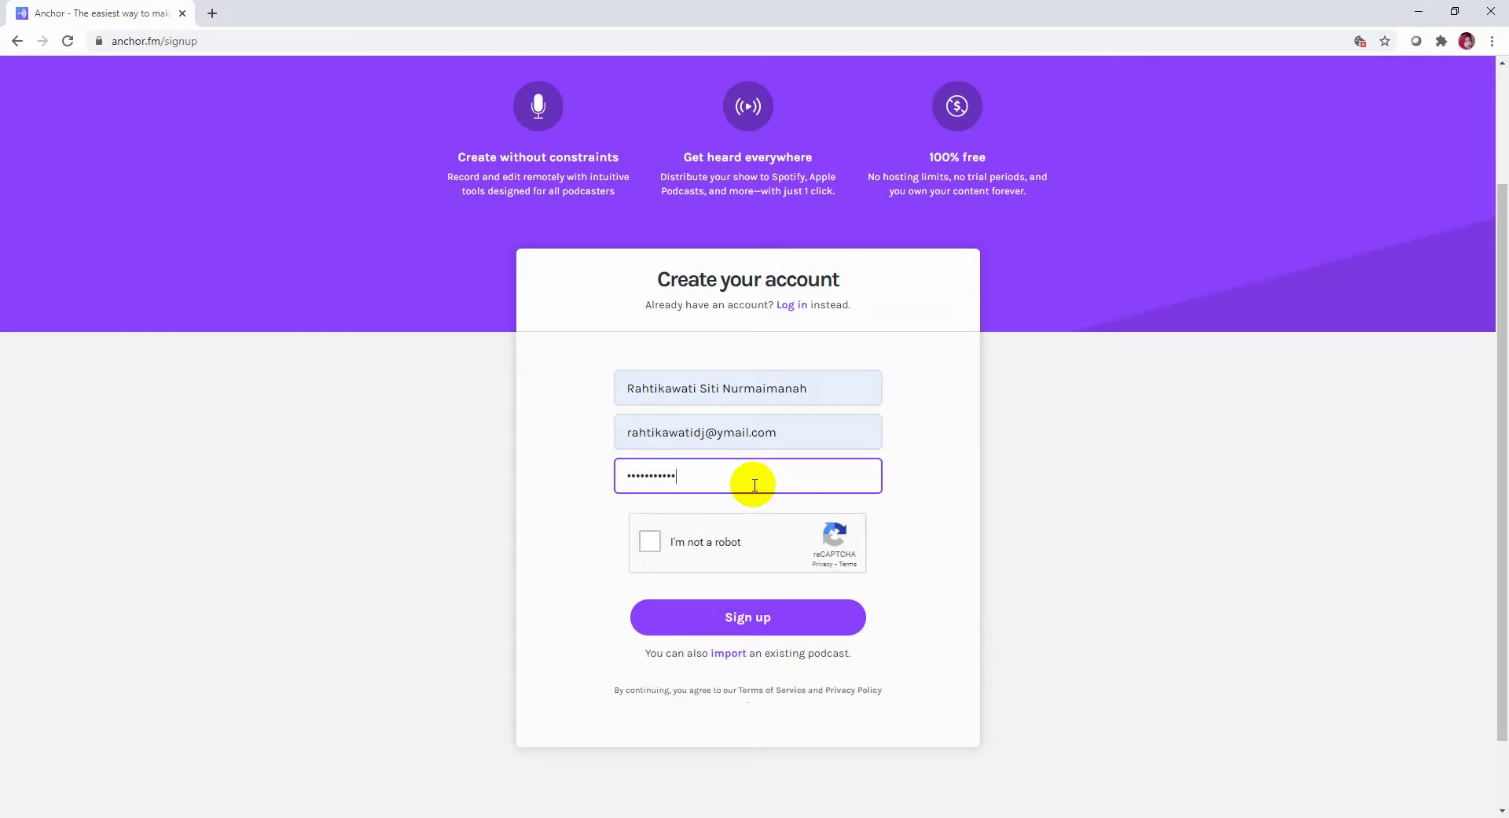
Step: Complete the "I'm not a robot" check and submit the account sign-up
{"action": "left_click", "coordinate": [641, 544]}
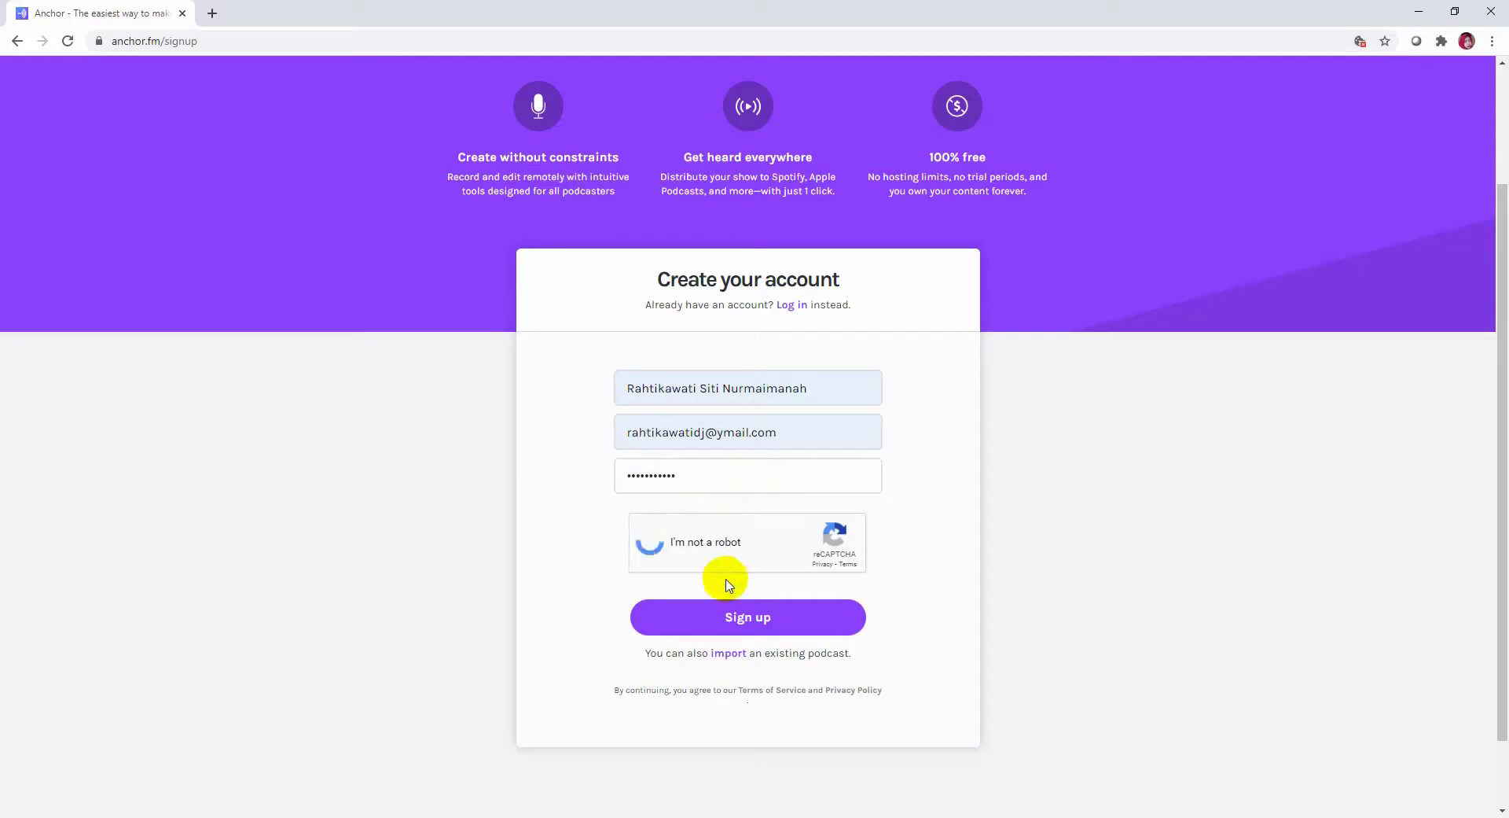
{"action": "left_click", "coordinate": [726, 620]}
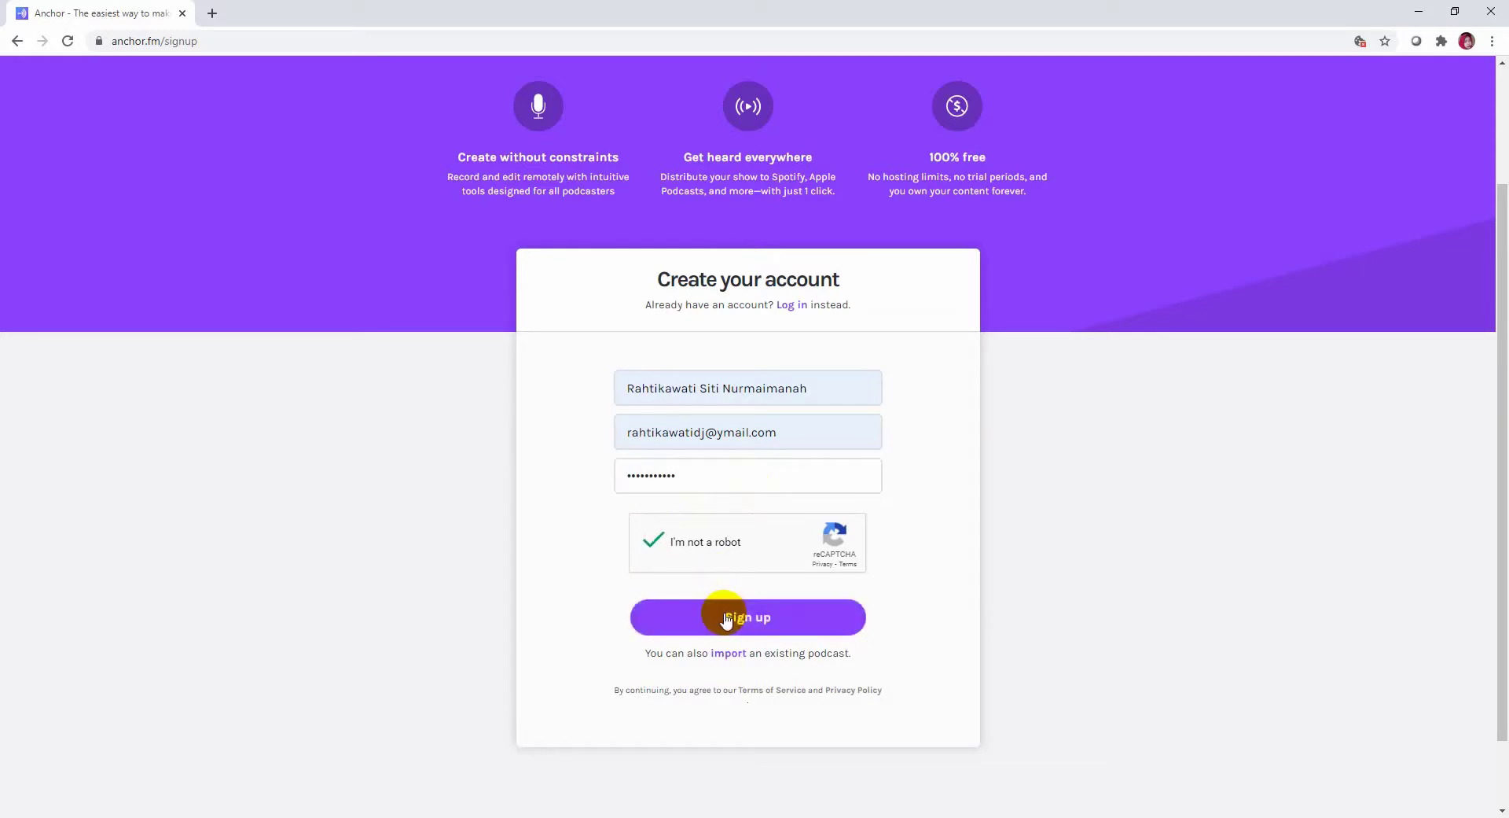
{"action": "left_click", "coordinate": [727, 620]}
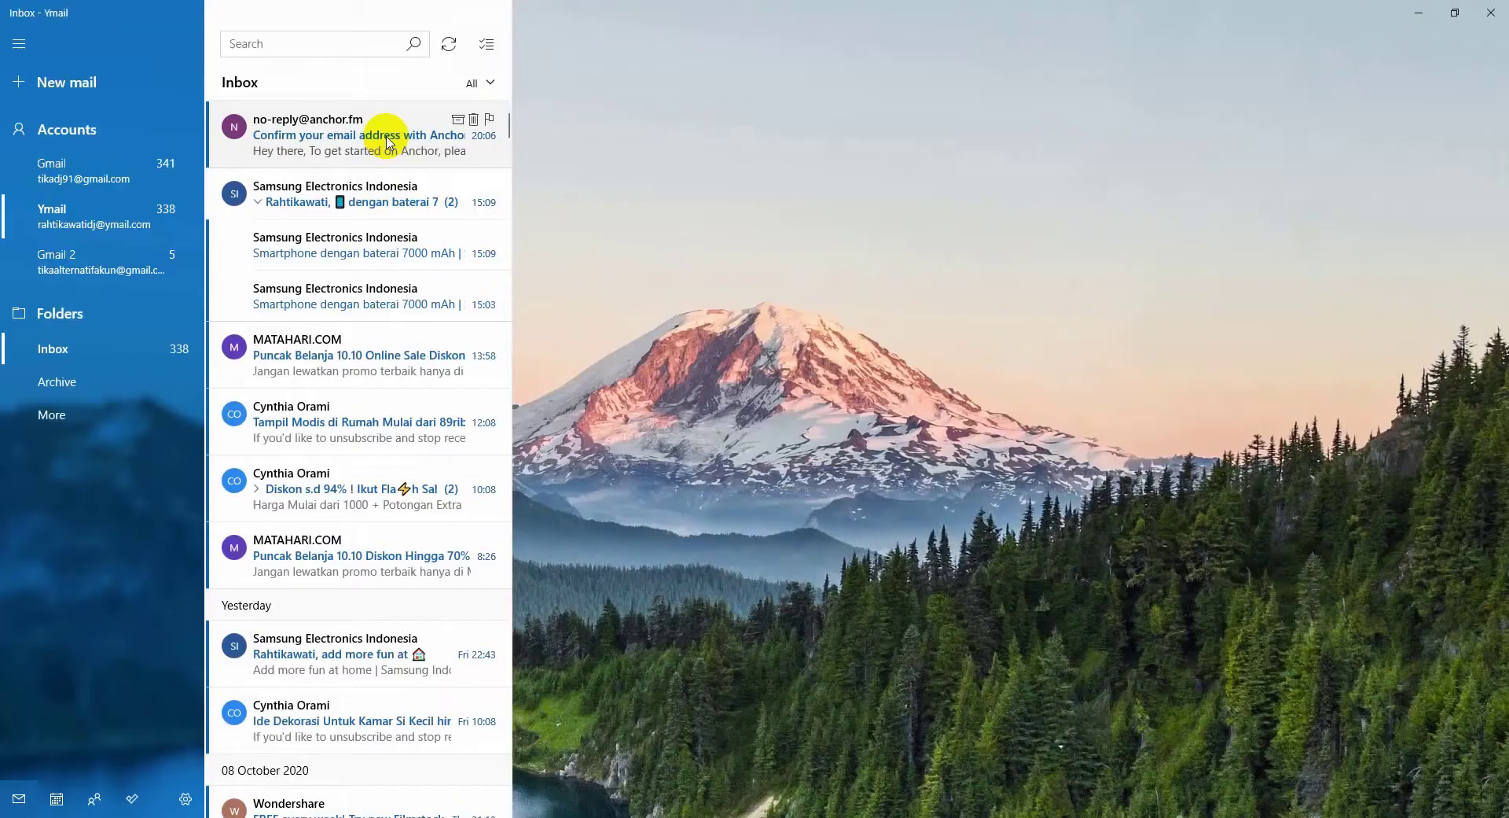
Step: Open Anchor's confirmation e-mail in the inbox and follow its verification link
{"action": "left_click", "coordinate": [381, 134]}
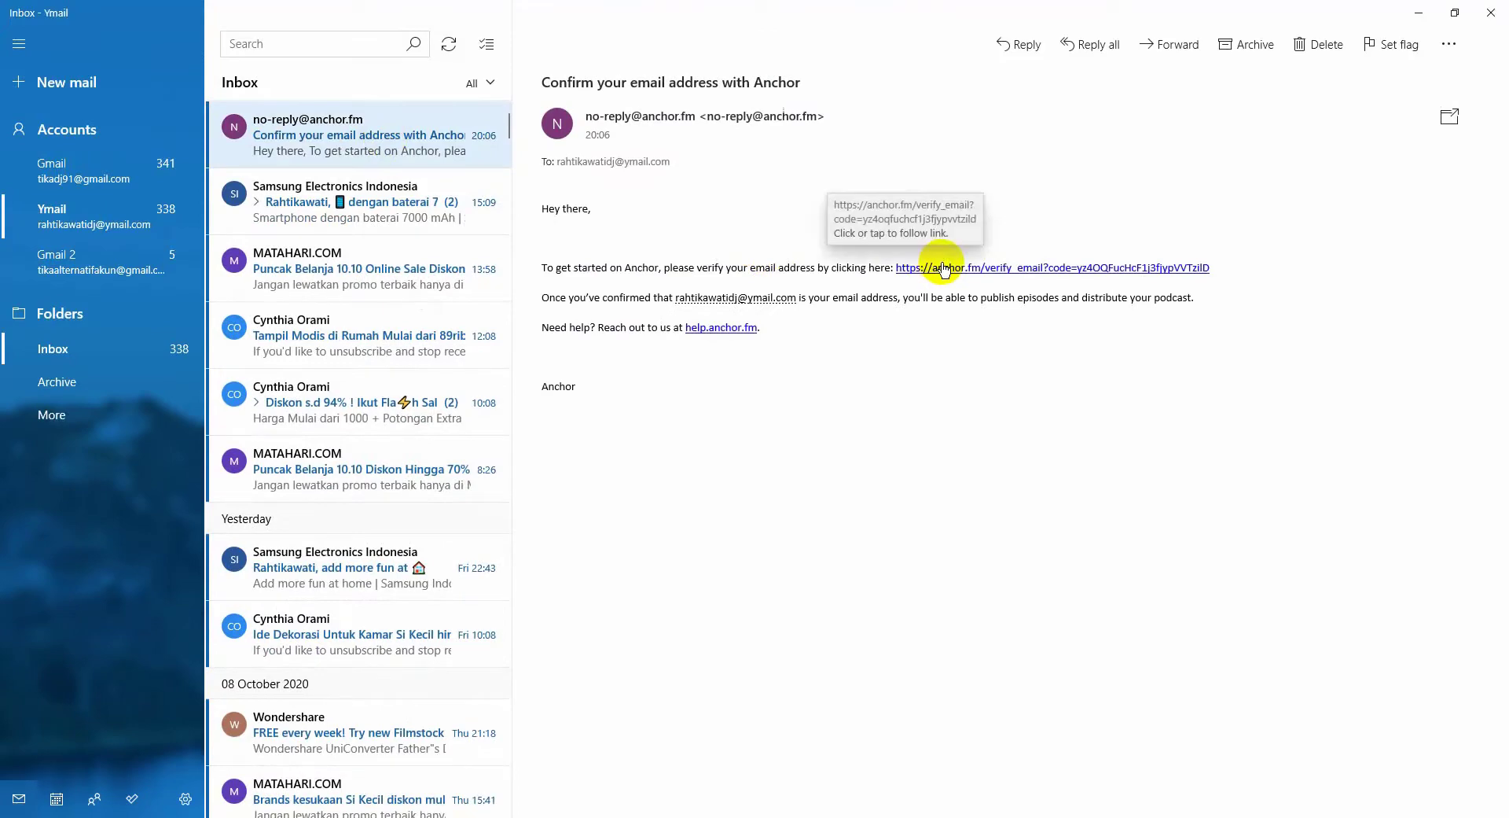
{"action": "left_click", "coordinate": [994, 269]}
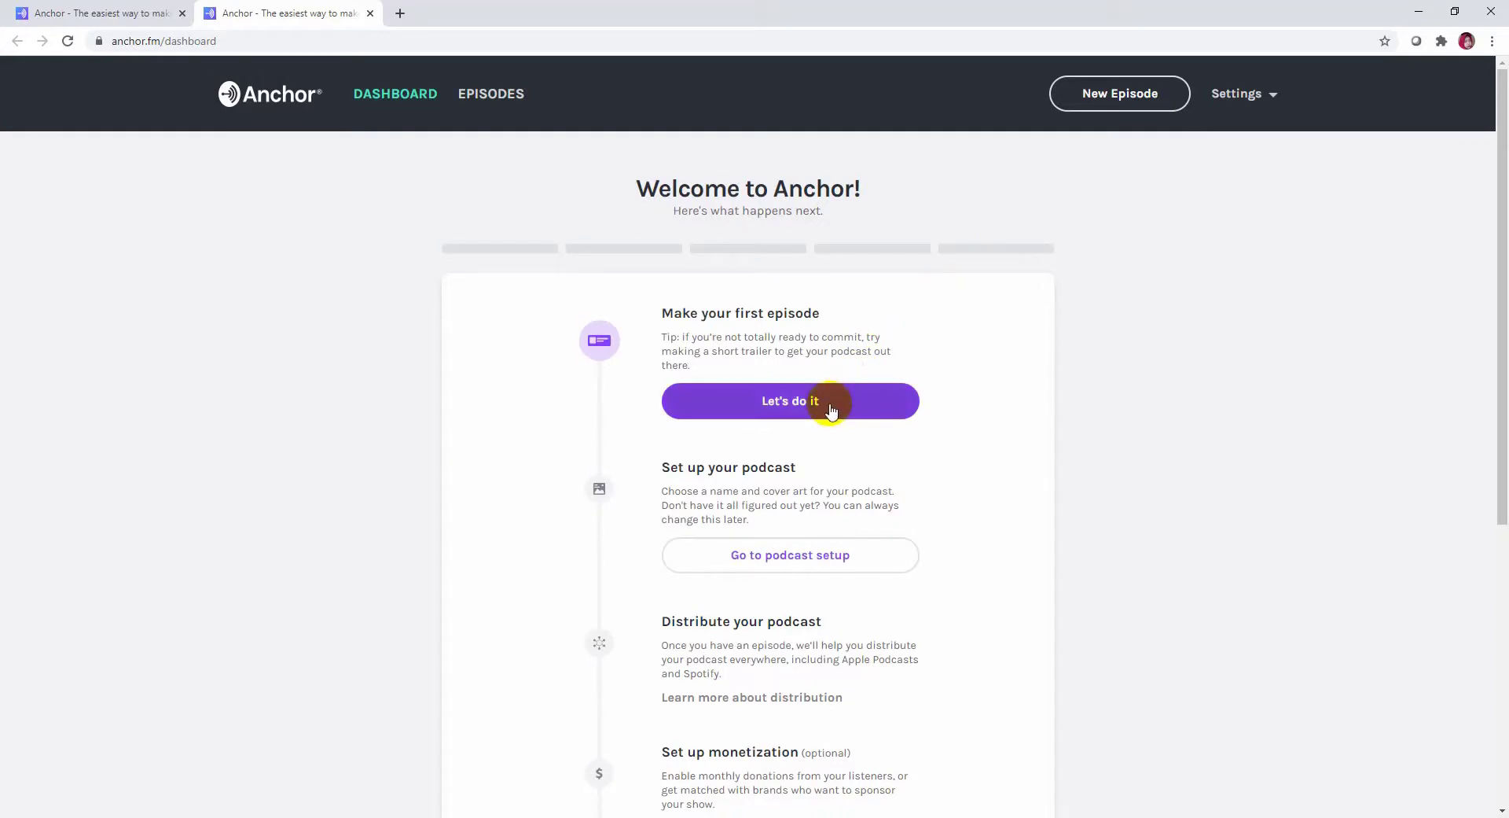
Step: Start making the first episode with the Record tool and allow the site to use the microphone
{"action": "left_click", "coordinate": [771, 411]}
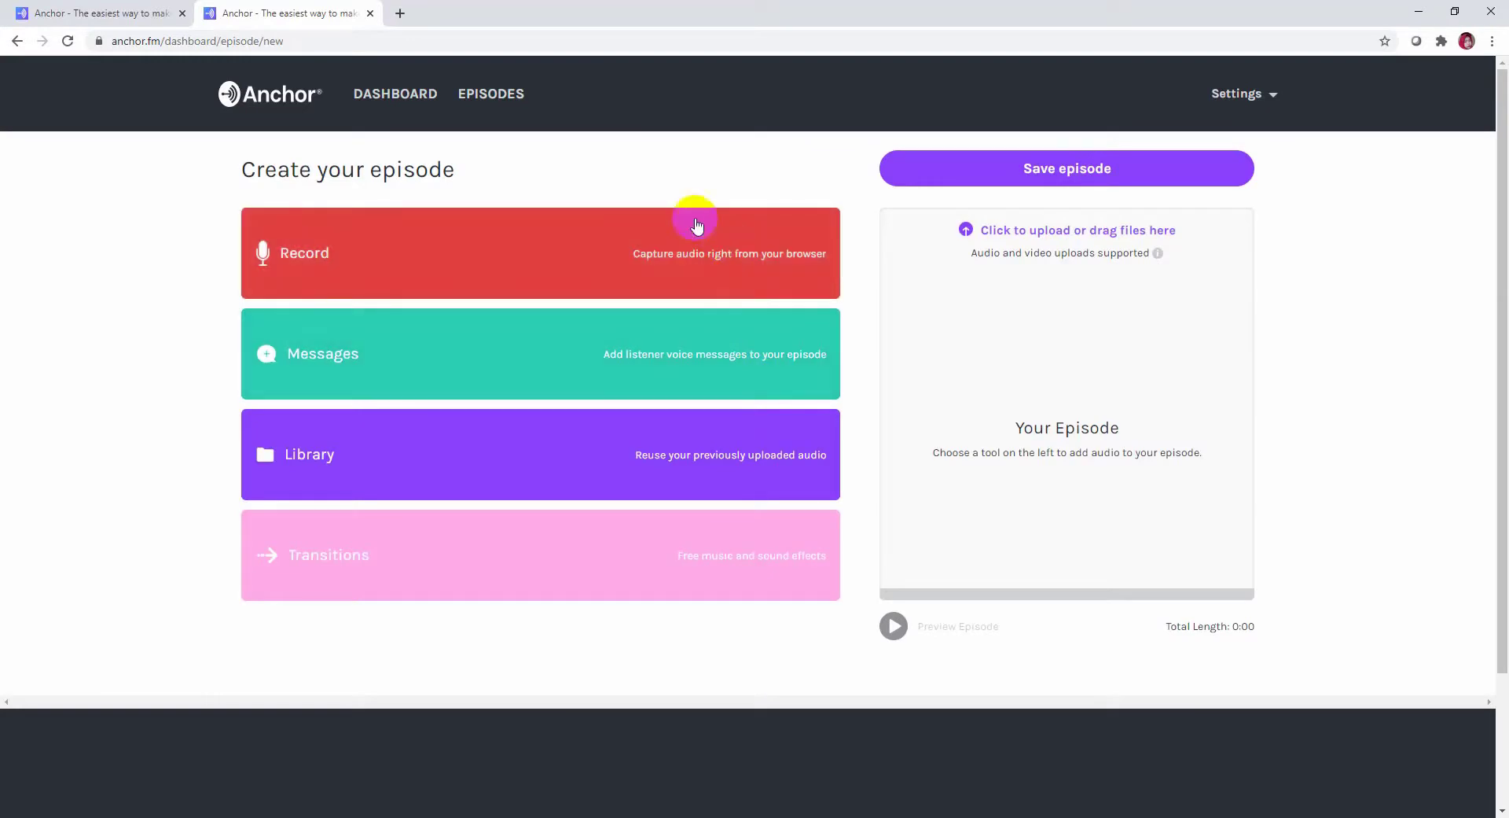
{"action": "left_click", "coordinate": [639, 258]}
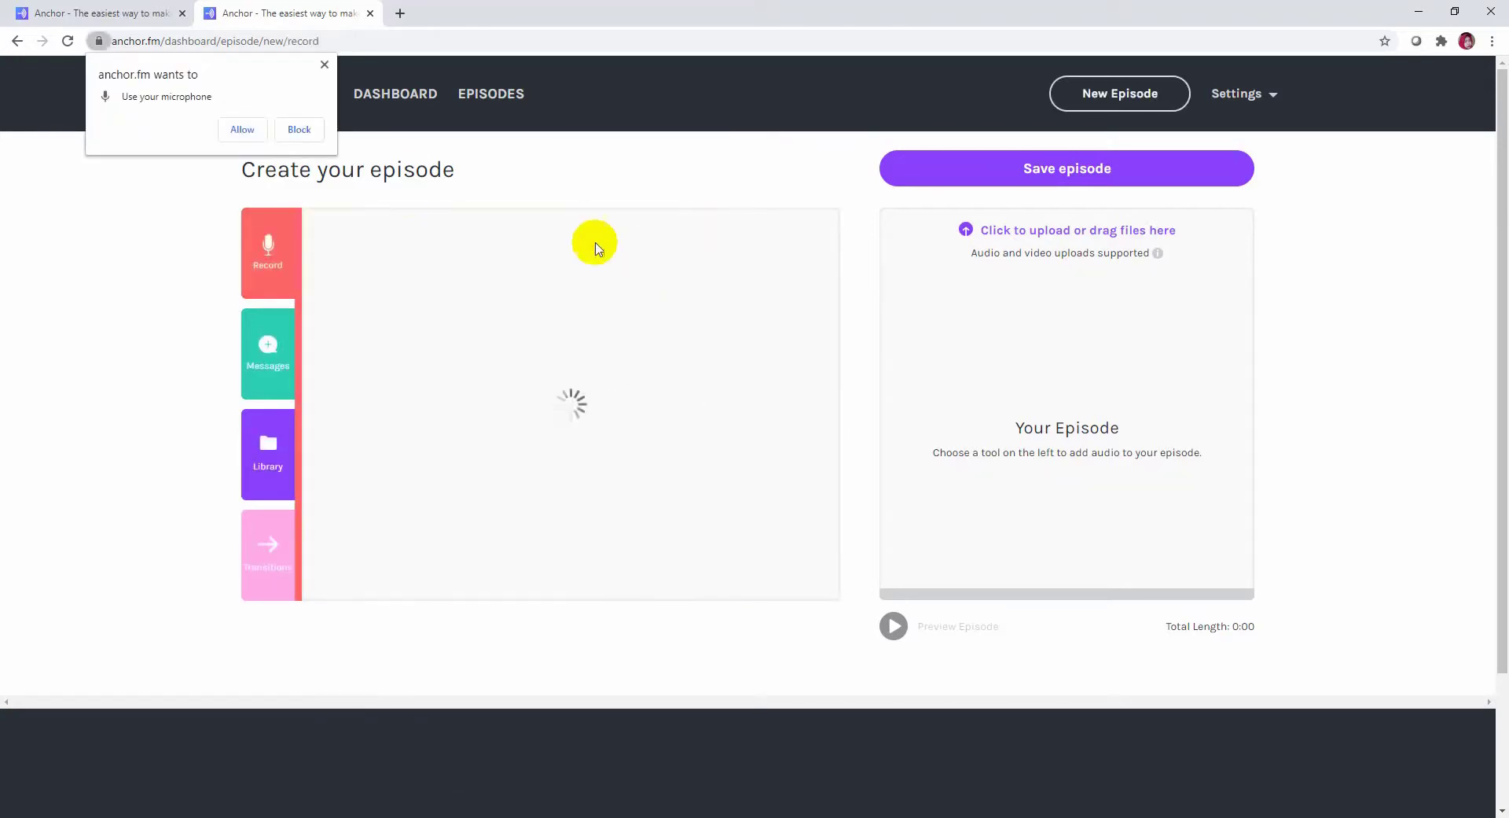
{"action": "left_click", "coordinate": [243, 131]}
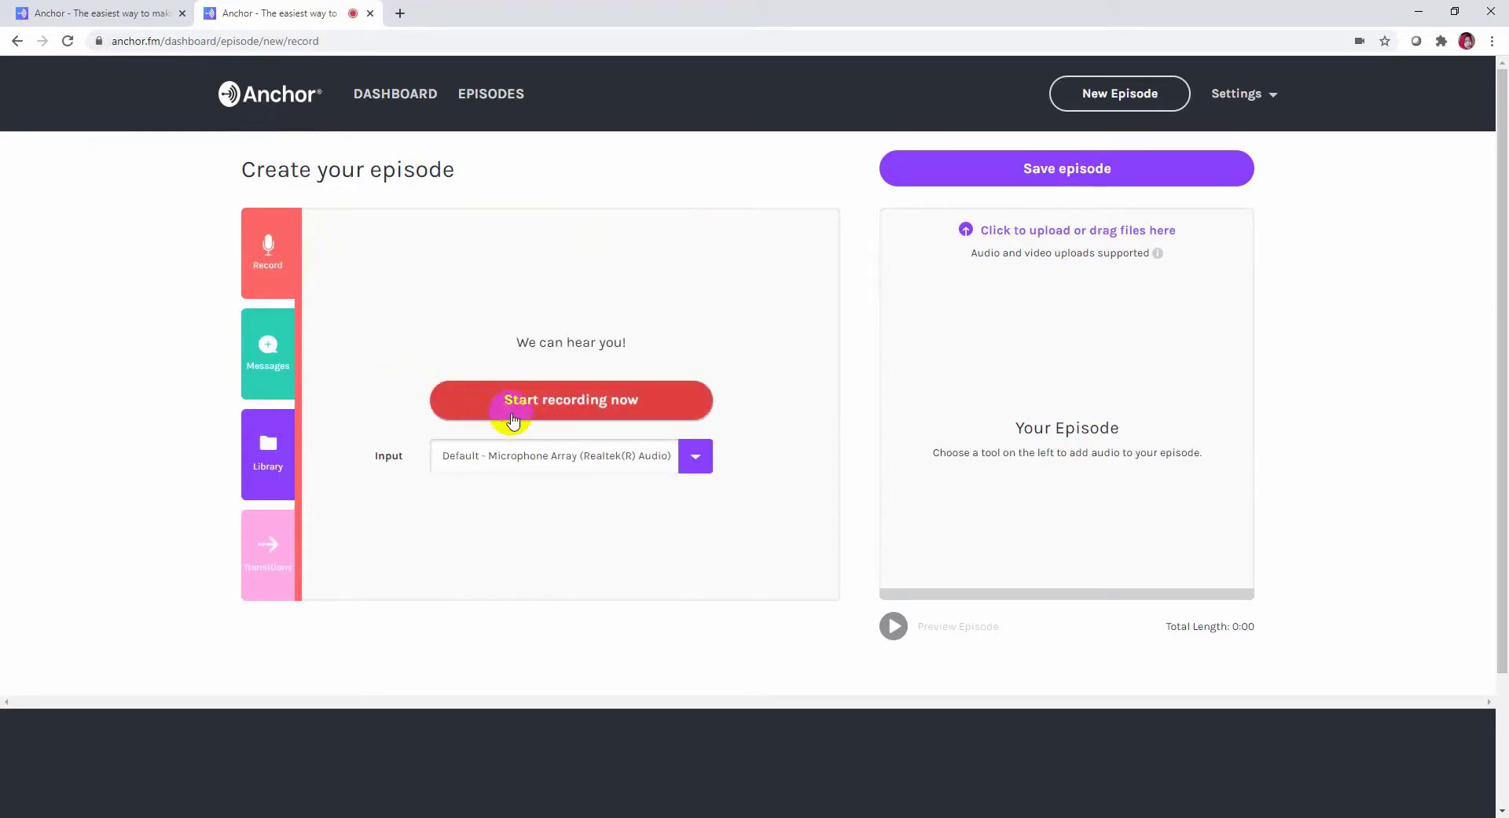
Step: Choose Default - Microphone Array (Realtek(R) Audio) as the input and record a clip about 12 seconds long
{"action": "left_click", "coordinate": [699, 464]}
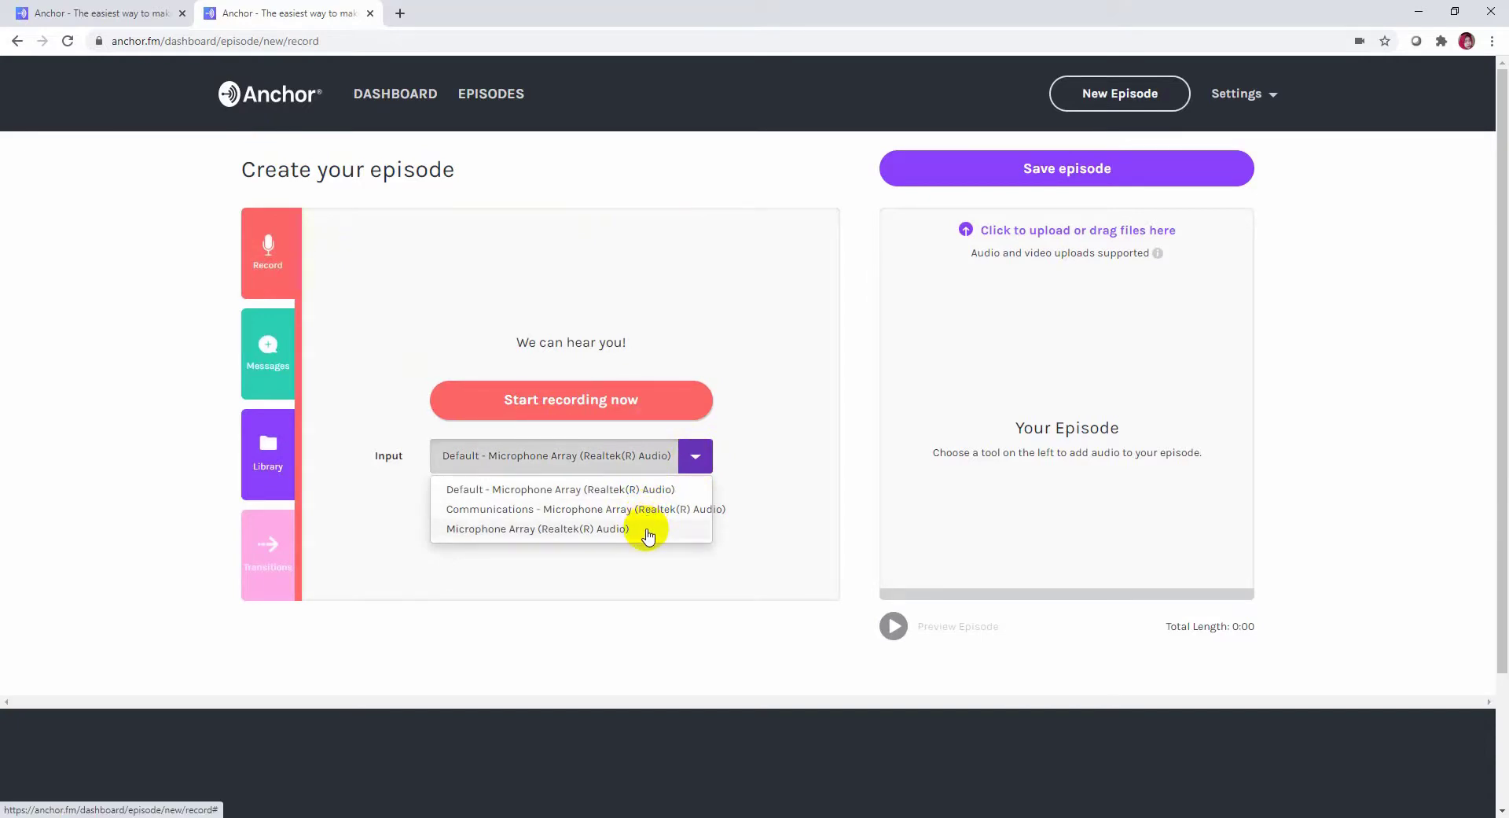
{"action": "left_click", "coordinate": [657, 492]}
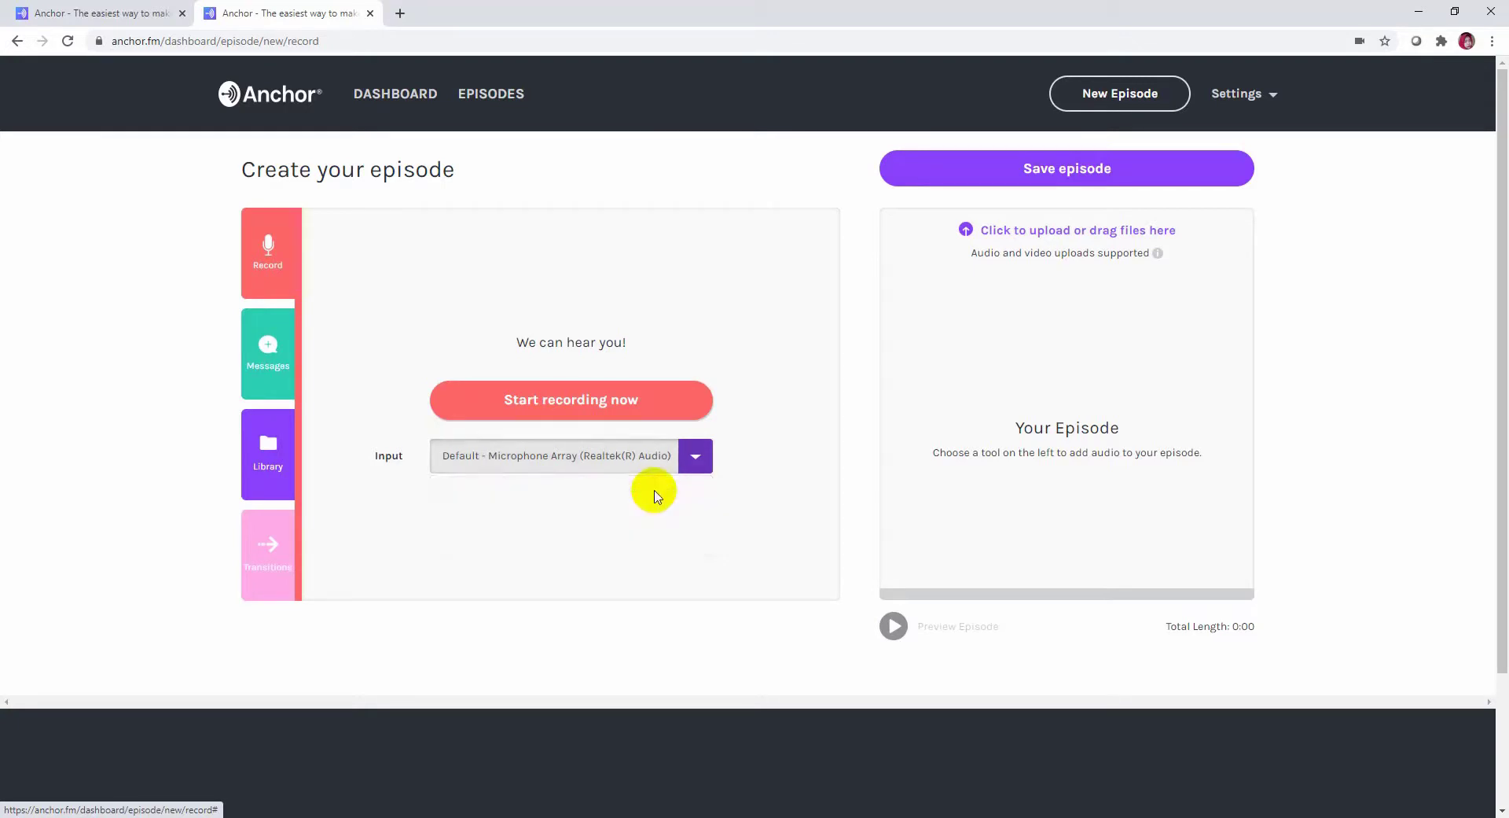
{"action": "left_click", "coordinate": [672, 408]}
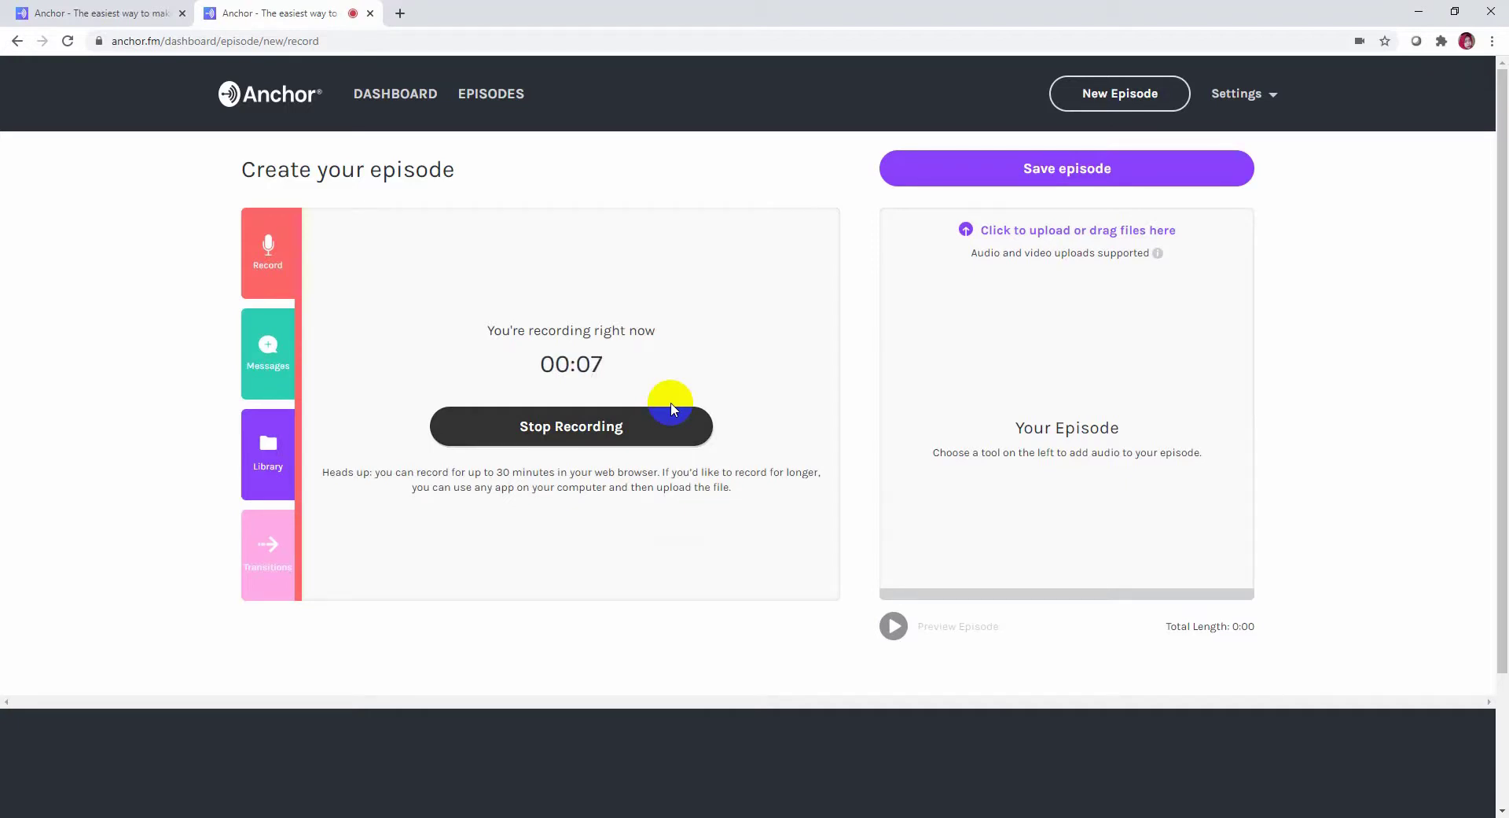
{"action": "left_click", "coordinate": [662, 425]}
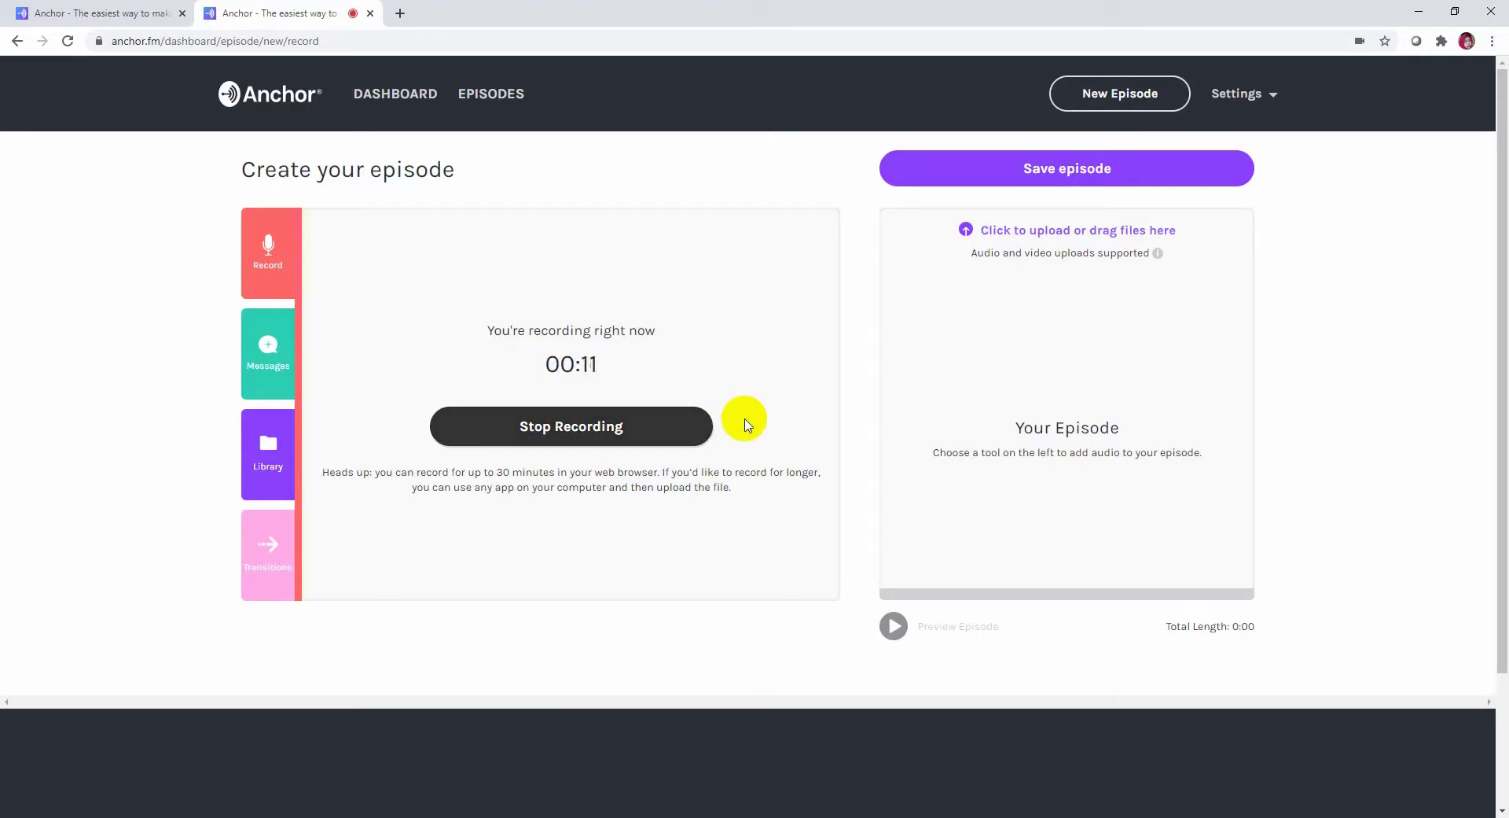
{"action": "left_click", "coordinate": [660, 425]}
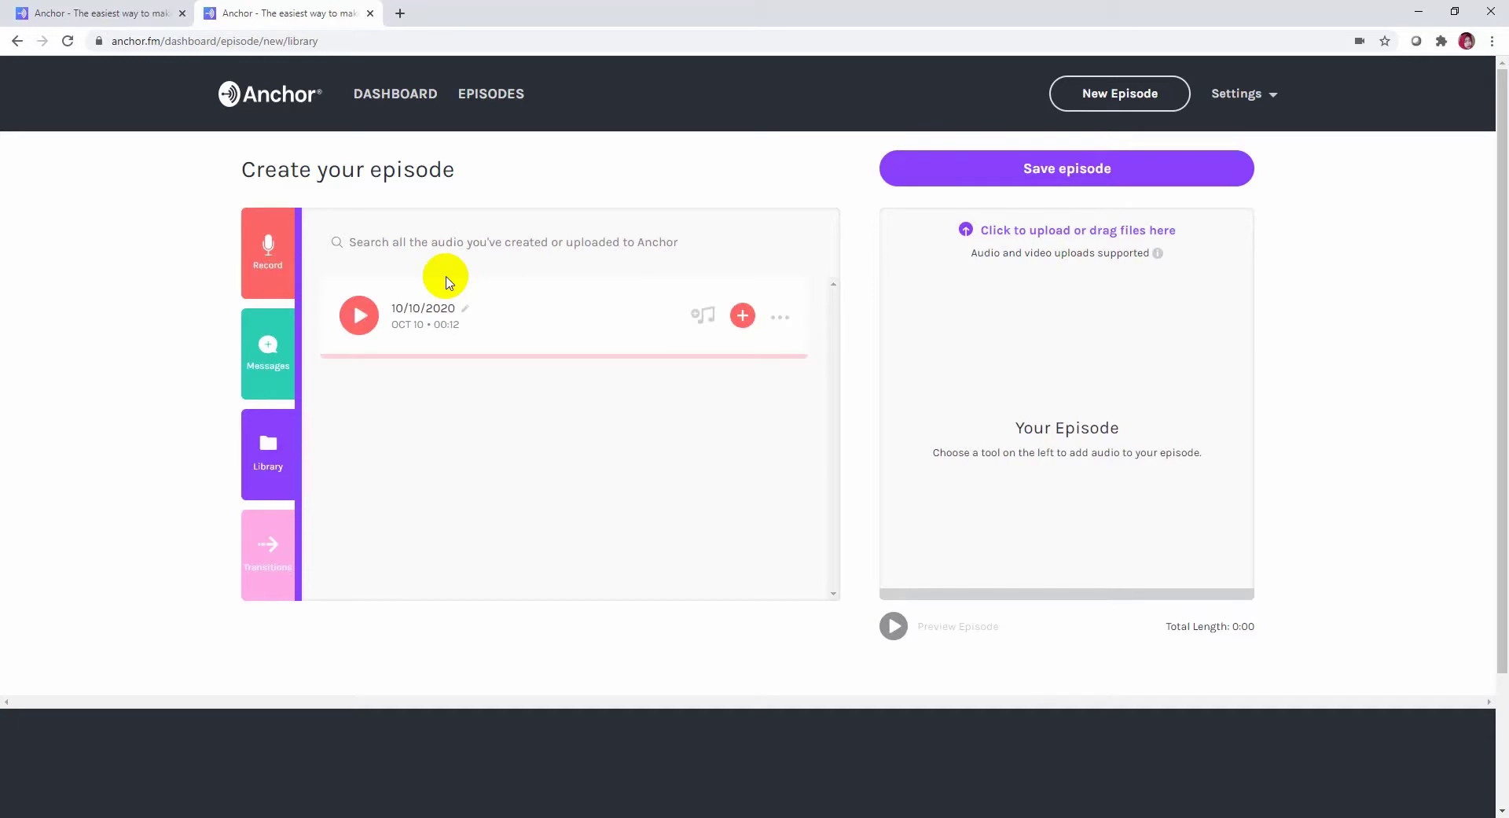
Step: Add the recorded clip from the library to the episode and look at the library clip's extra options
{"action": "left_click", "coordinate": [744, 318]}
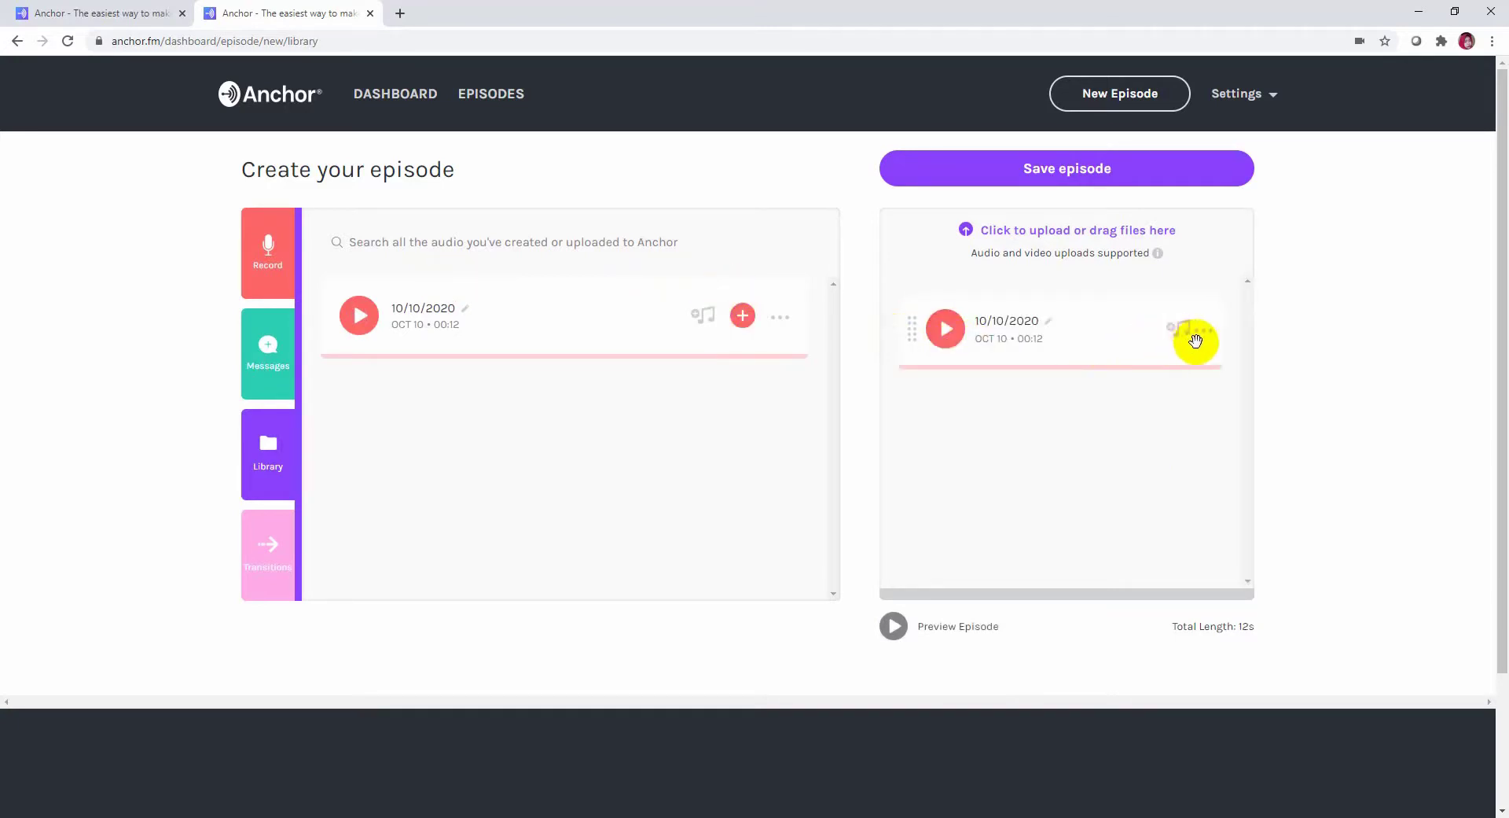
{"action": "left_click", "coordinate": [780, 319]}
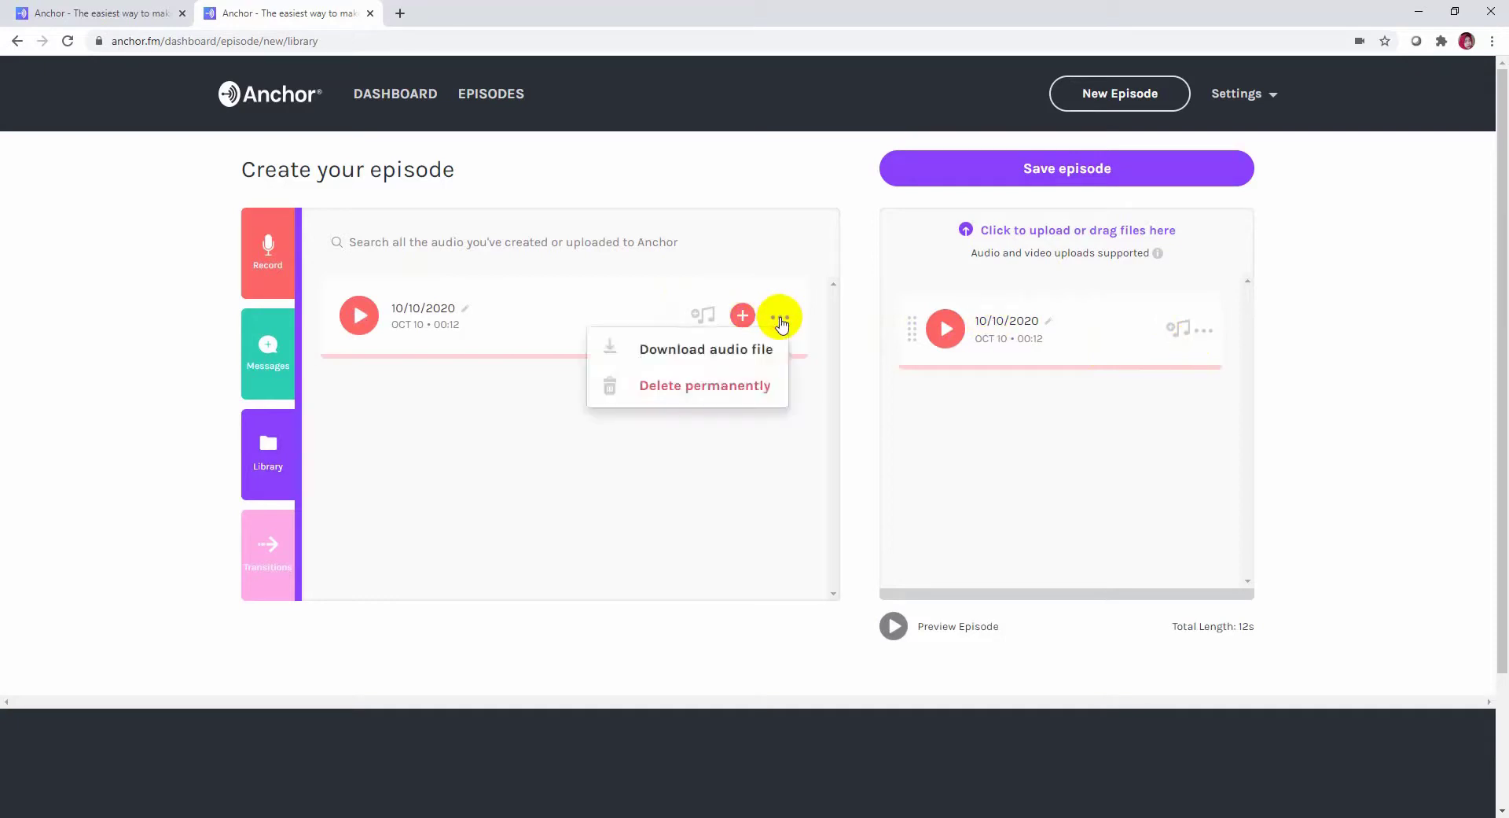
{"action": "left_click", "coordinate": [1079, 392]}
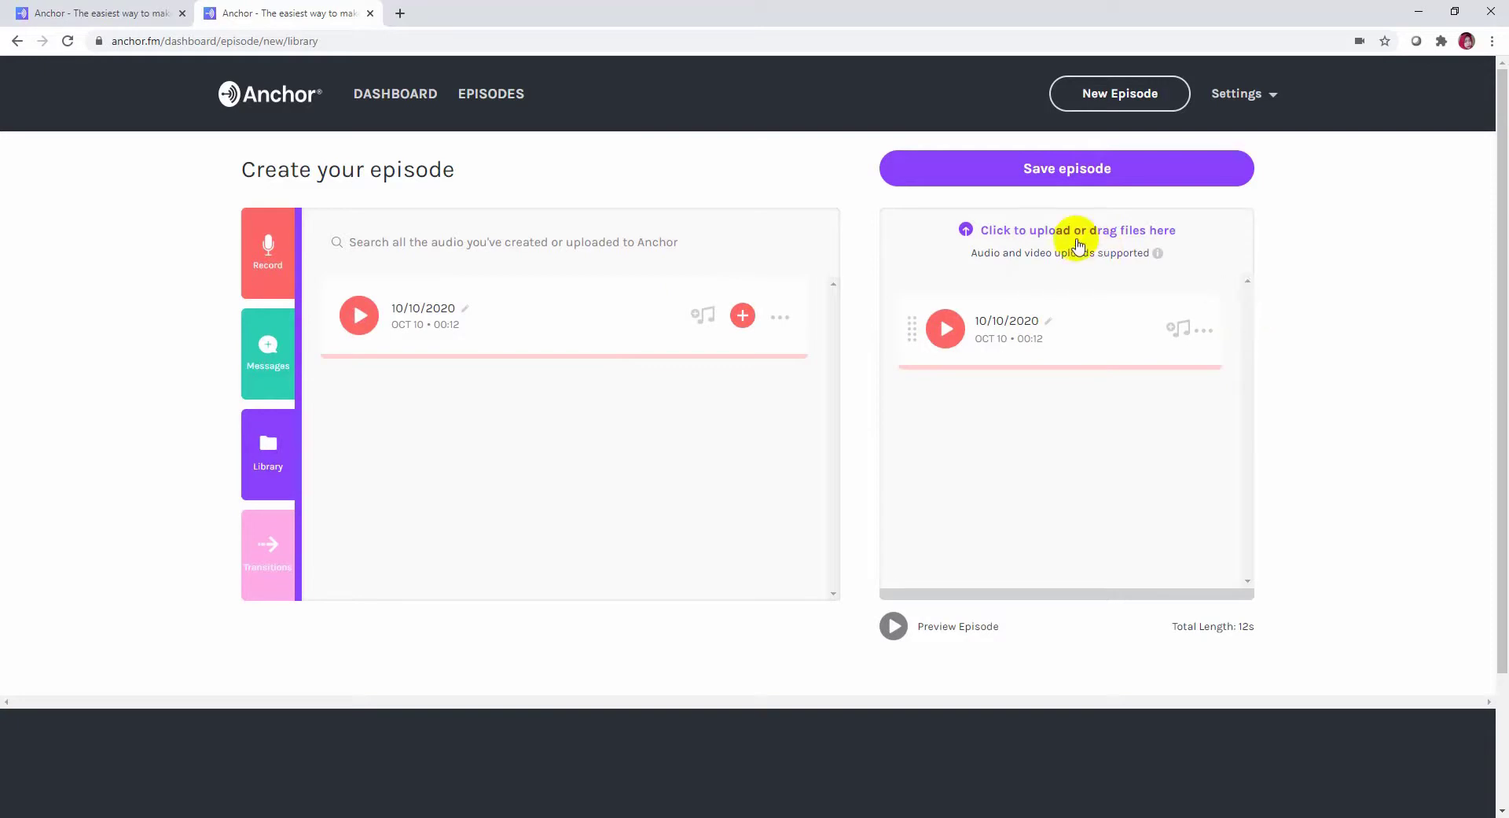
Step: Sample the Calm tracks A Little Powder and Balti, and apply Balti as the episode clip's background music
{"action": "left_click", "coordinate": [1195, 335]}
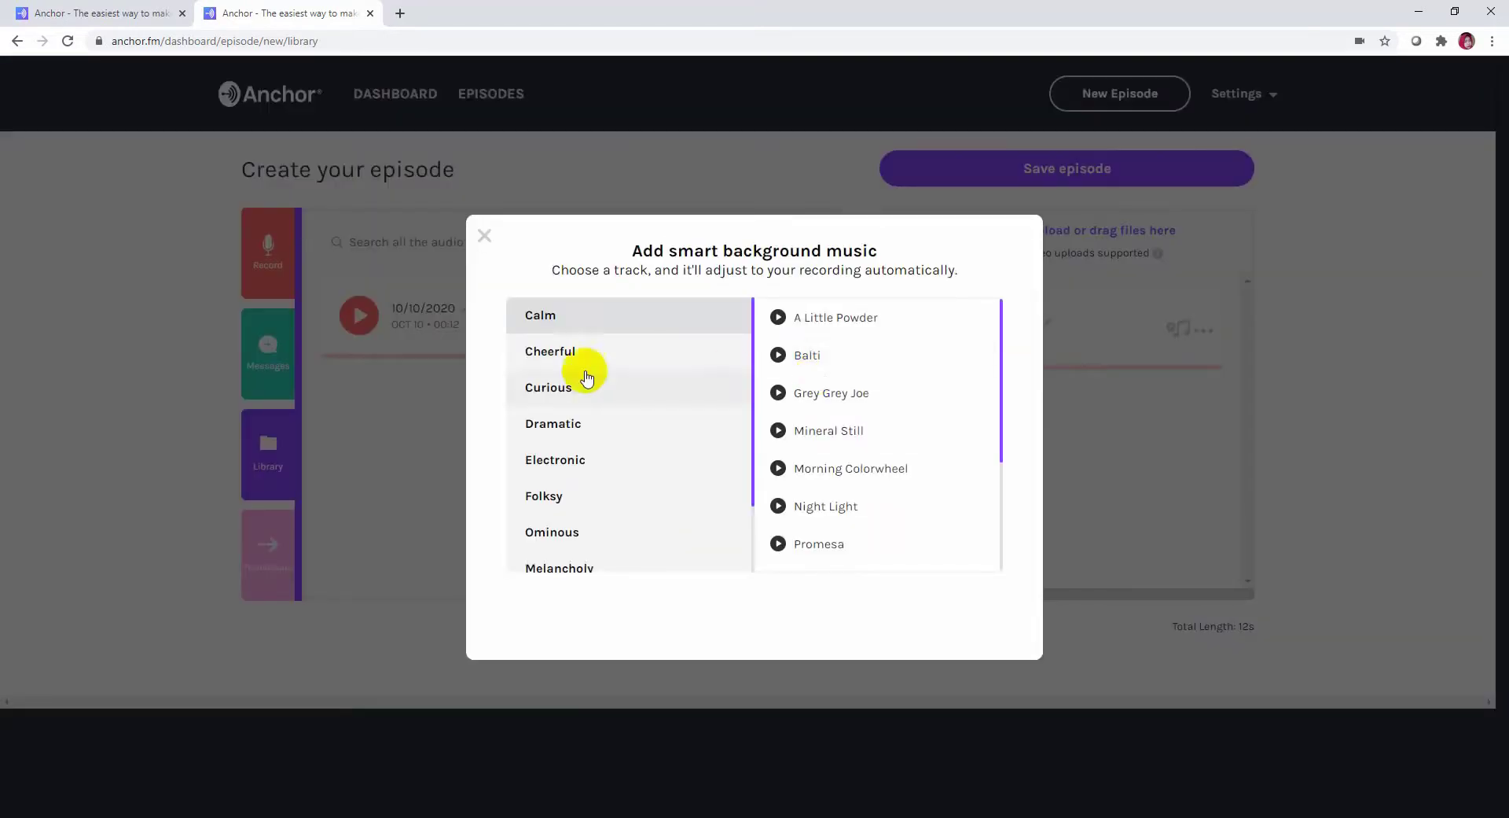
{"action": "left_click", "coordinate": [777, 318]}
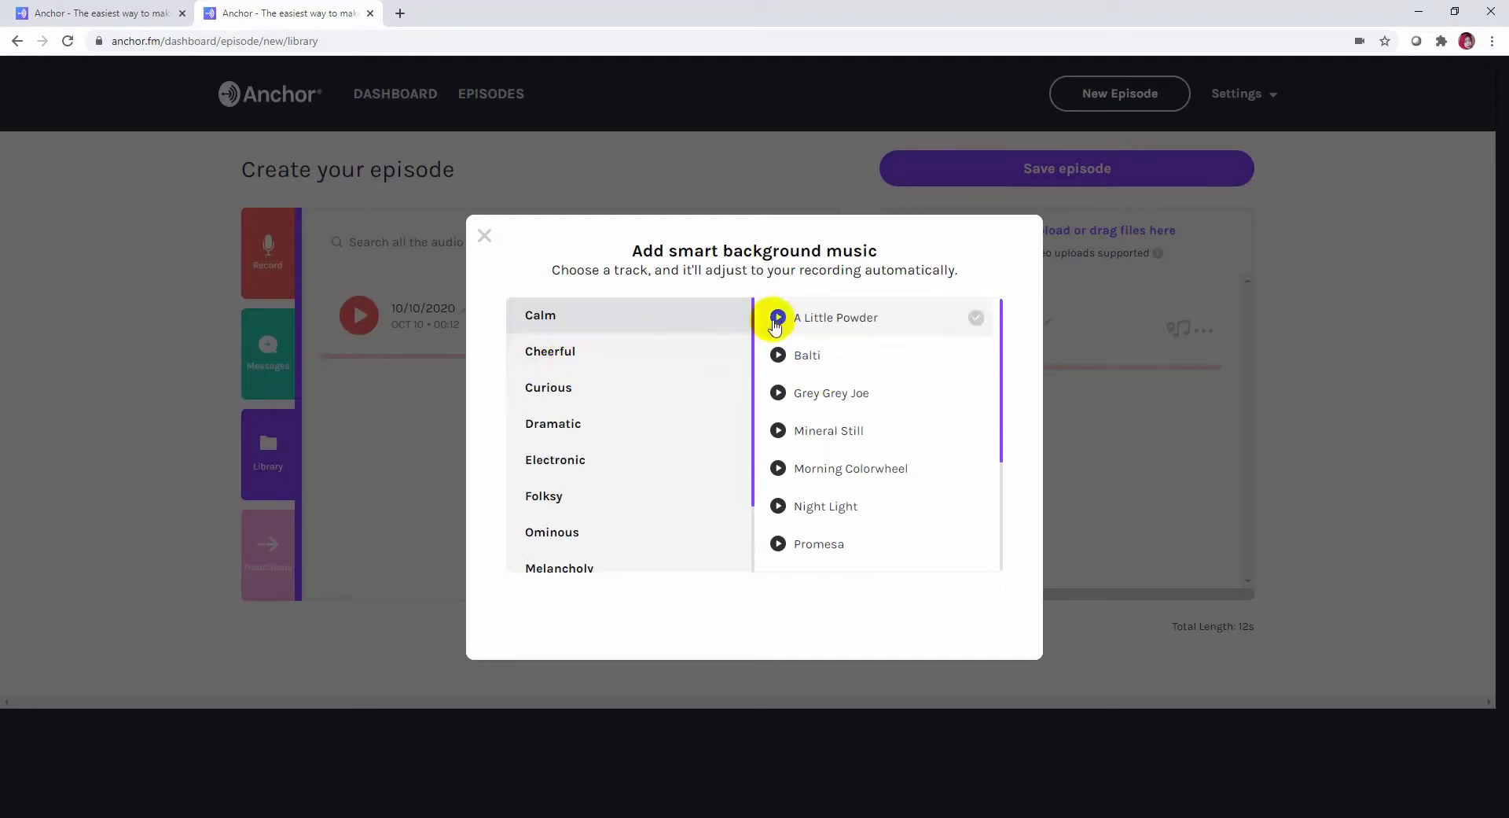
{"action": "left_click", "coordinate": [778, 356]}
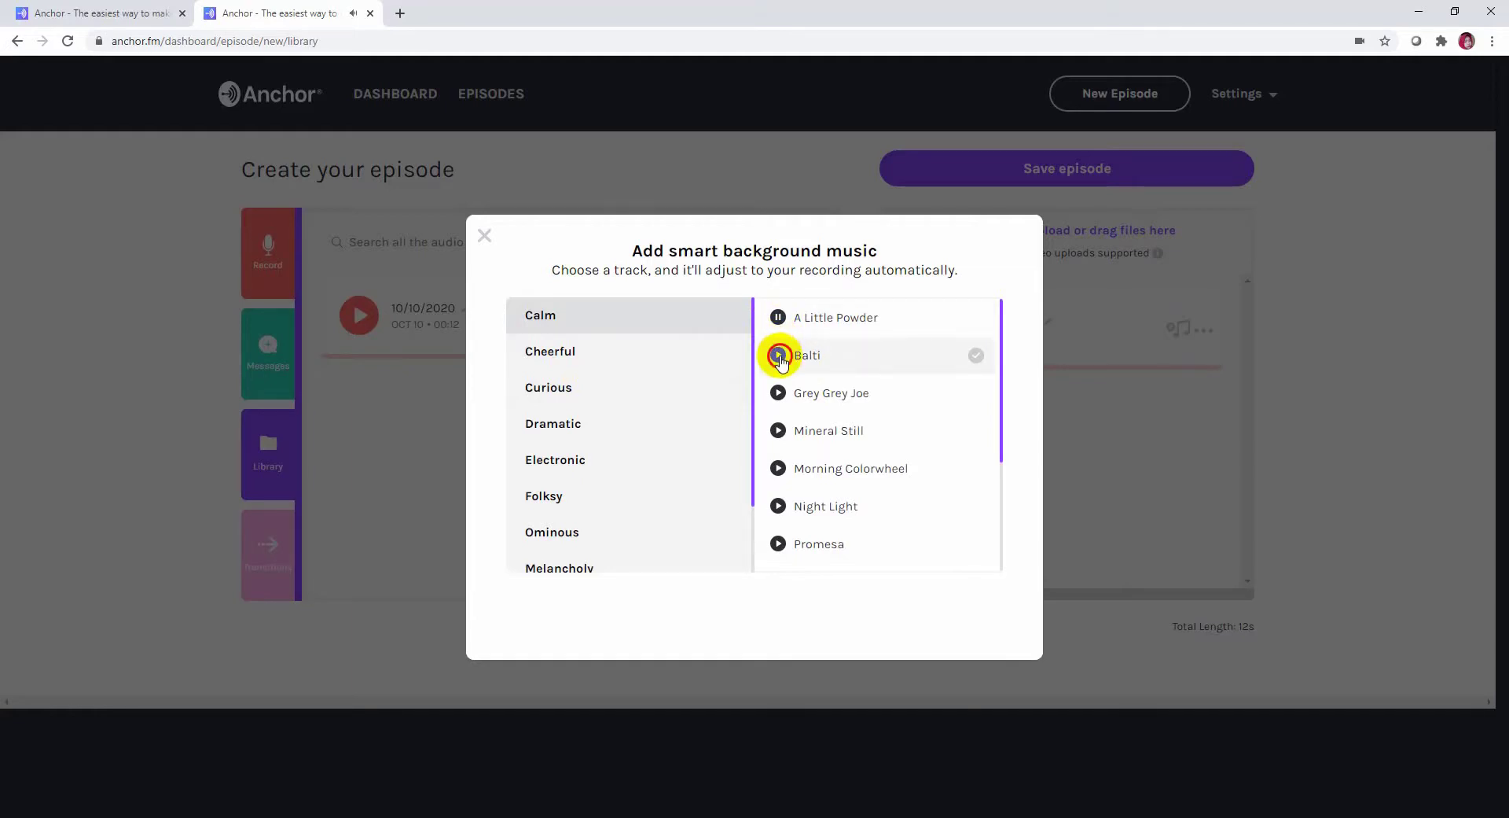
{"action": "left_click", "coordinate": [944, 360]}
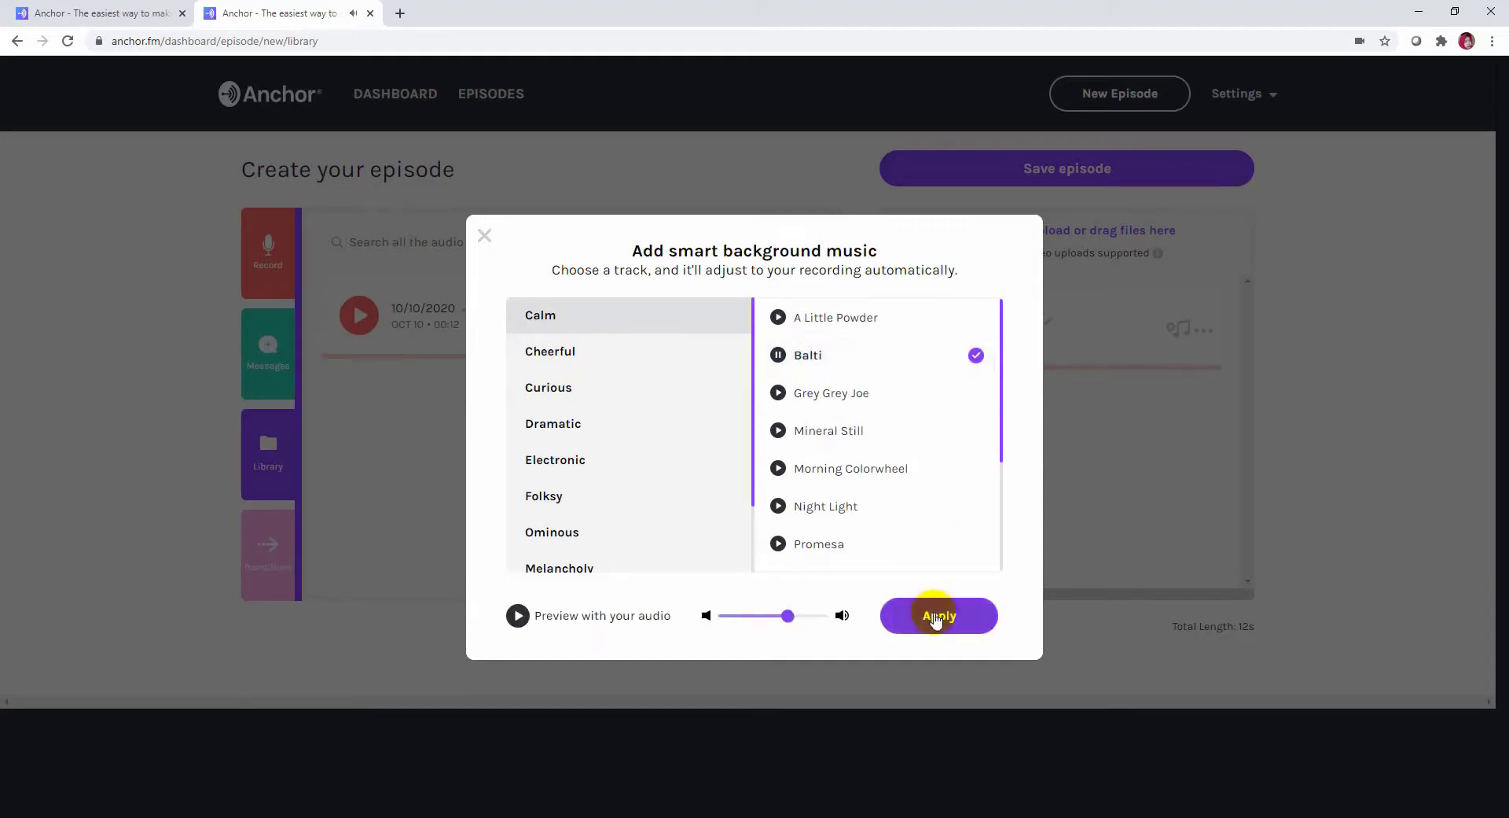
{"action": "left_click", "coordinate": [936, 618]}
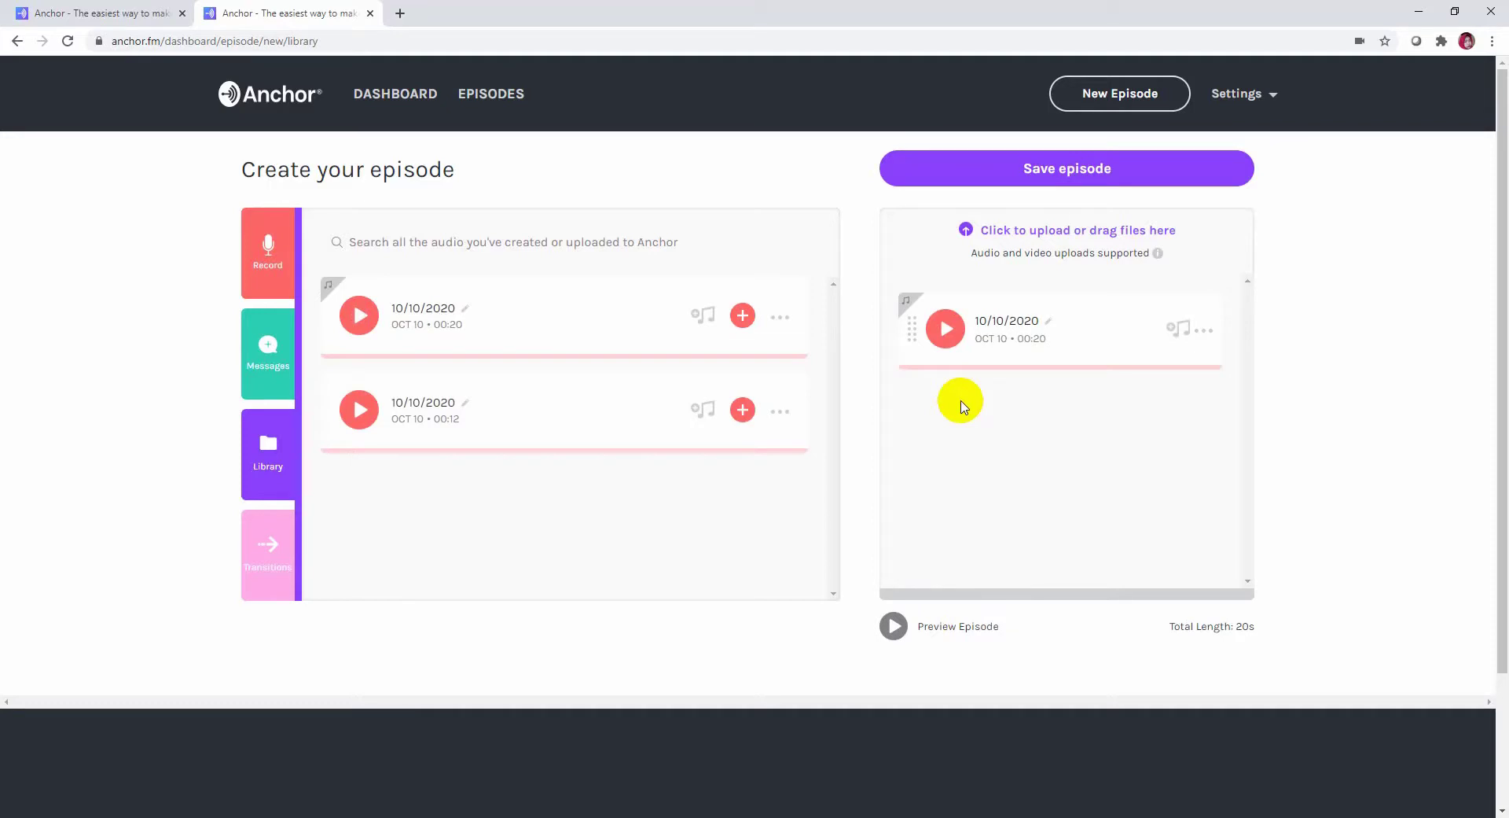
Step: Play back the episode clip with its background music and save the episode to proceed to its options
{"action": "left_click", "coordinate": [952, 343]}
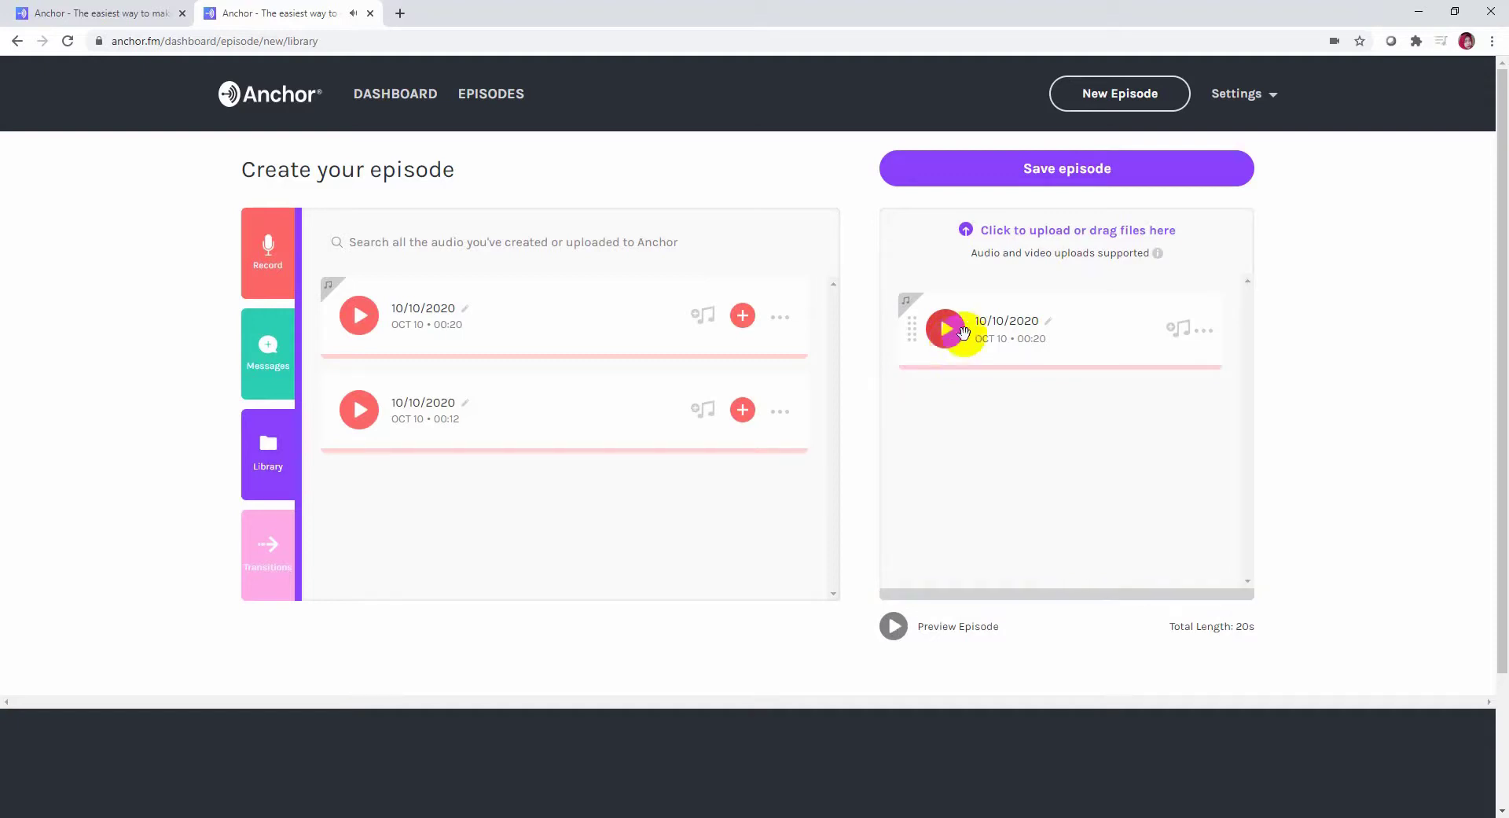
{"action": "left_click", "coordinate": [1205, 332]}
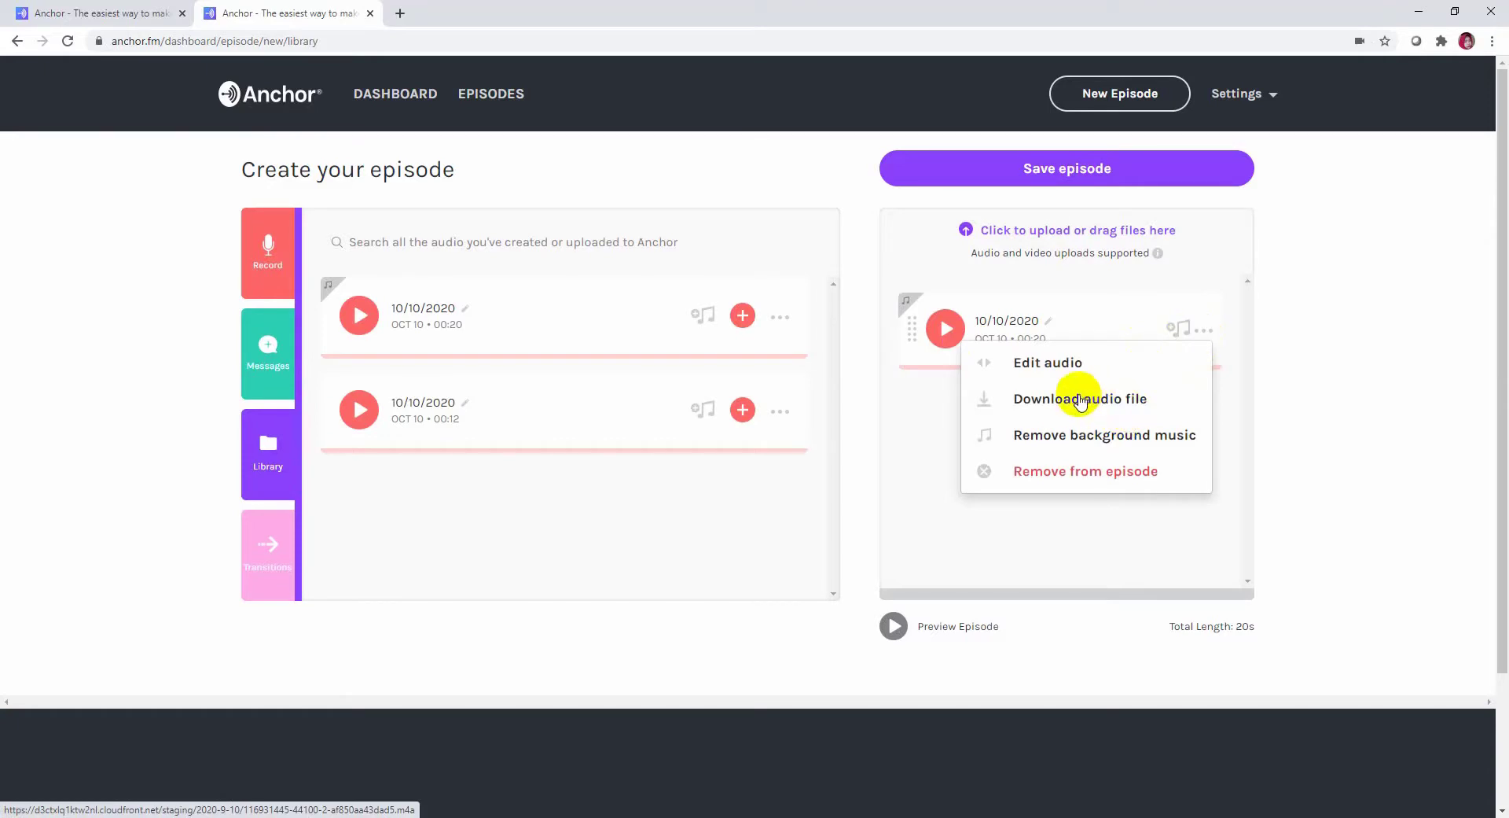
{"action": "left_click", "coordinate": [1111, 173]}
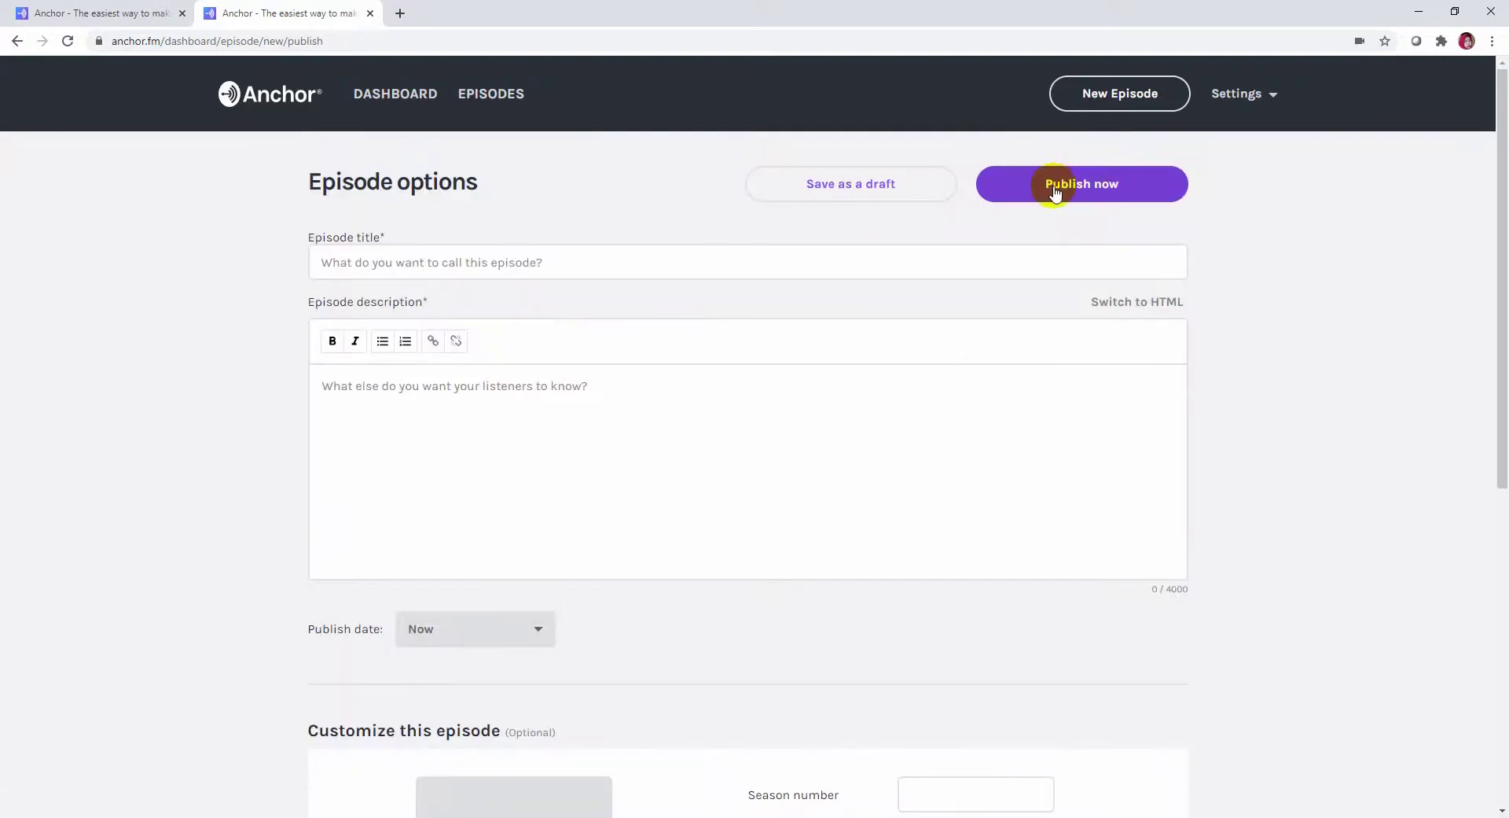
{"action": "left_click", "coordinate": [690, 262]}
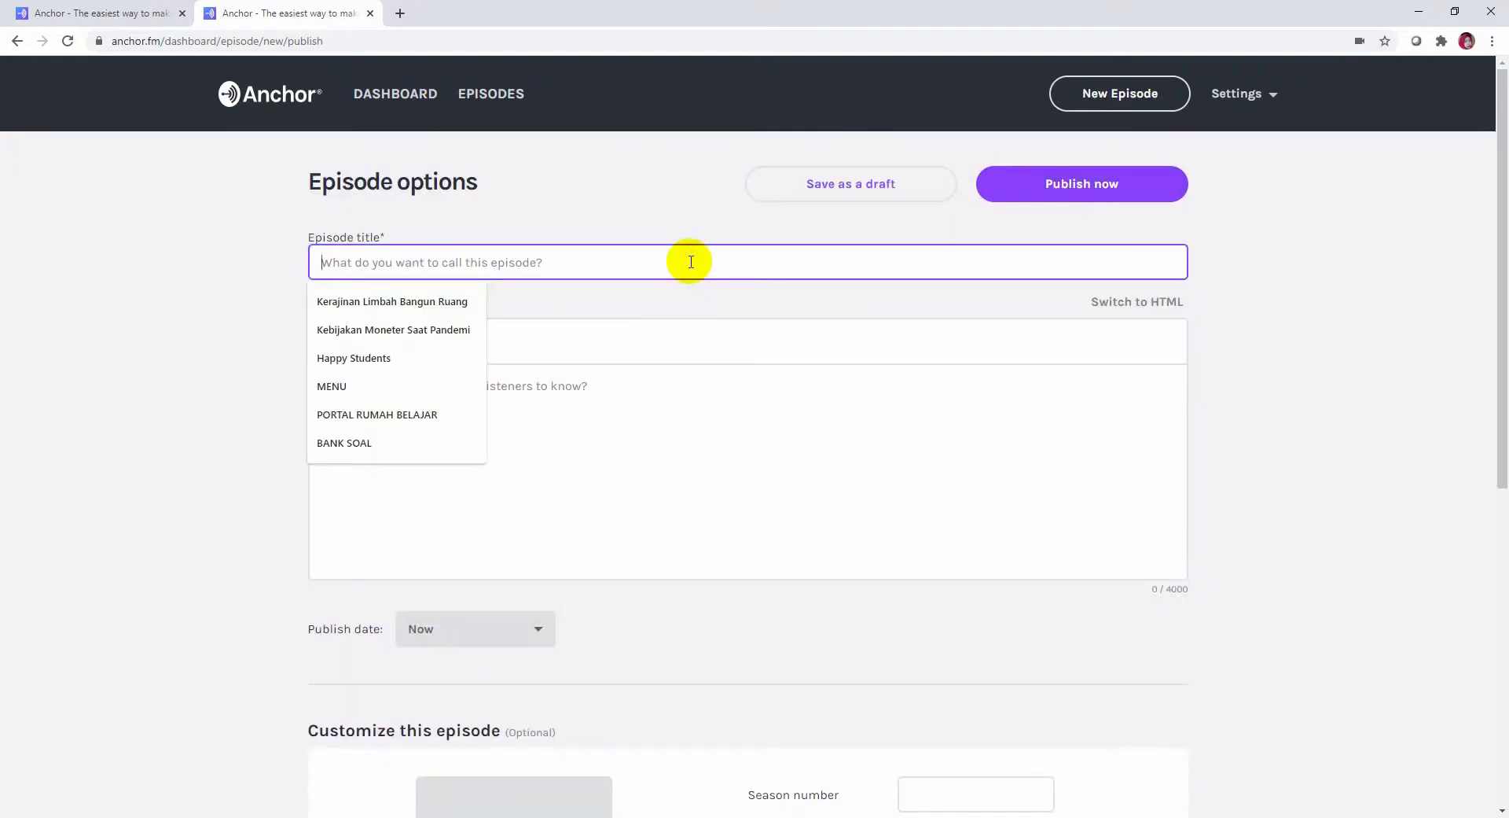
{"action": "type", "text": "TU"}
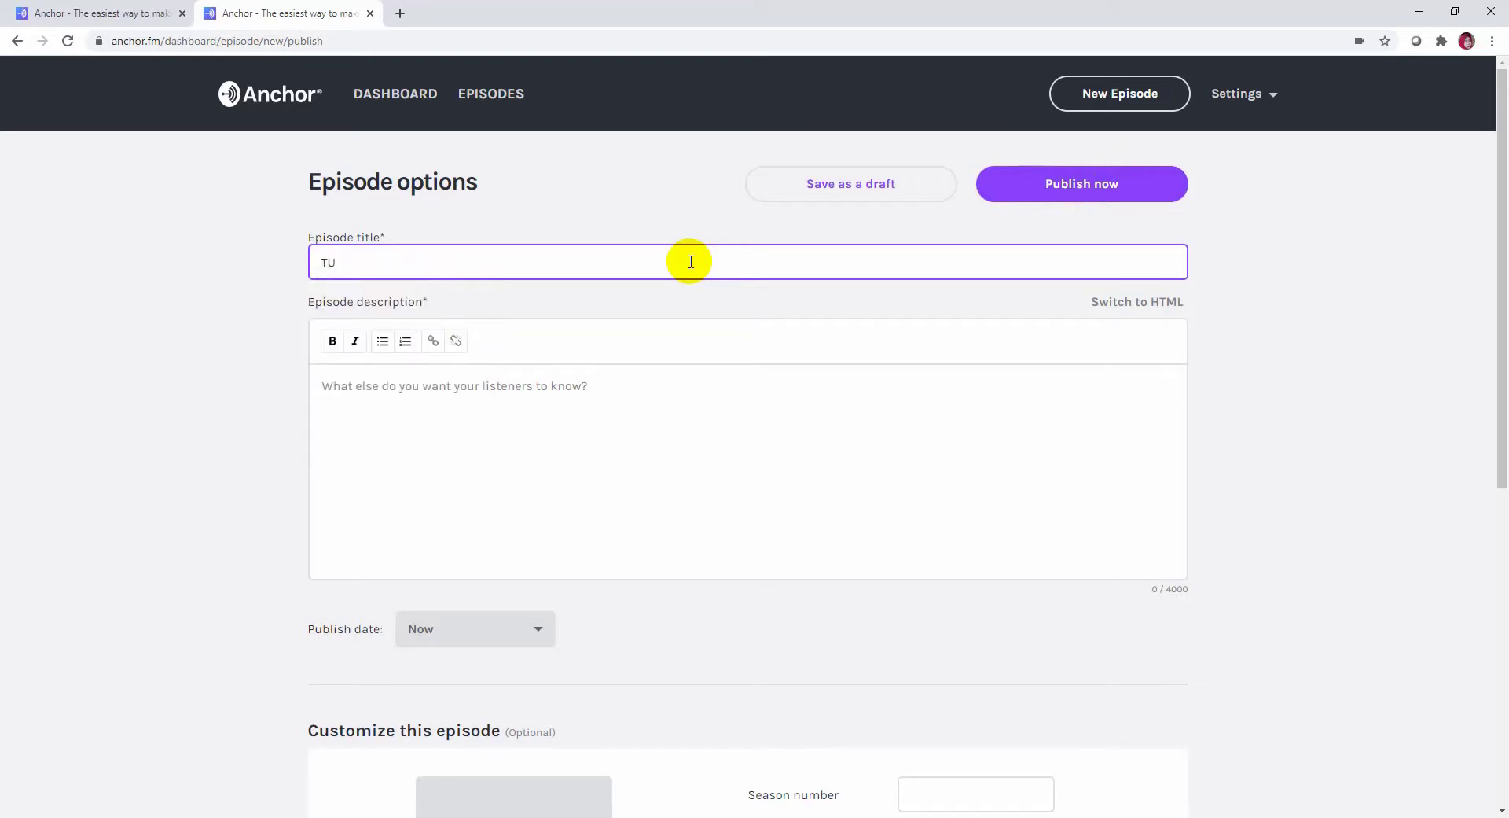
{"action": "type", "text": "T"}
{"action": "key", "text": "BackSpace"}
{"action": "key", "text": "BackSpace"}
{"action": "key", "text": "BackSpace"}
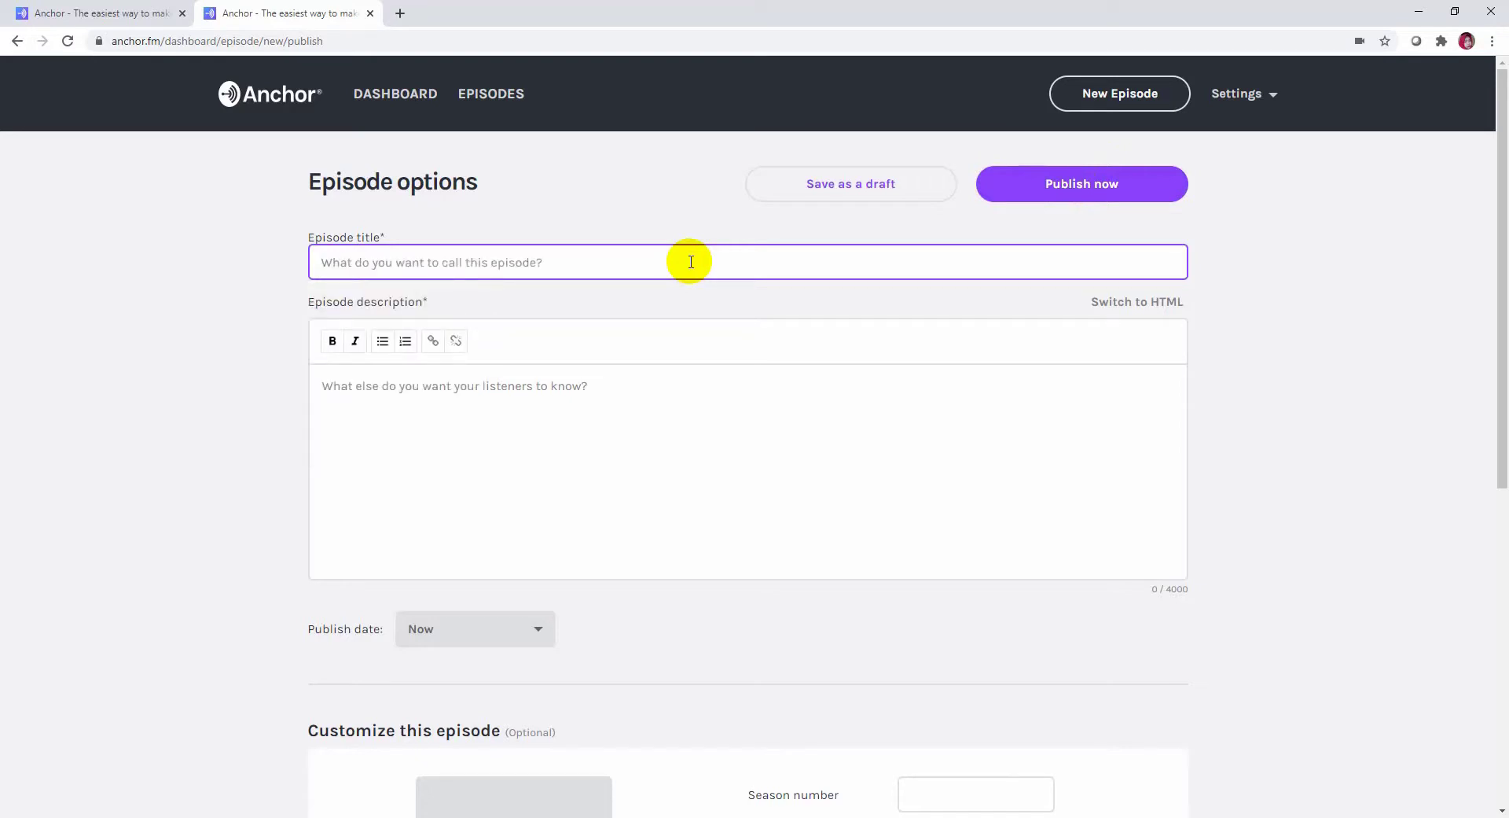
{"action": "type", "text": "co"}
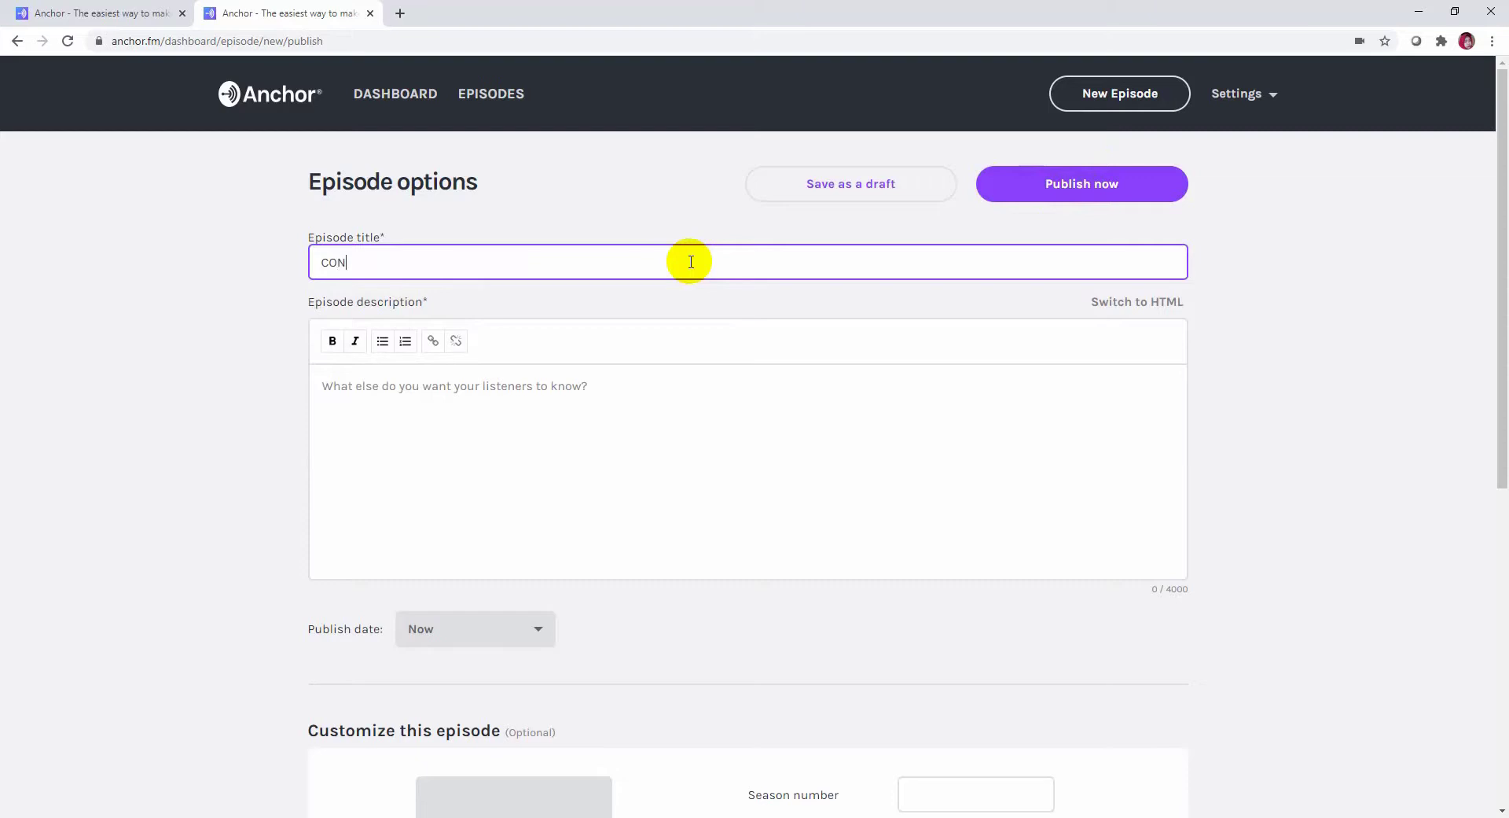
{"action": "key", "text": "BackSpace"}
{"action": "key", "text": "BackSpace"}
{"action": "type", "text": "CONTOH"}
{"action": "key", "text": "BackSpace"}
{"action": "key", "text": "BackSpace"}
{"action": "key", "text": "BackSpace"}
{"action": "key", "text": "BackSpace"}
{"action": "key", "text": "BackSpace"}
{"action": "key", "text": "BackSpace"}
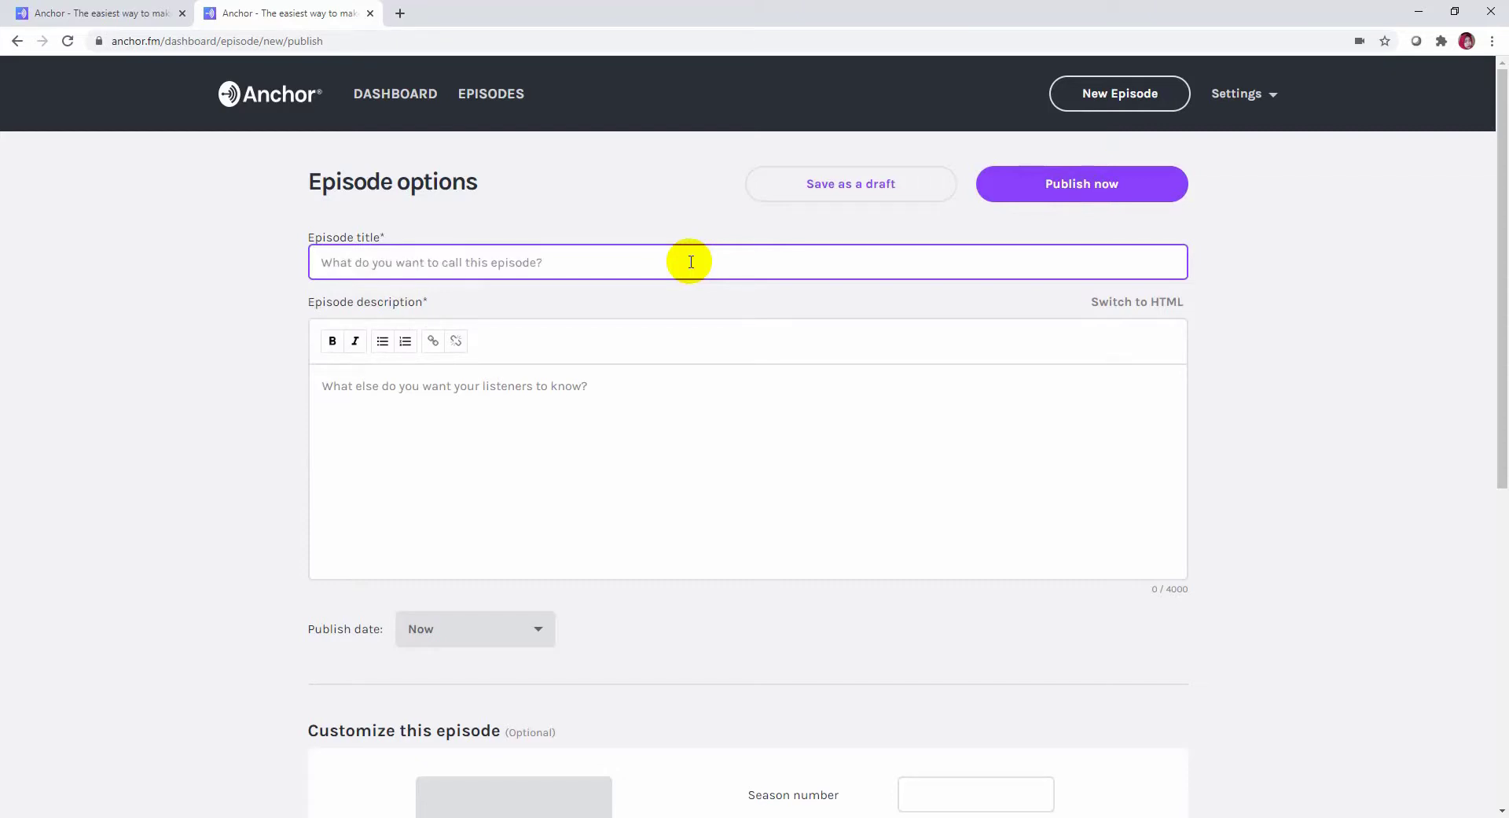
Step: Set the episode title to TUTORIAL MEMBUAT PODCAST
{"action": "type", "text": "TUTORI"}
{"action": "type", "text": "AL ME"}
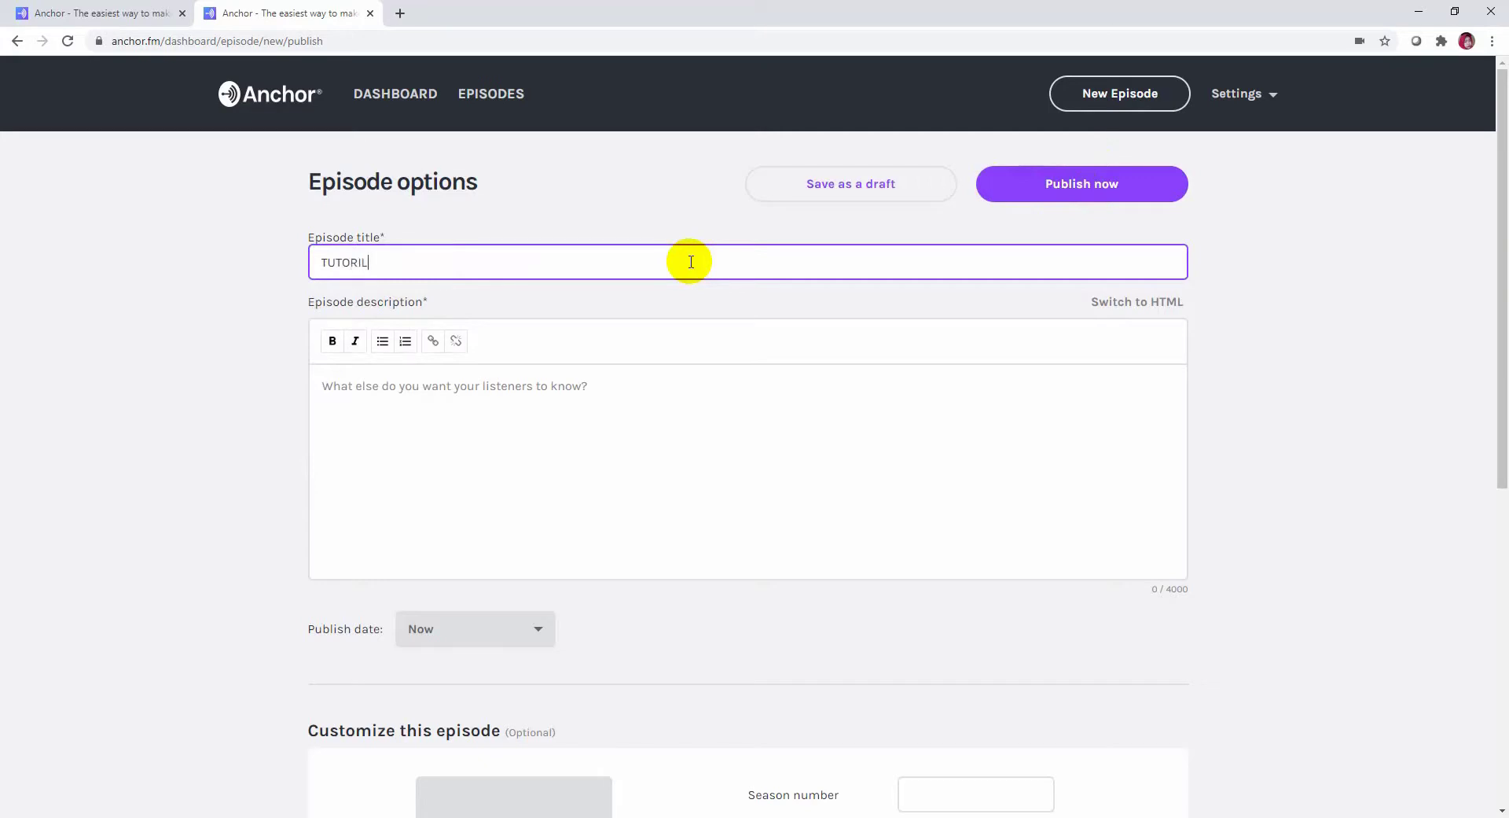
{"action": "type", "text": "MBUAT PODCAST"}
Step: Enter CONTOH as the episode description
{"action": "left_click", "coordinate": [678, 368]}
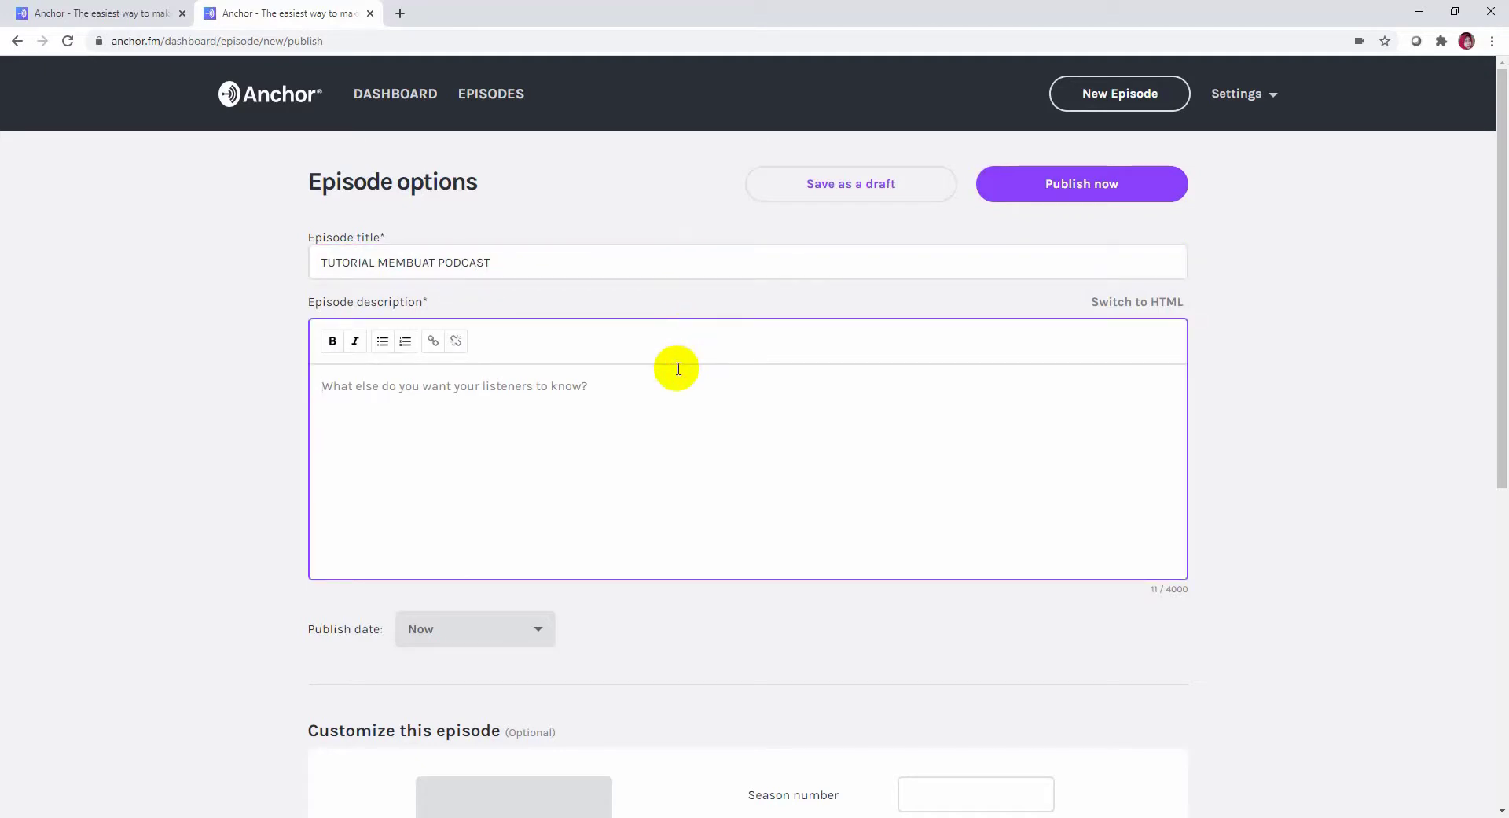
{"action": "type", "text": "CONTOH"}
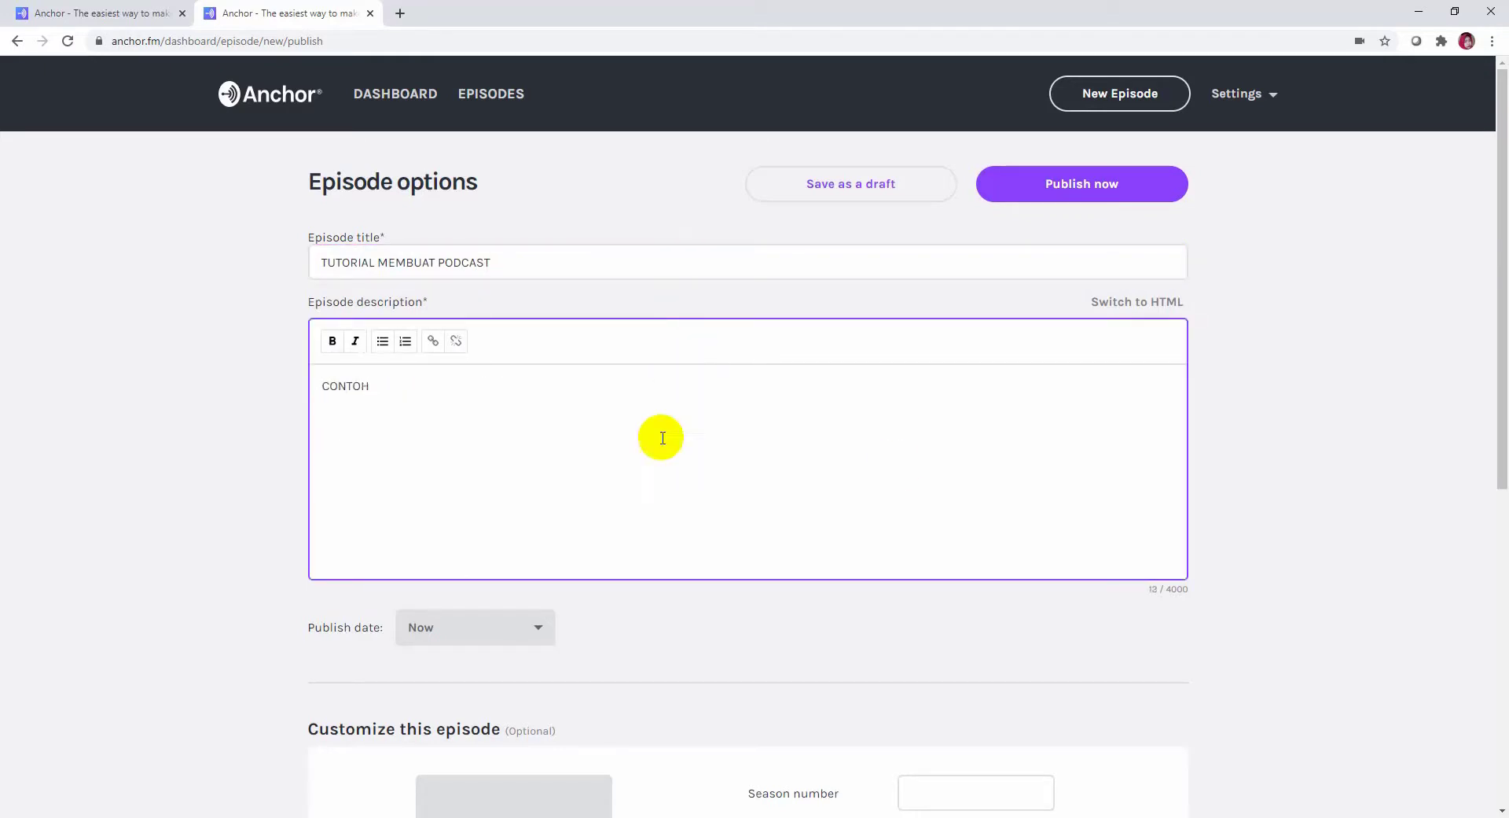
{"action": "left_click_drag", "start_coordinate": [1498, 320], "coordinate": [1501, 587]}
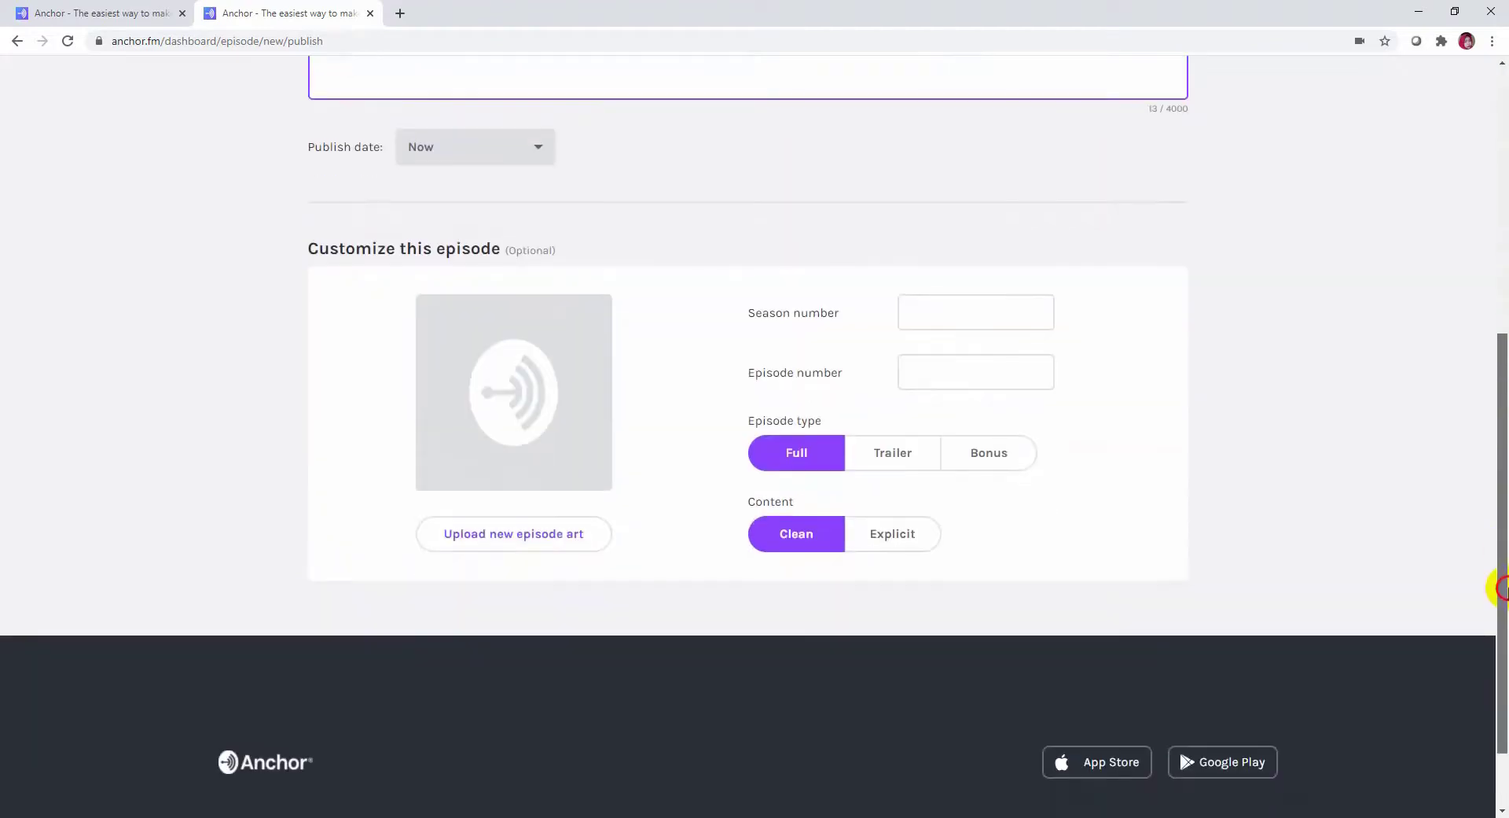
Step: Set the season number to 1, the episode number to 1 and the episode type to Trailer
{"action": "scroll", "coordinate": [1463, 550], "scroll_direction": "up", "scroll_amount": 1}
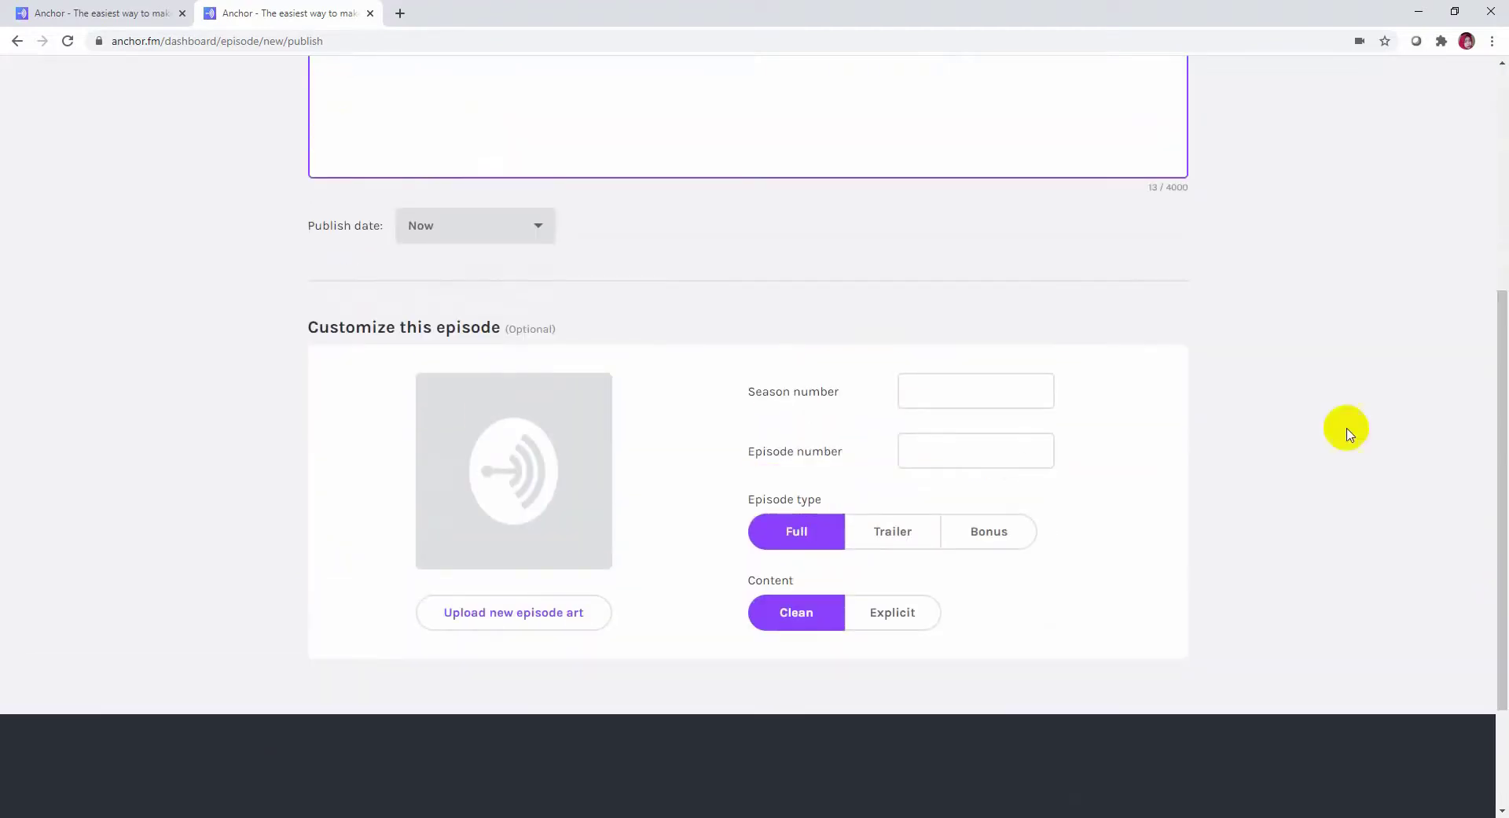
{"action": "left_click", "coordinate": [986, 393]}
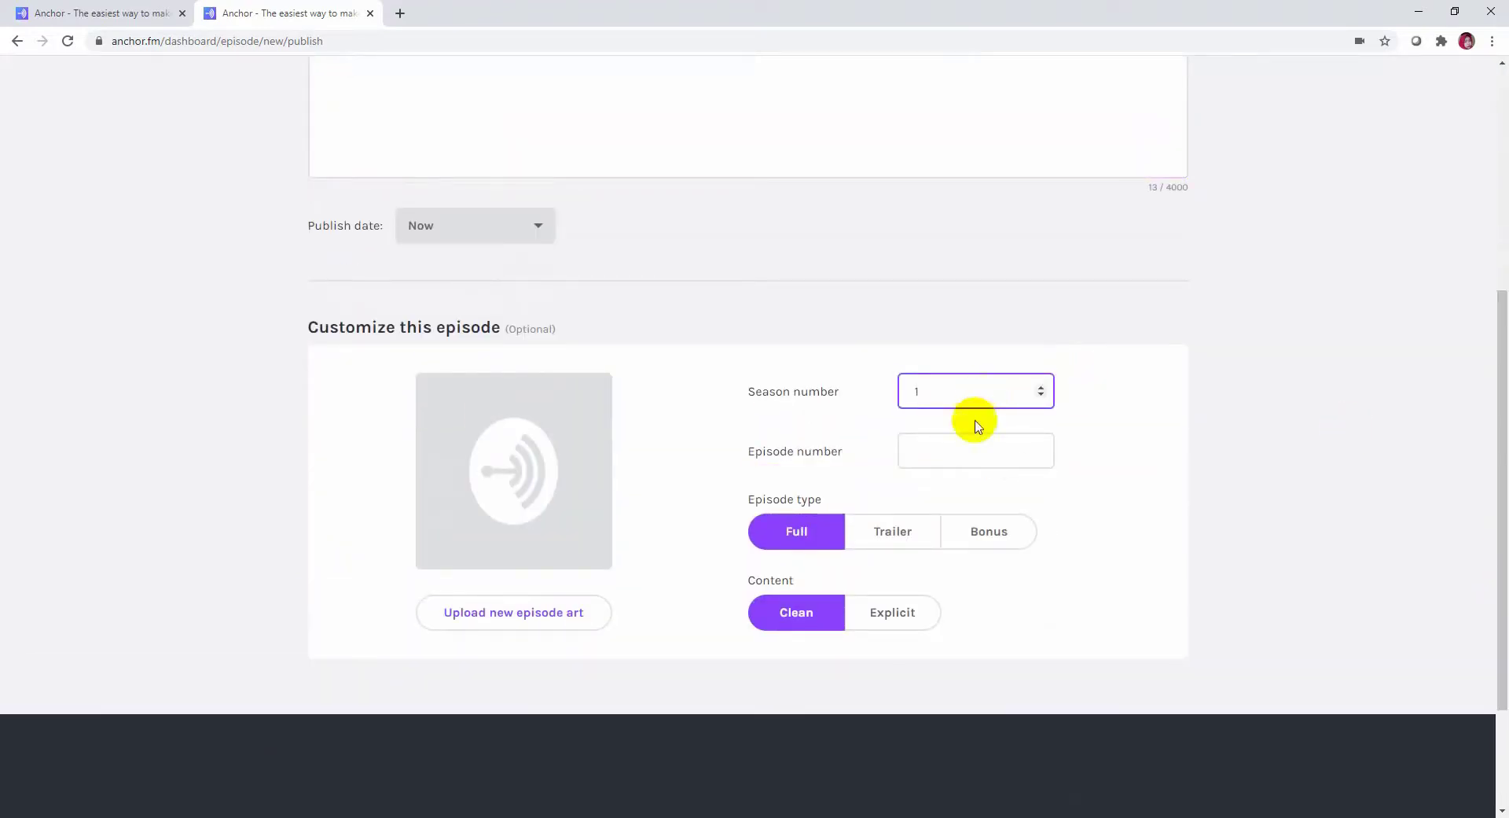
{"action": "left_click", "coordinate": [961, 448]}
{"action": "type", "text": "1"}
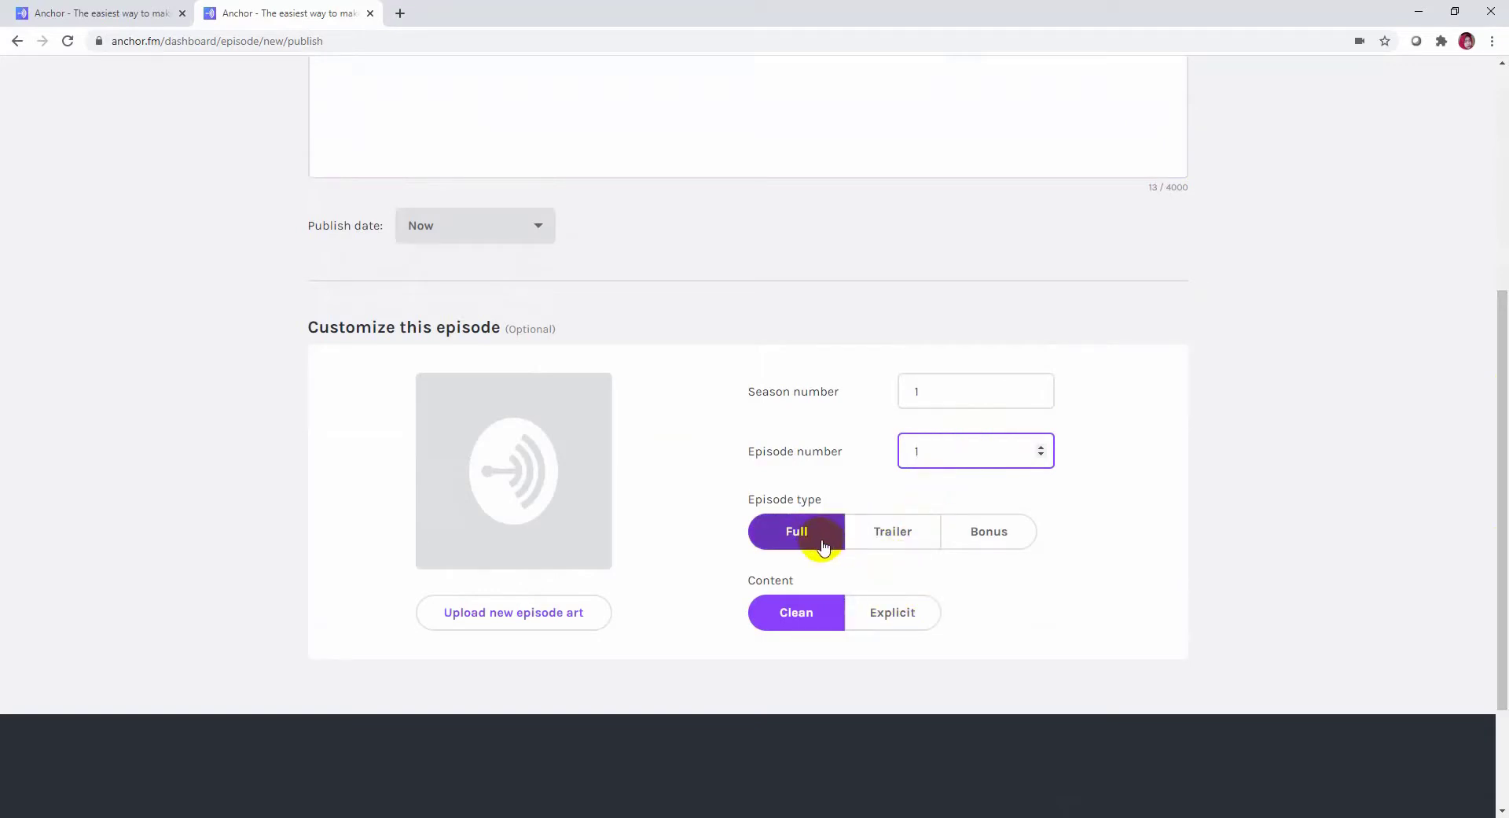
{"action": "left_click", "coordinate": [884, 536]}
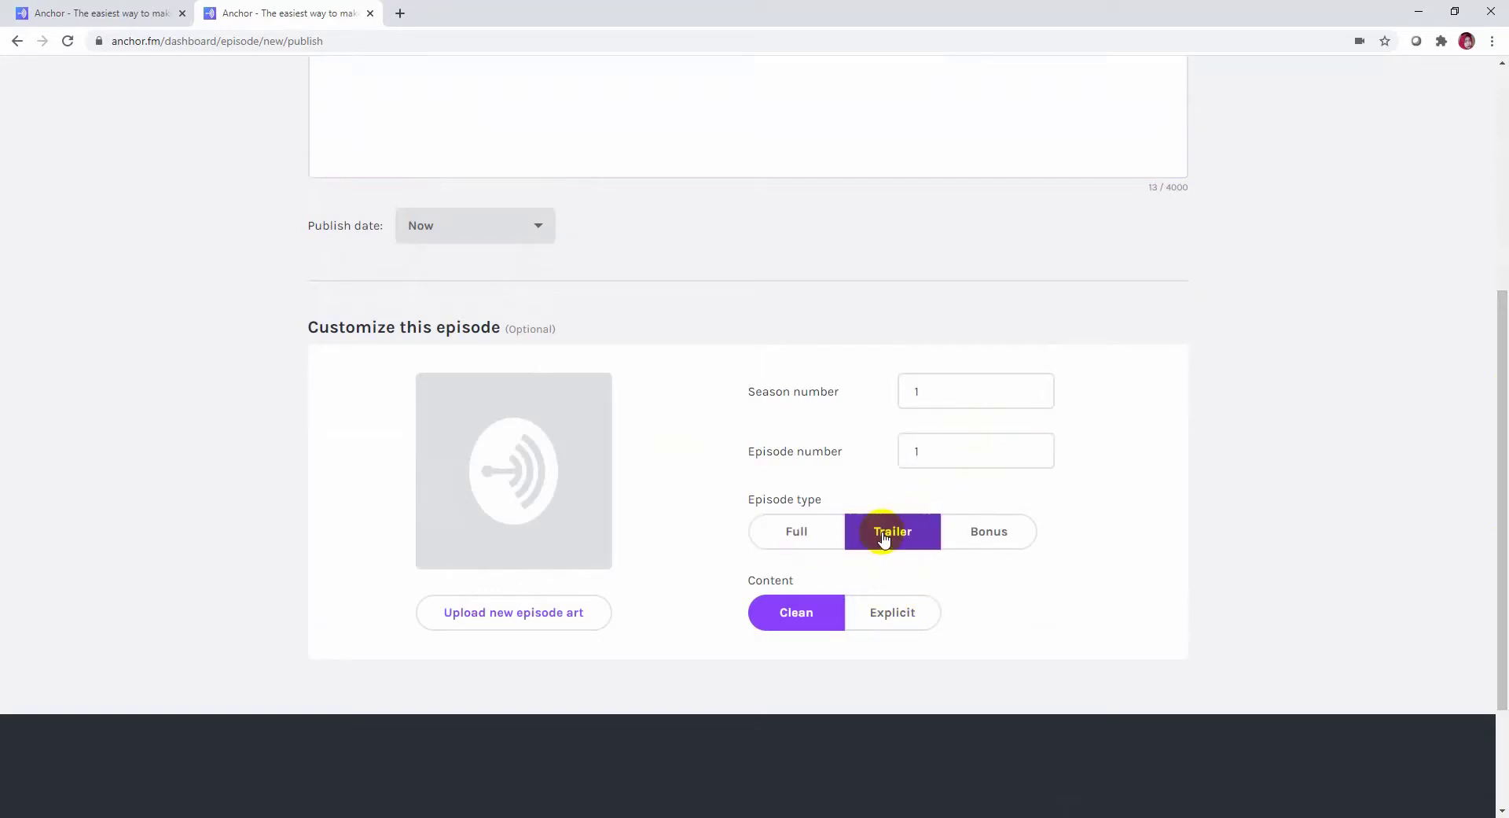
Step: Upload imageonline-co-convertedwebpimage from Downloads as the episode art and publish the episode now
{"action": "left_click", "coordinate": [517, 621]}
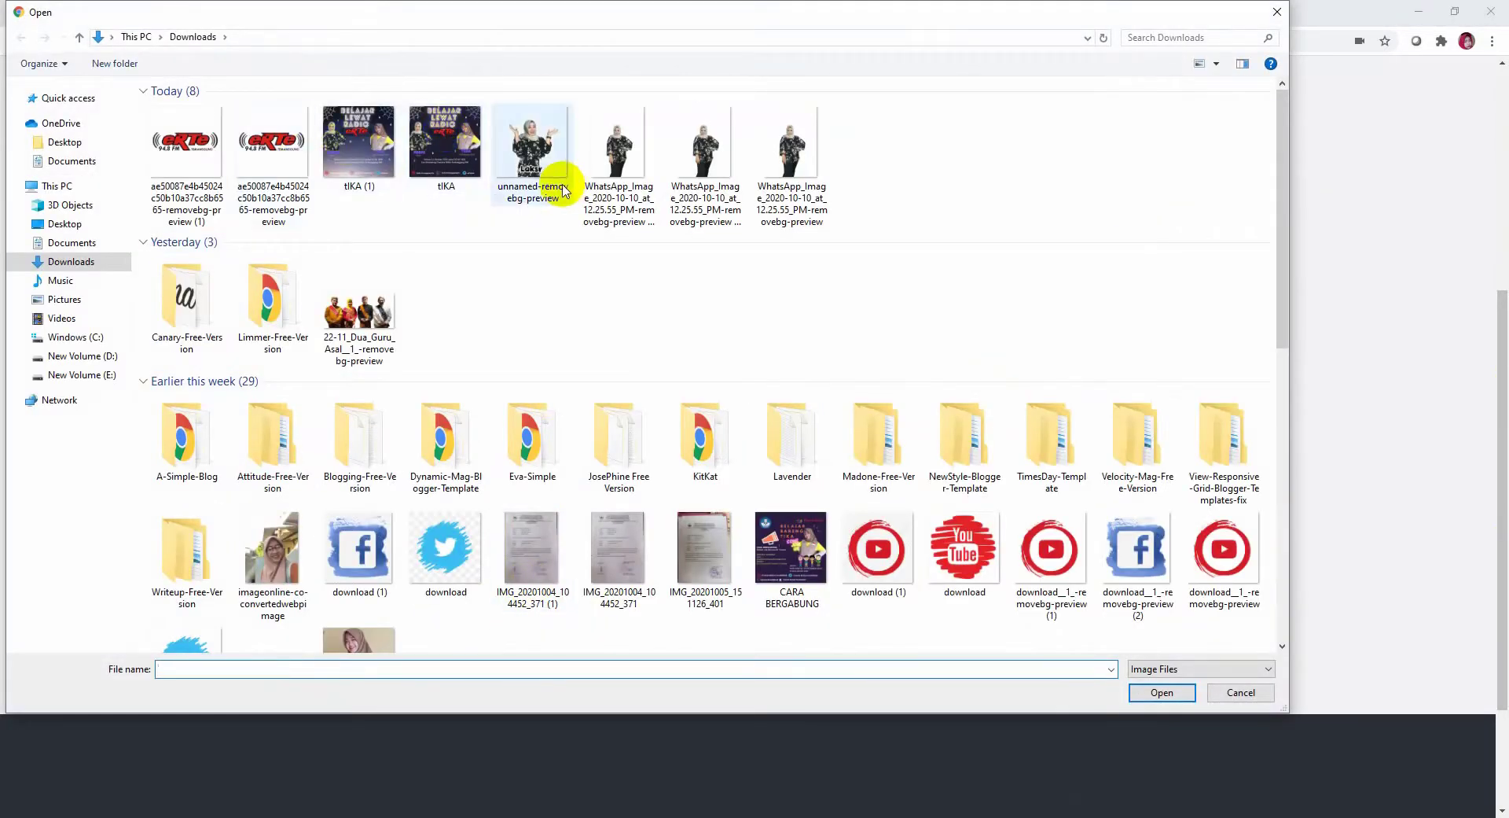
{"action": "scroll", "coordinate": [1283, 297], "scroll_direction": "down", "scroll_amount": 1}
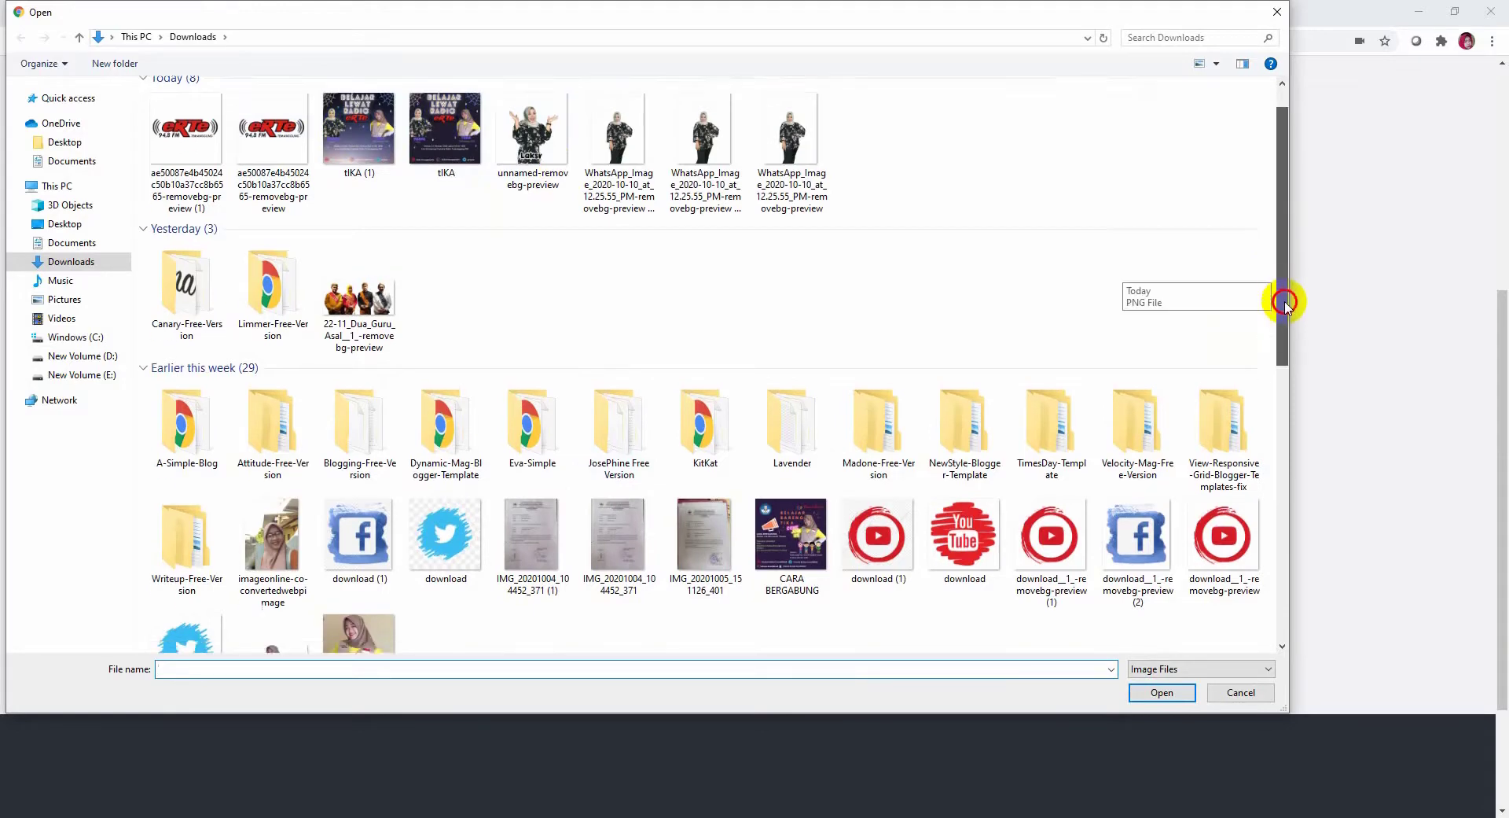
{"action": "left_click", "coordinate": [286, 539]}
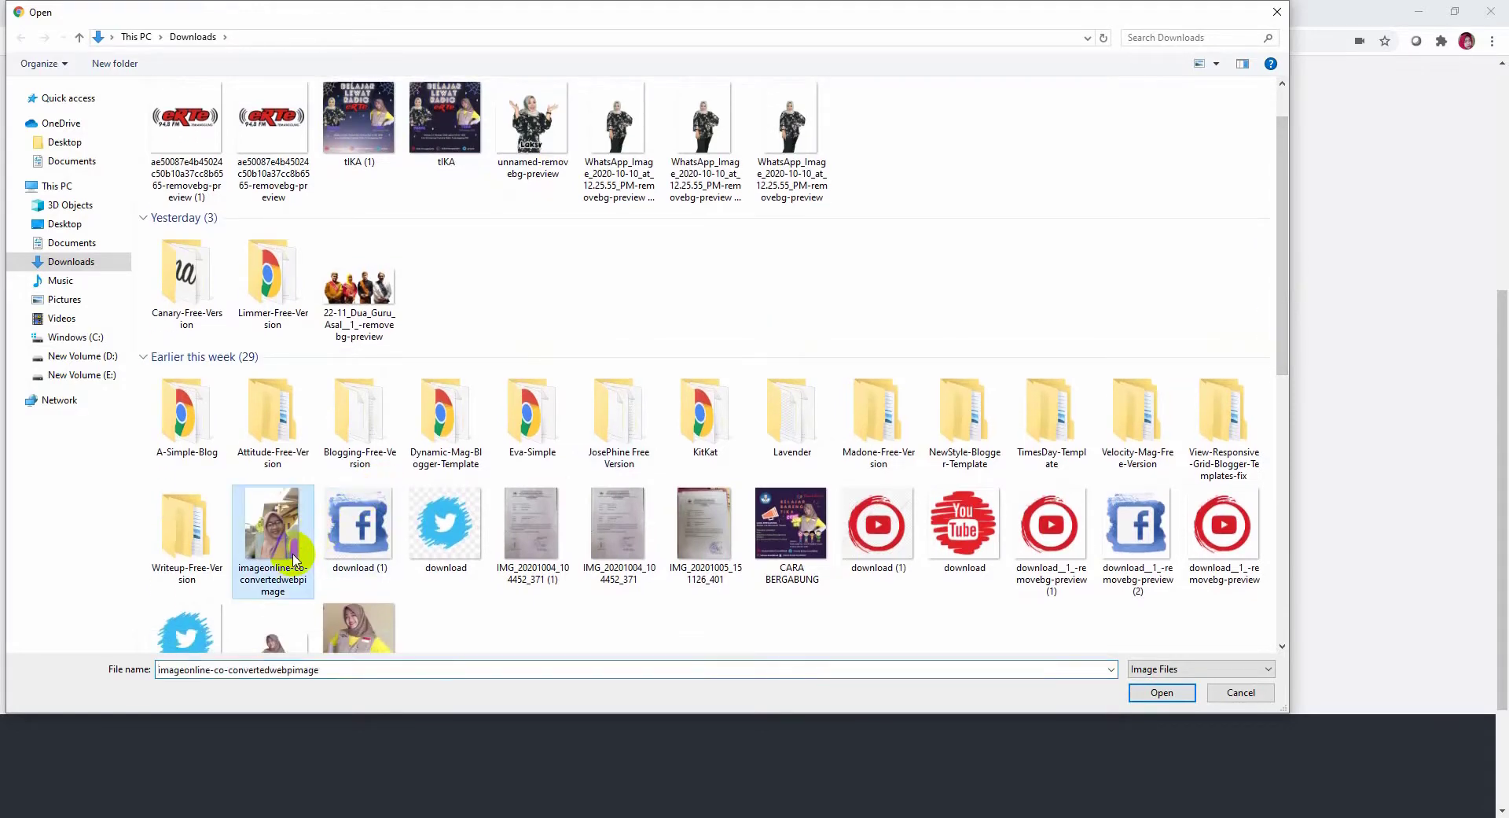
{"action": "left_click", "coordinate": [1152, 694]}
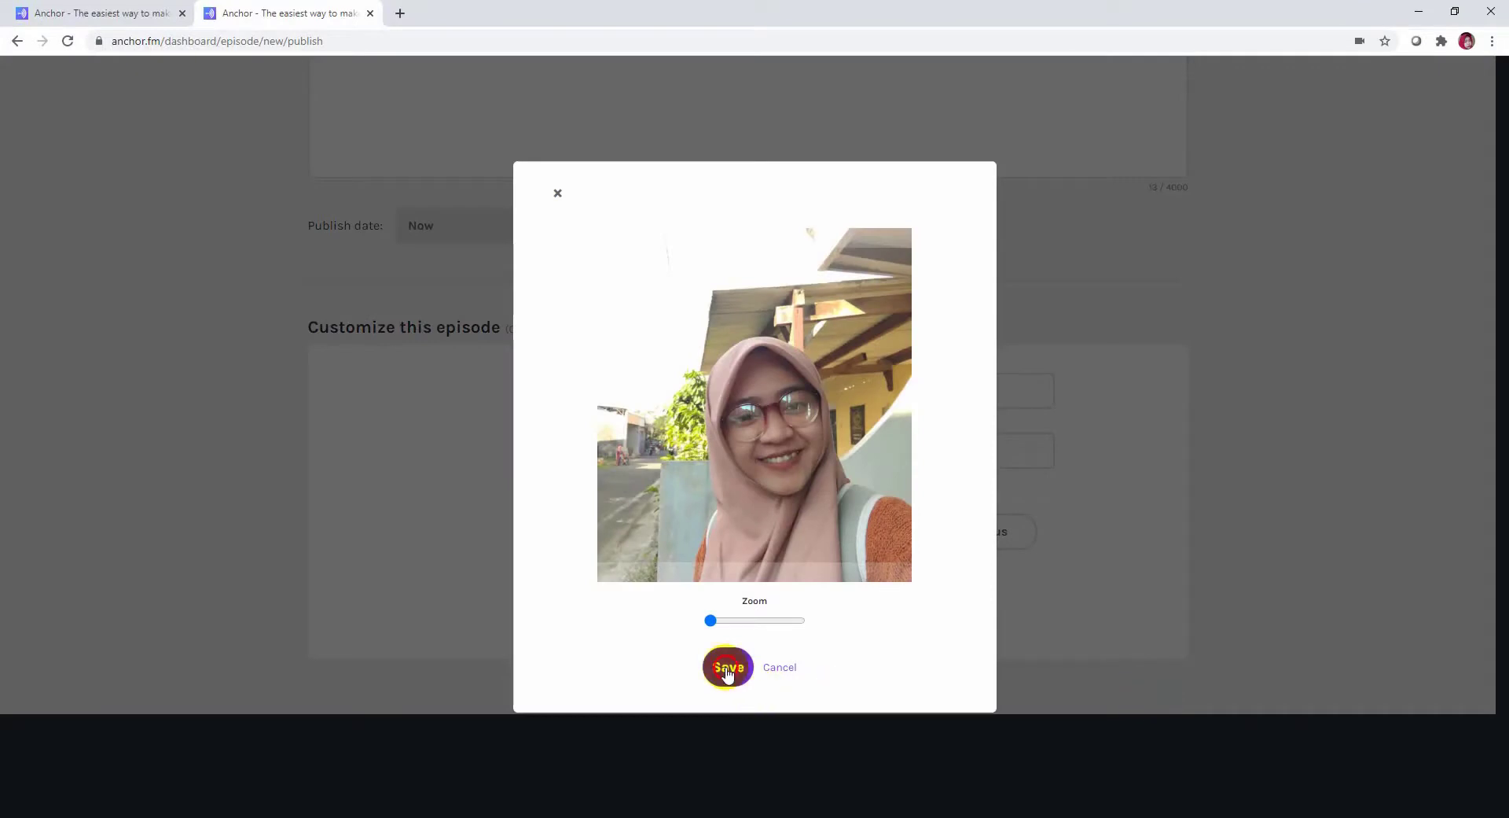
{"action": "left_click", "coordinate": [727, 669]}
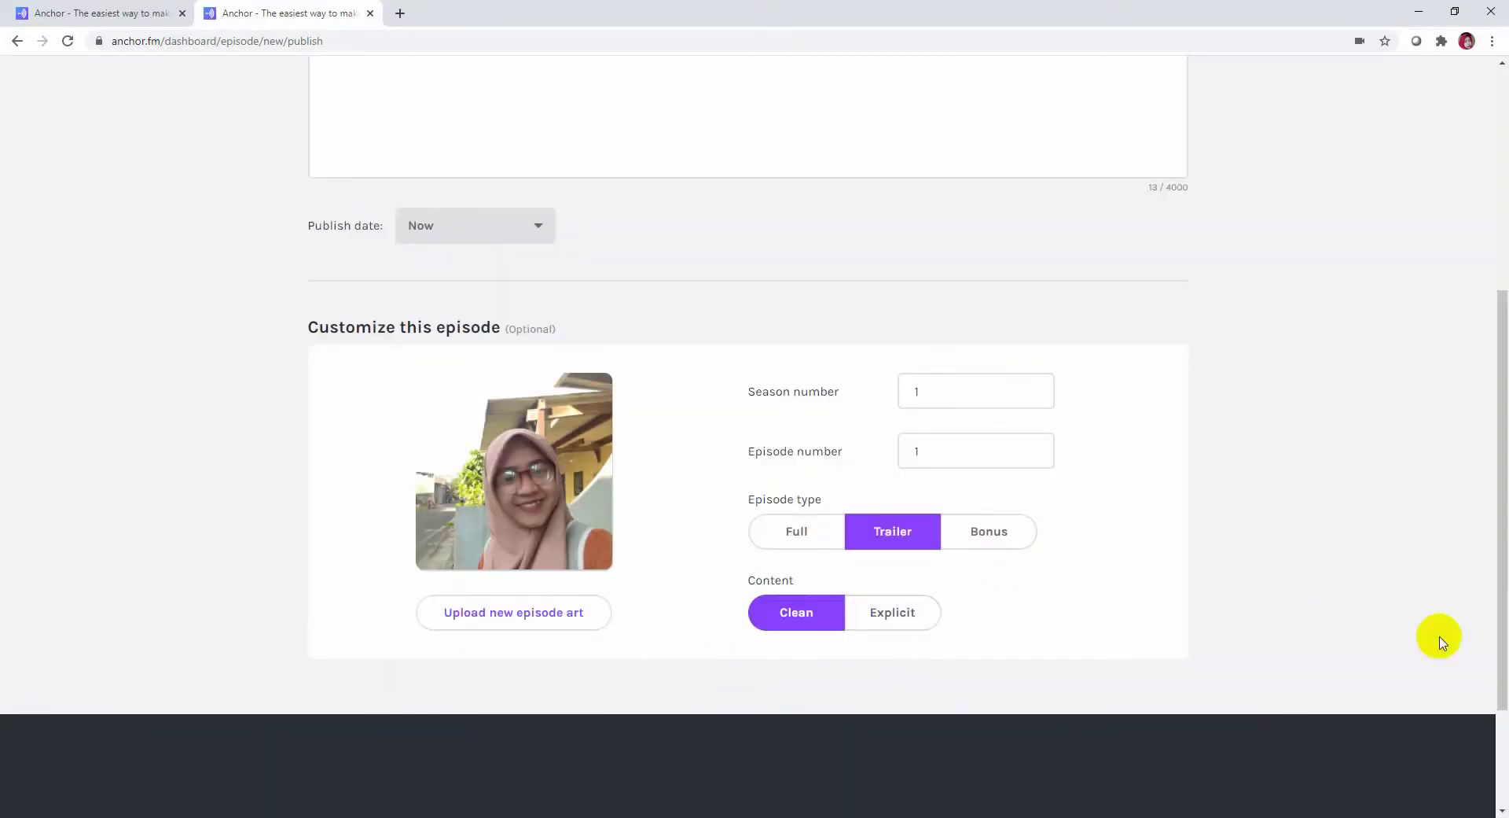
{"action": "left_click_drag", "start_coordinate": [1500, 634], "coordinate": [1500, 327]}
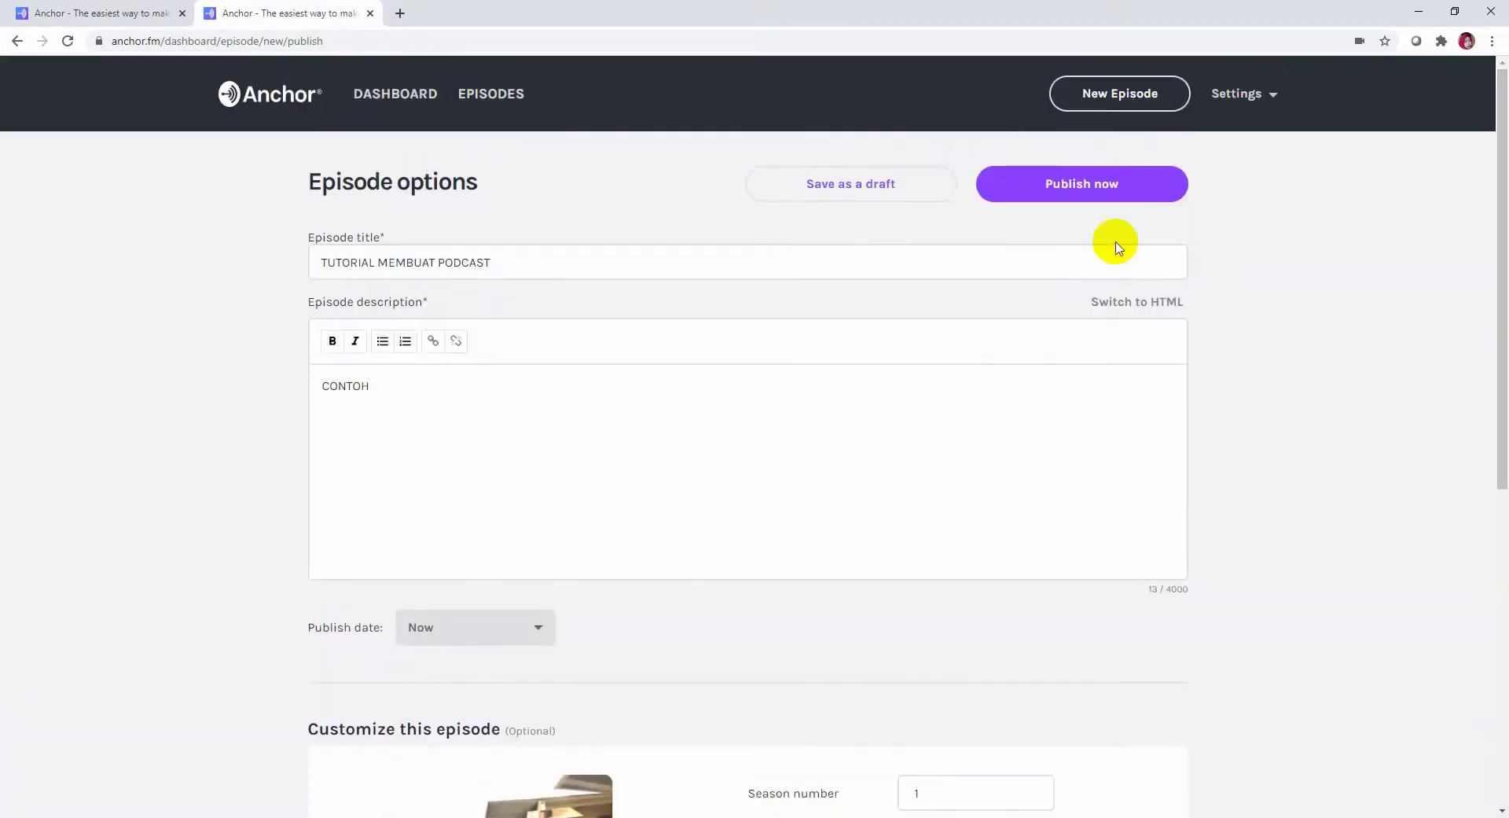
{"action": "left_click", "coordinate": [1110, 196]}
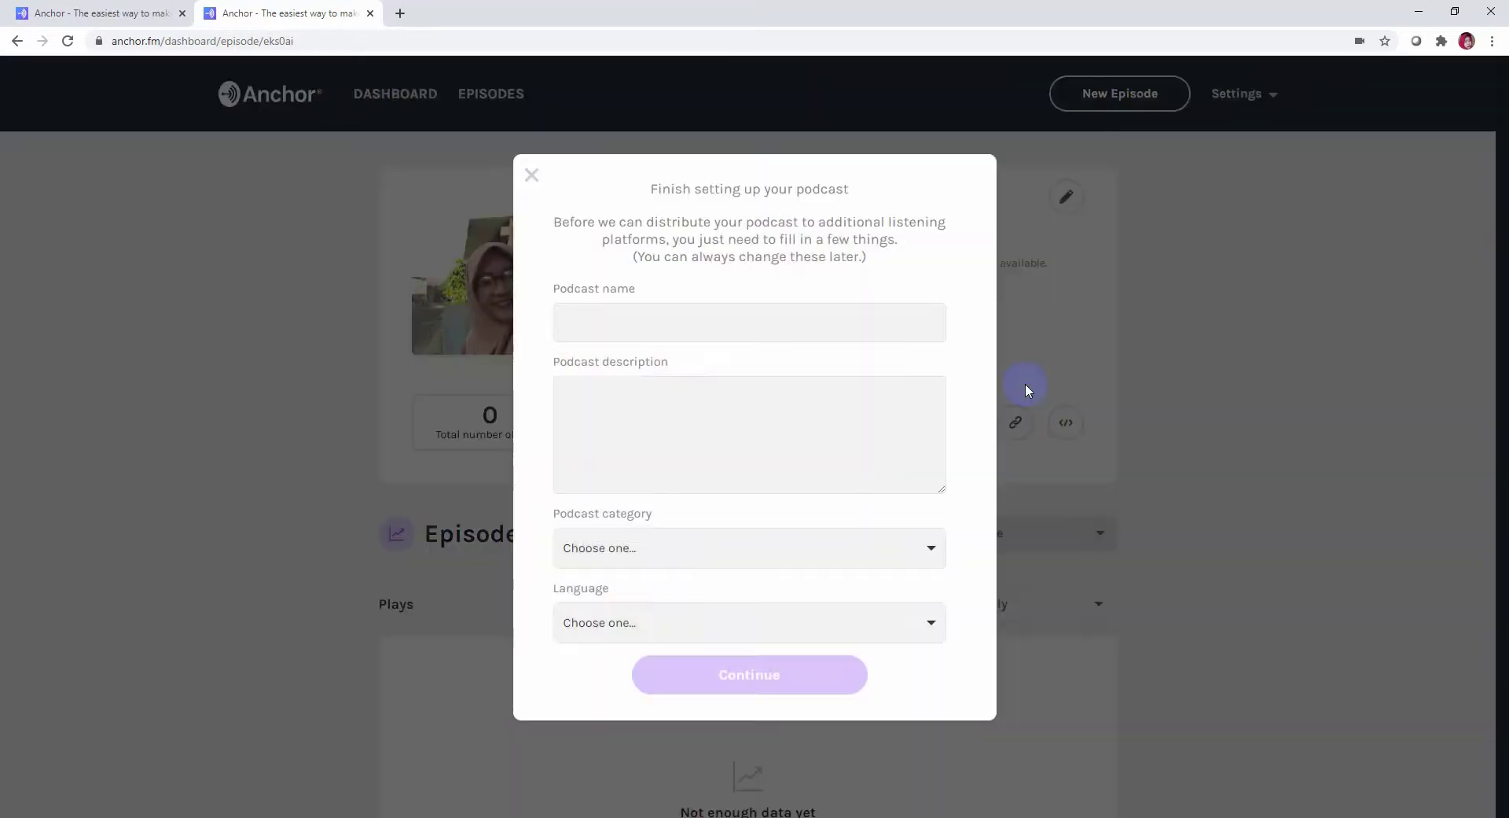
Step: Enter TUTORIAL MEMBUAT PODCAST as the podcast name and PODCAST CONTOH as the podcast description
{"action": "left_click", "coordinate": [721, 317]}
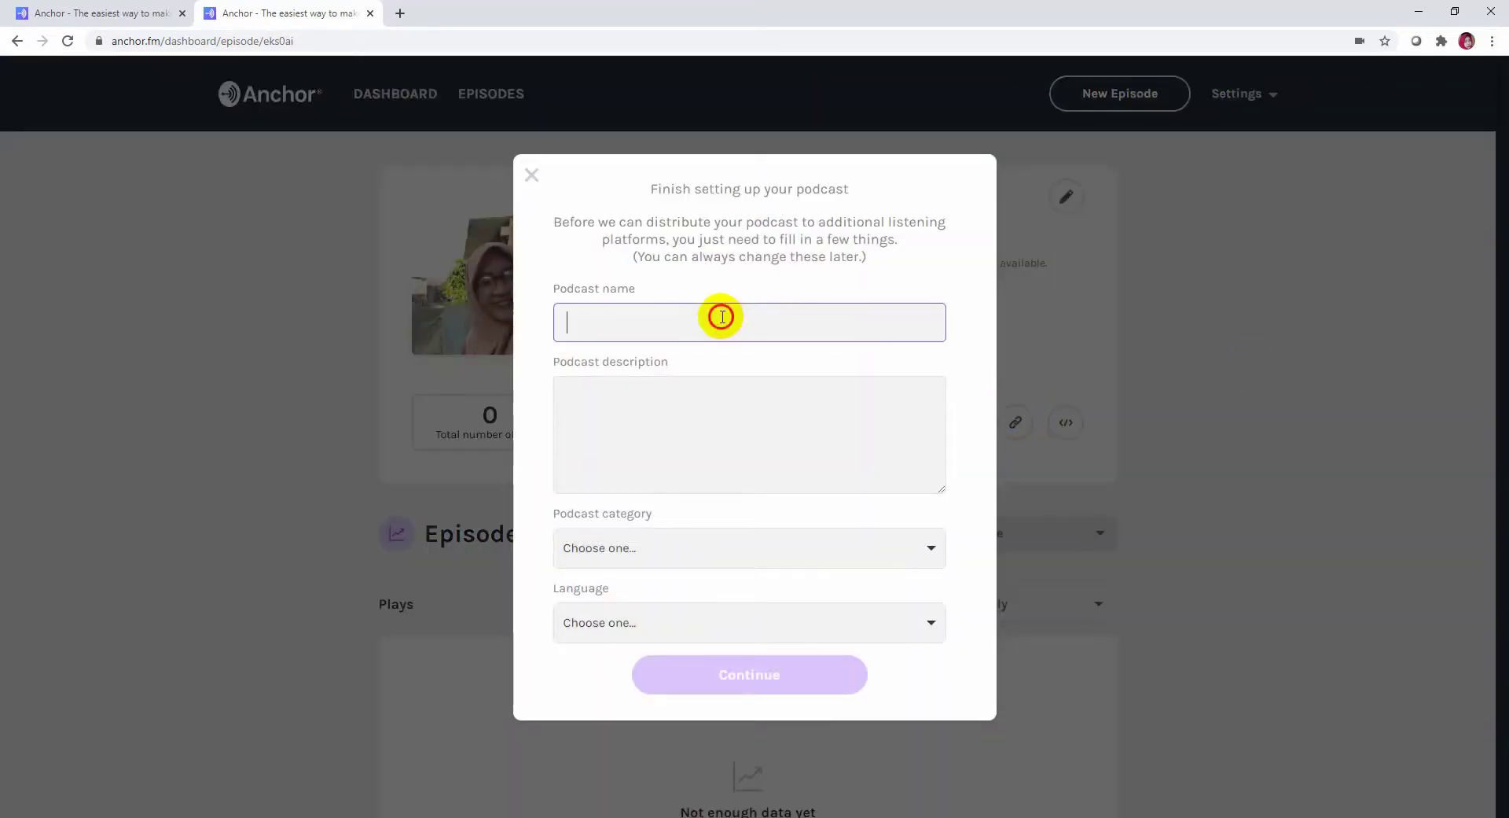
{"action": "type", "text": "TUTORIAL MEMBUAT"}
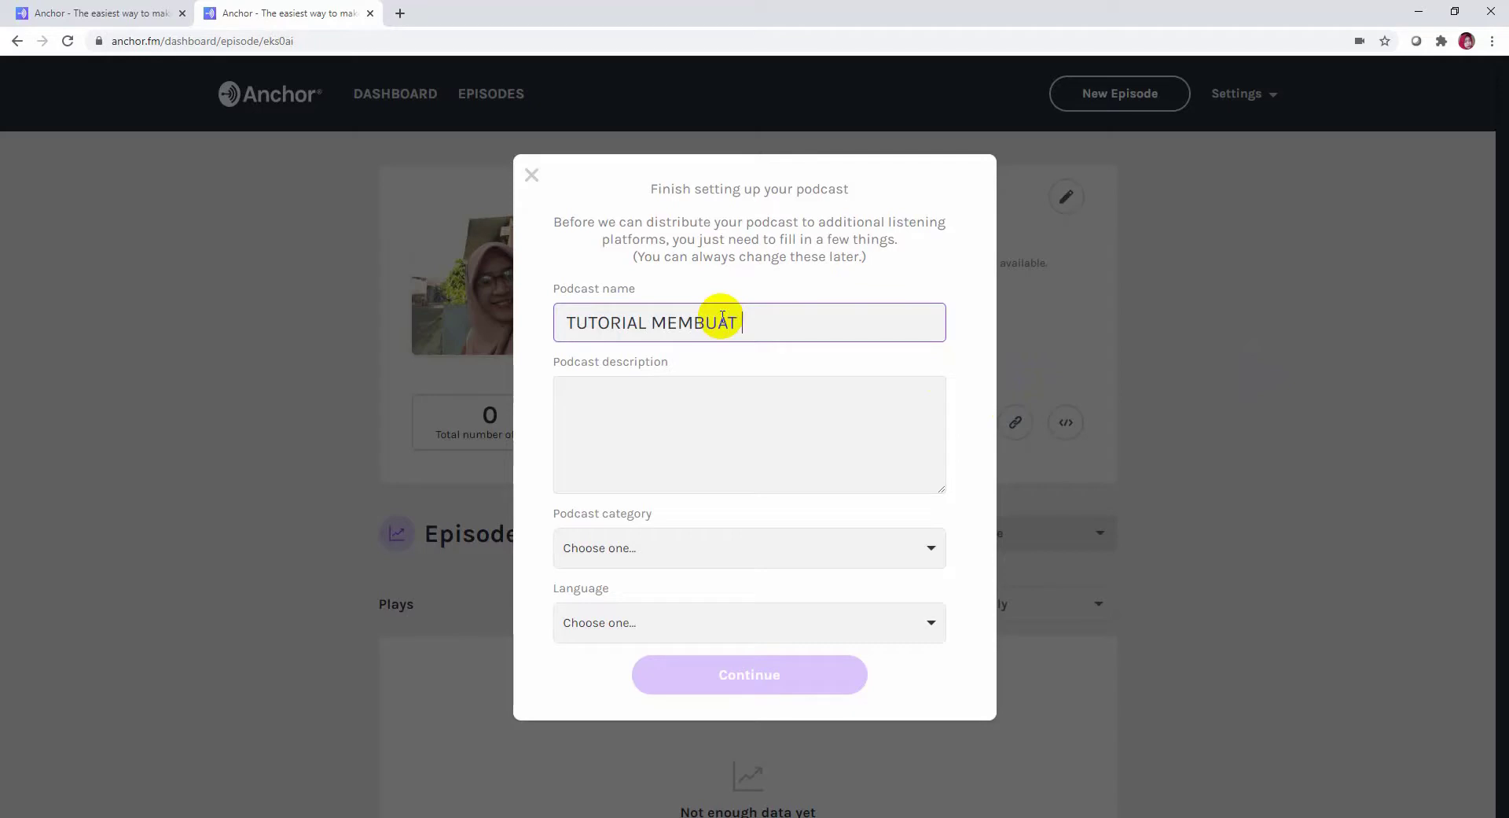
{"action": "type", "text": " PODCAST"}
{"action": "left_click", "coordinate": [702, 401]}
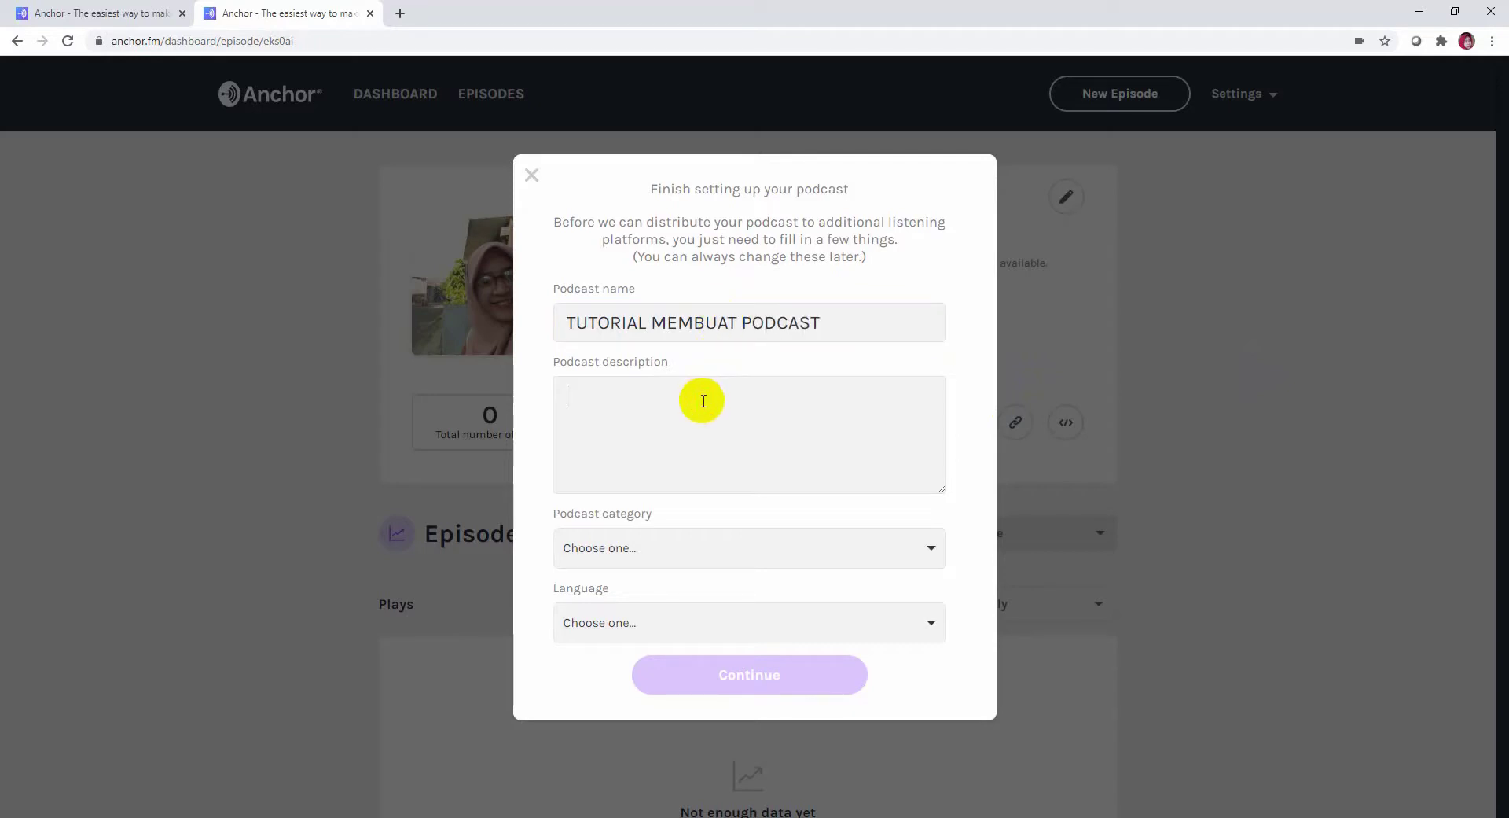
{"action": "type", "text": "PODCAST CONTOH"}
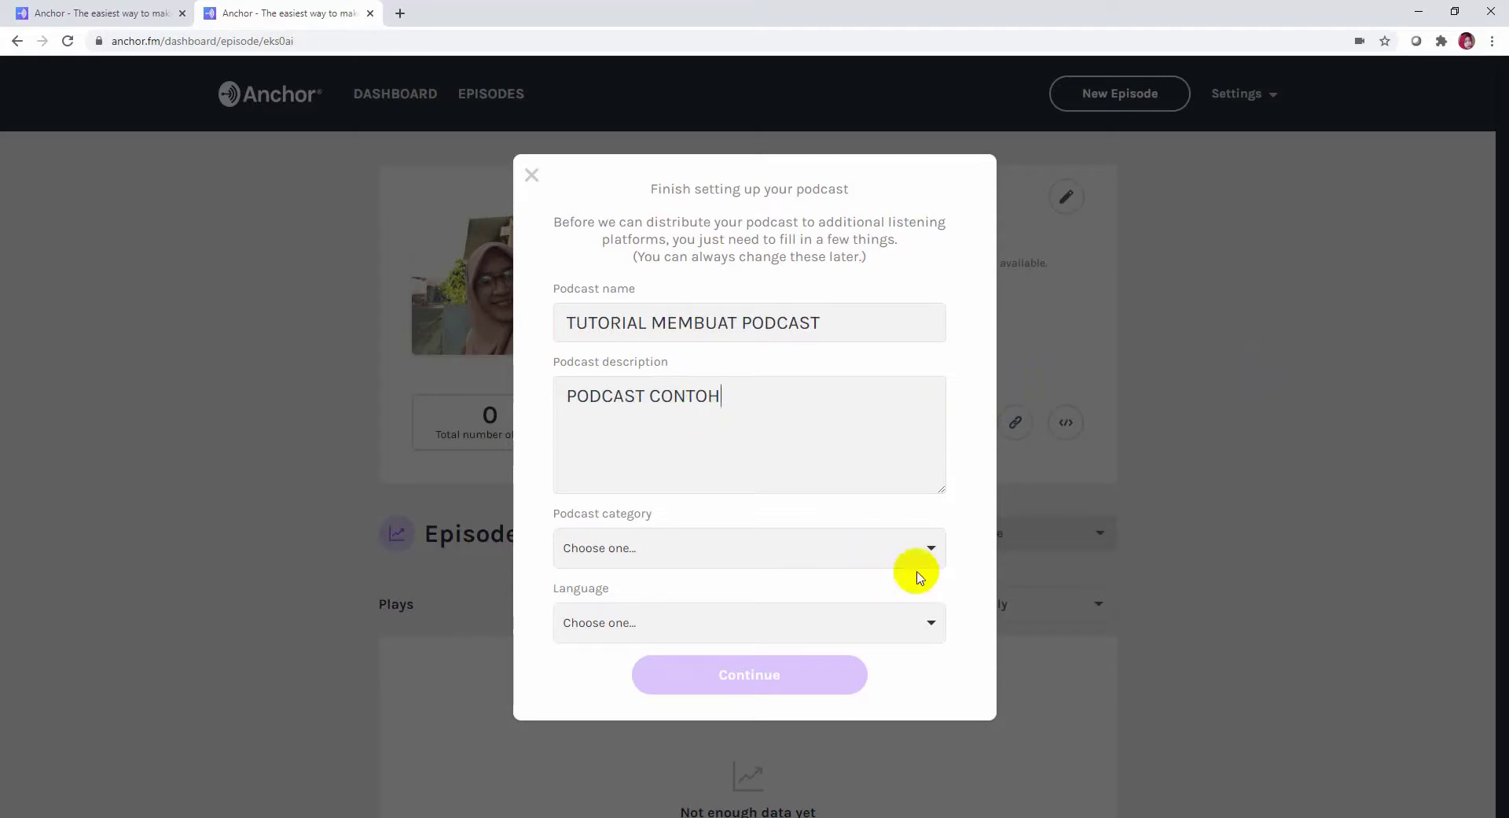
Step: Set the podcast category to Education and the language to Indonesian, and continue to the cover art selection
{"action": "left_click", "coordinate": [934, 555]}
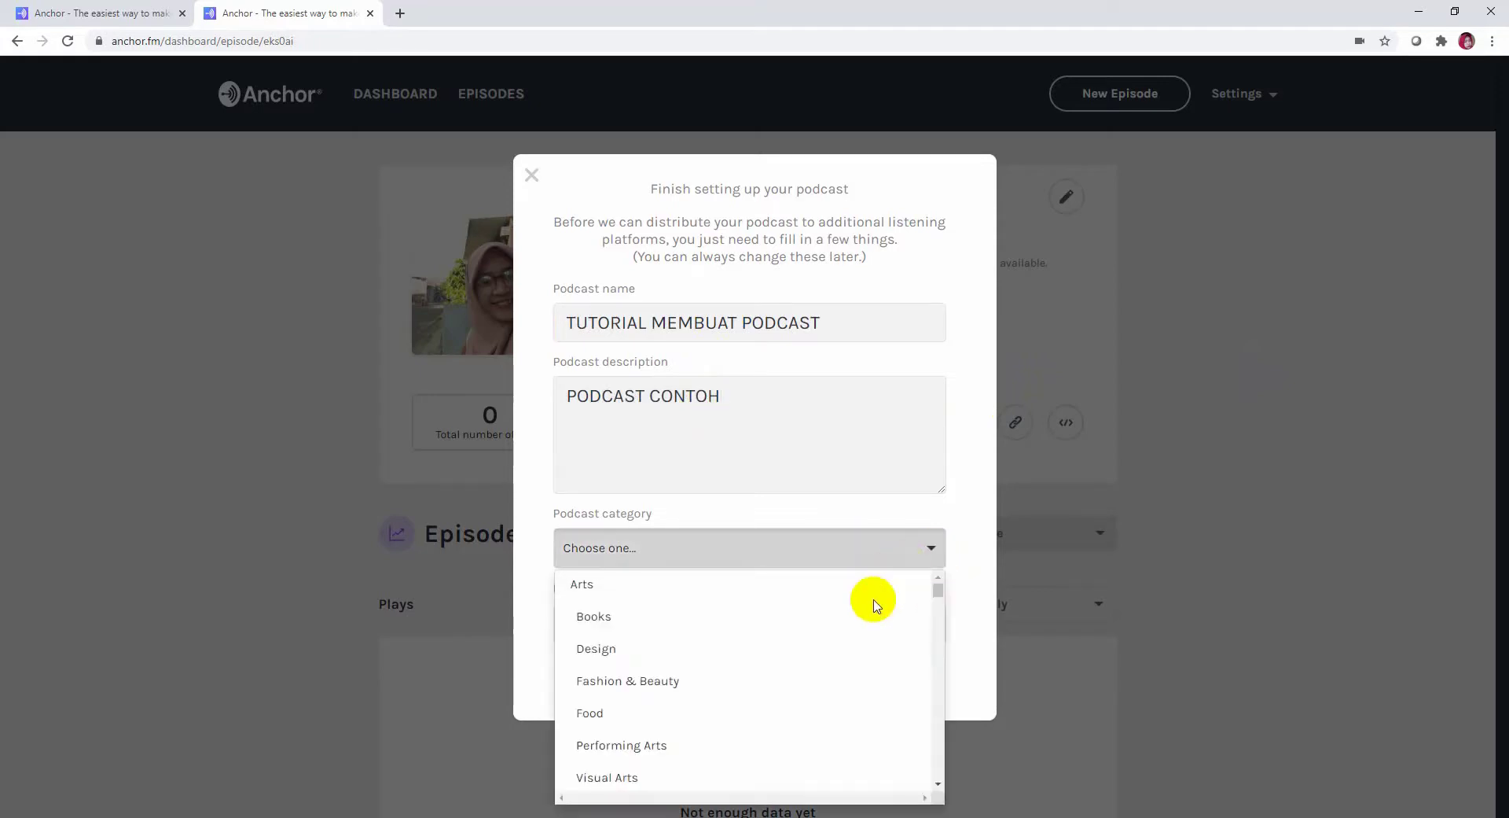
{"action": "left_click_drag", "start_coordinate": [937, 589], "coordinate": [937, 613]}
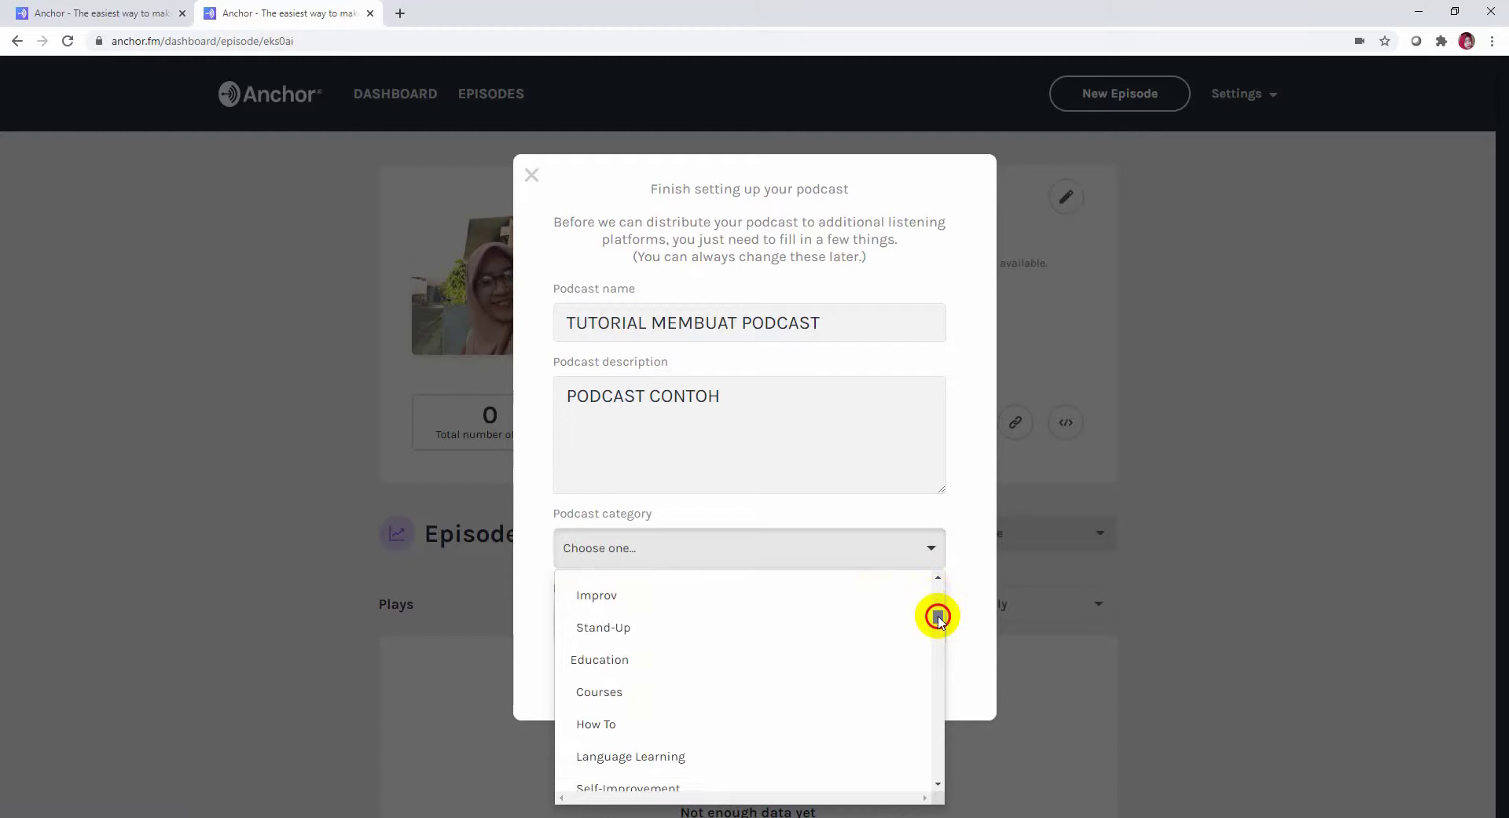
{"action": "left_click", "coordinate": [659, 664]}
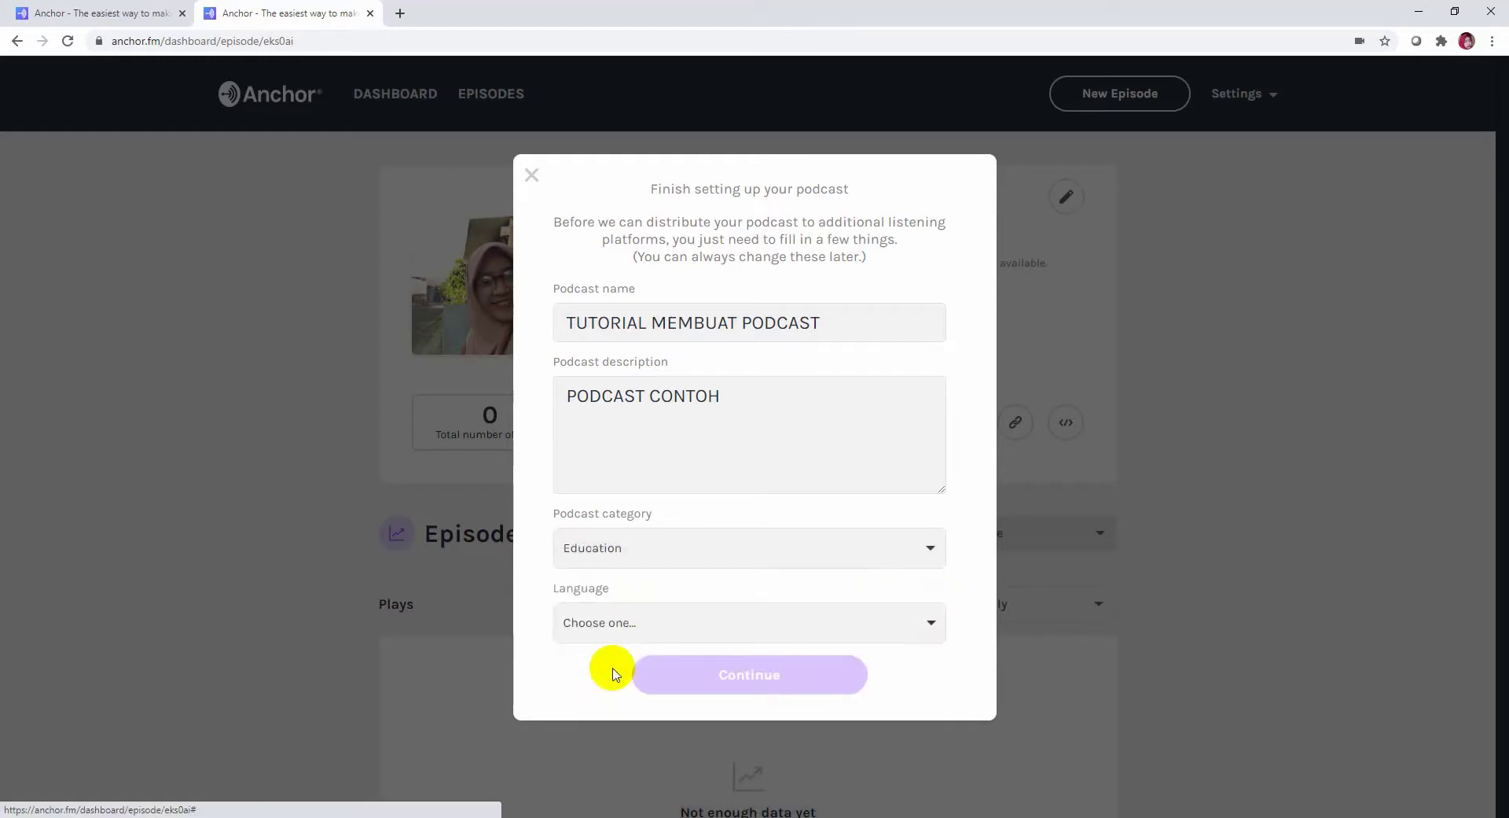
{"action": "left_click", "coordinate": [928, 634]}
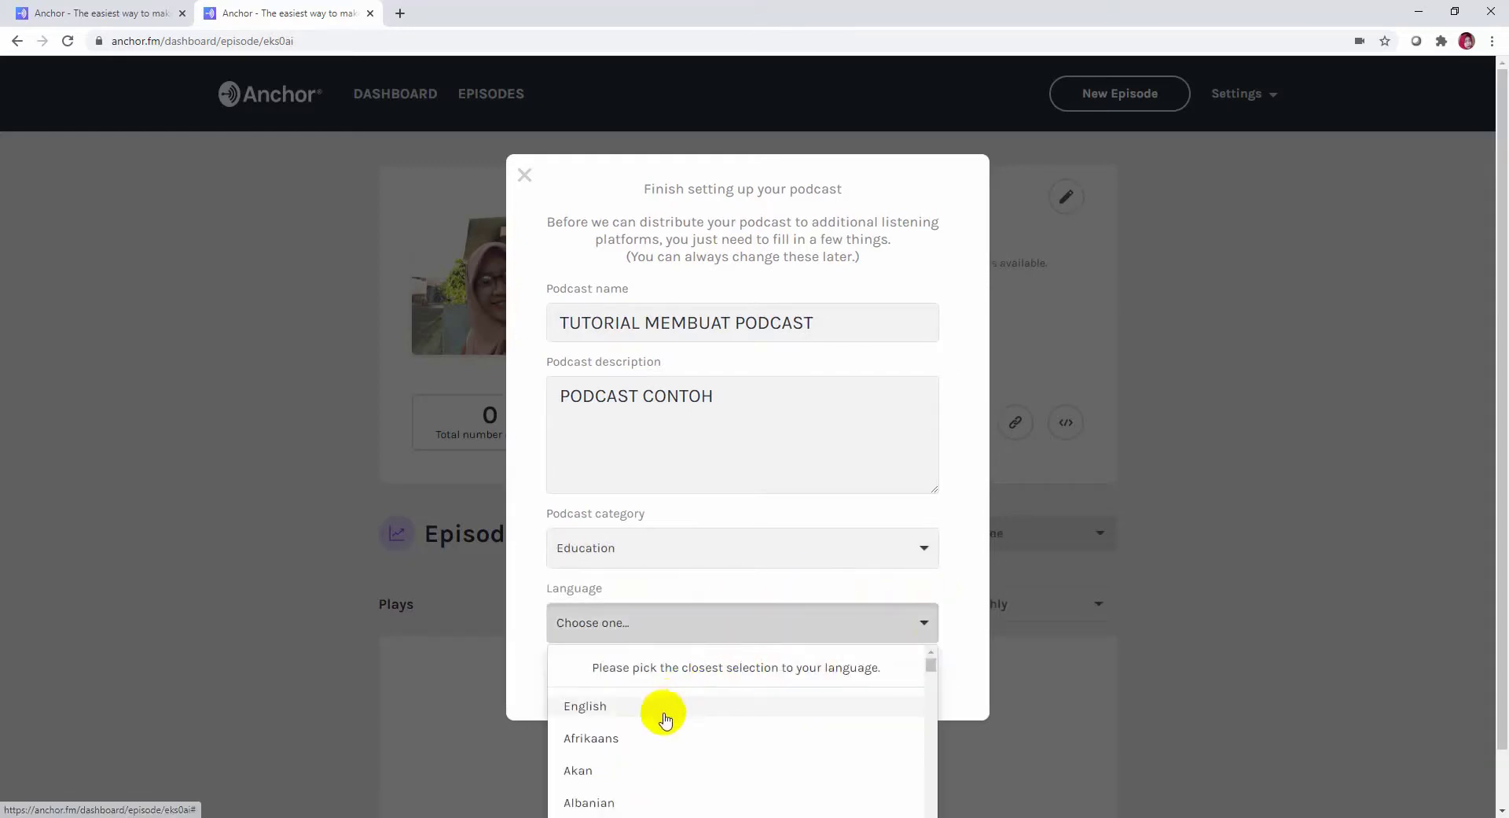
{"action": "left_click_drag", "start_coordinate": [930, 664], "coordinate": [930, 742]}
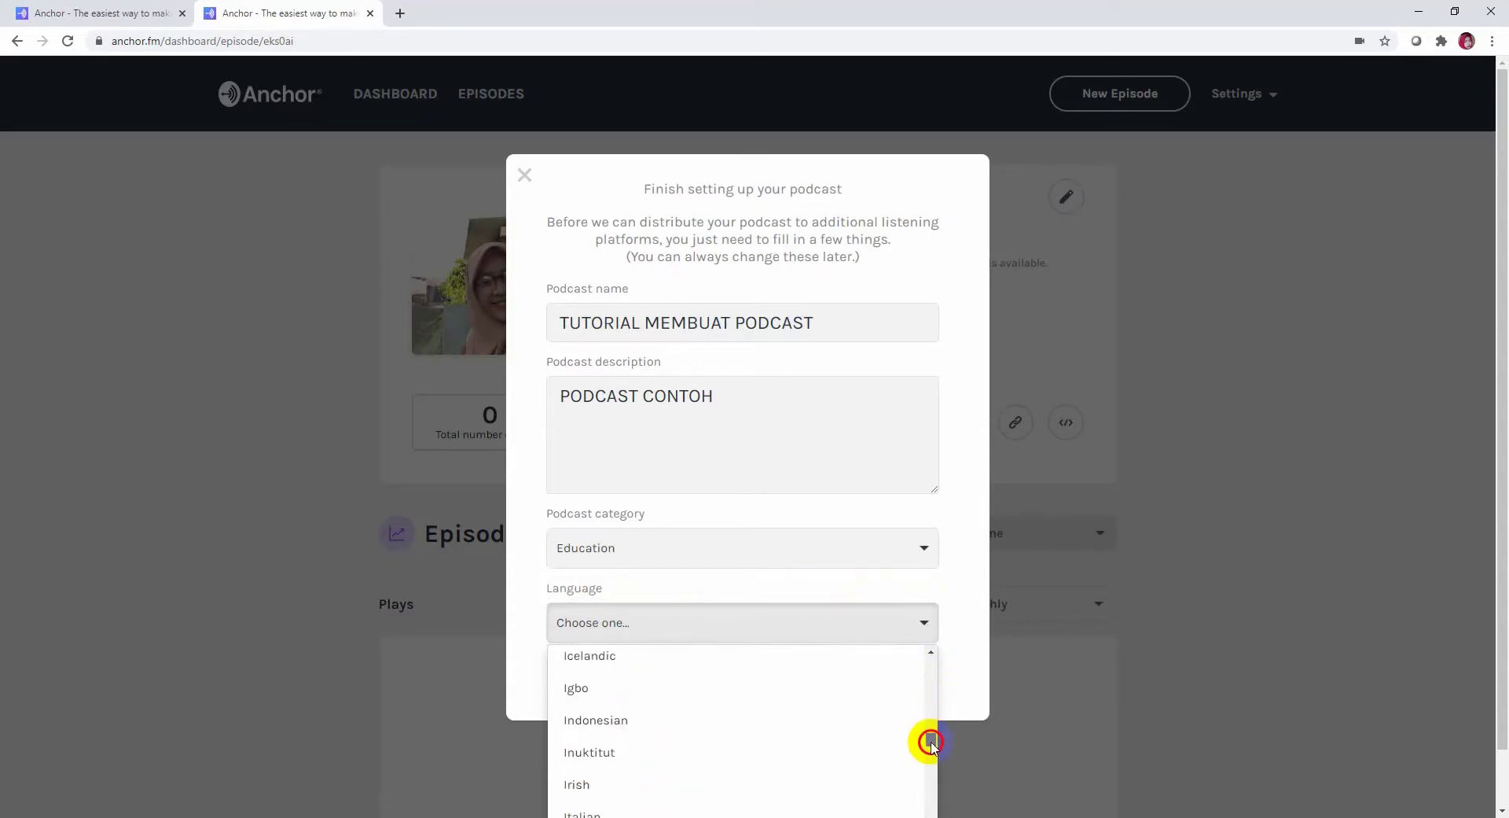
{"action": "left_click", "coordinate": [711, 720]}
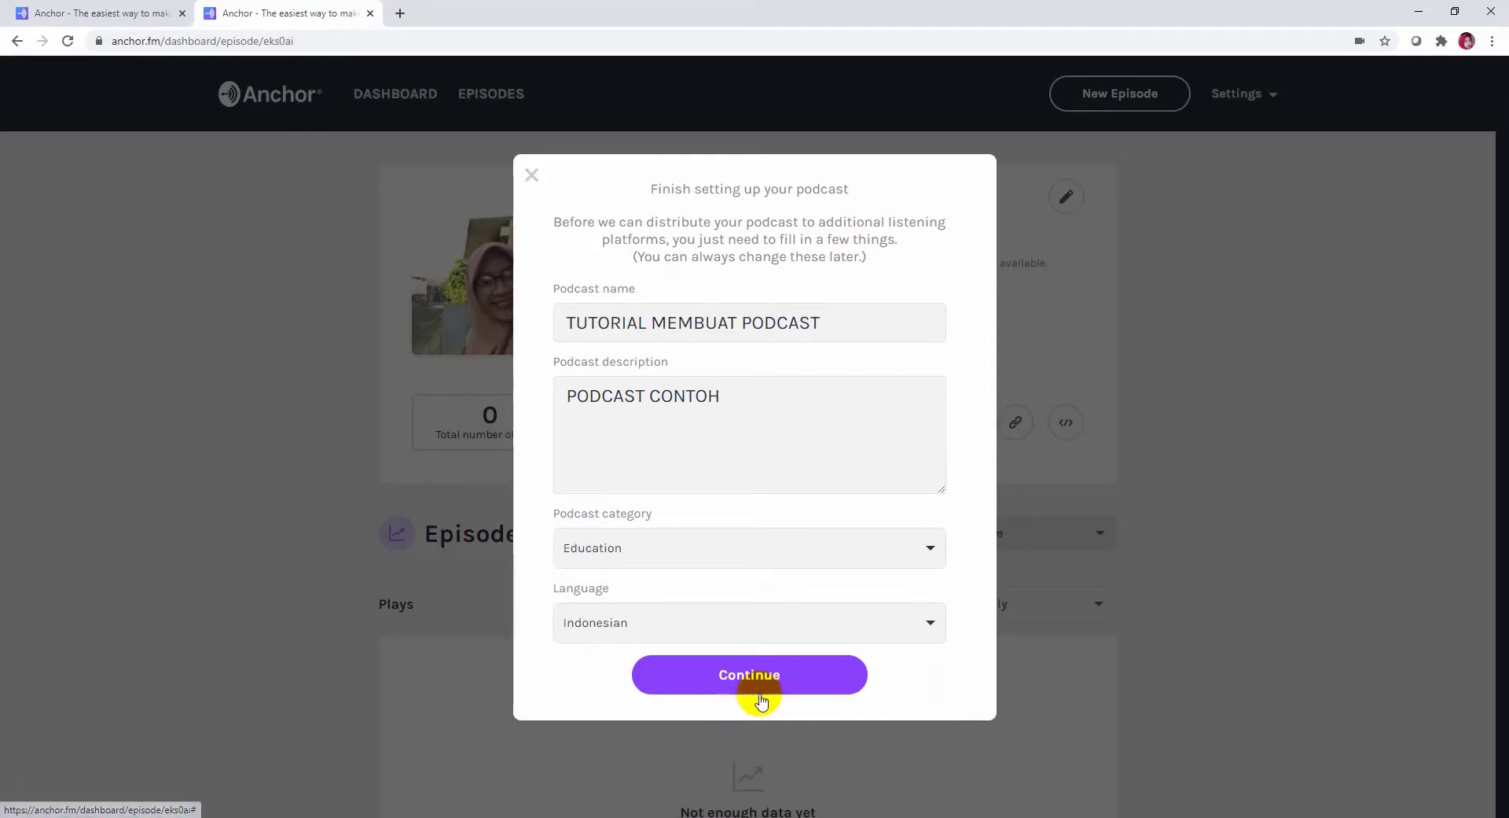
{"action": "left_click", "coordinate": [768, 675]}
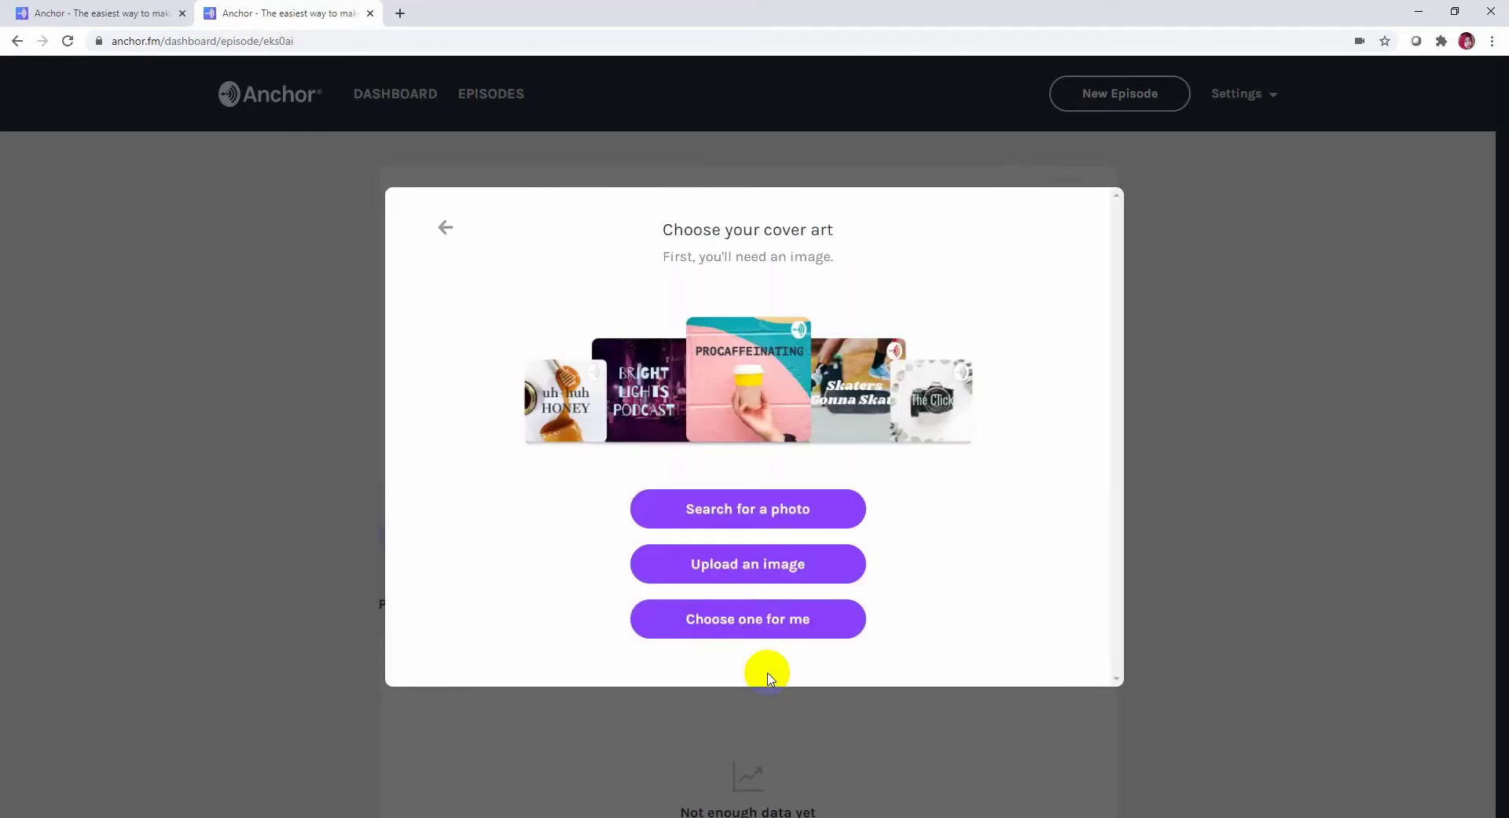
Step: Choose the pink flowers photo from the Unsplash photo search as the podcast cover image and proceed to its text options
{"action": "left_click", "coordinate": [818, 511]}
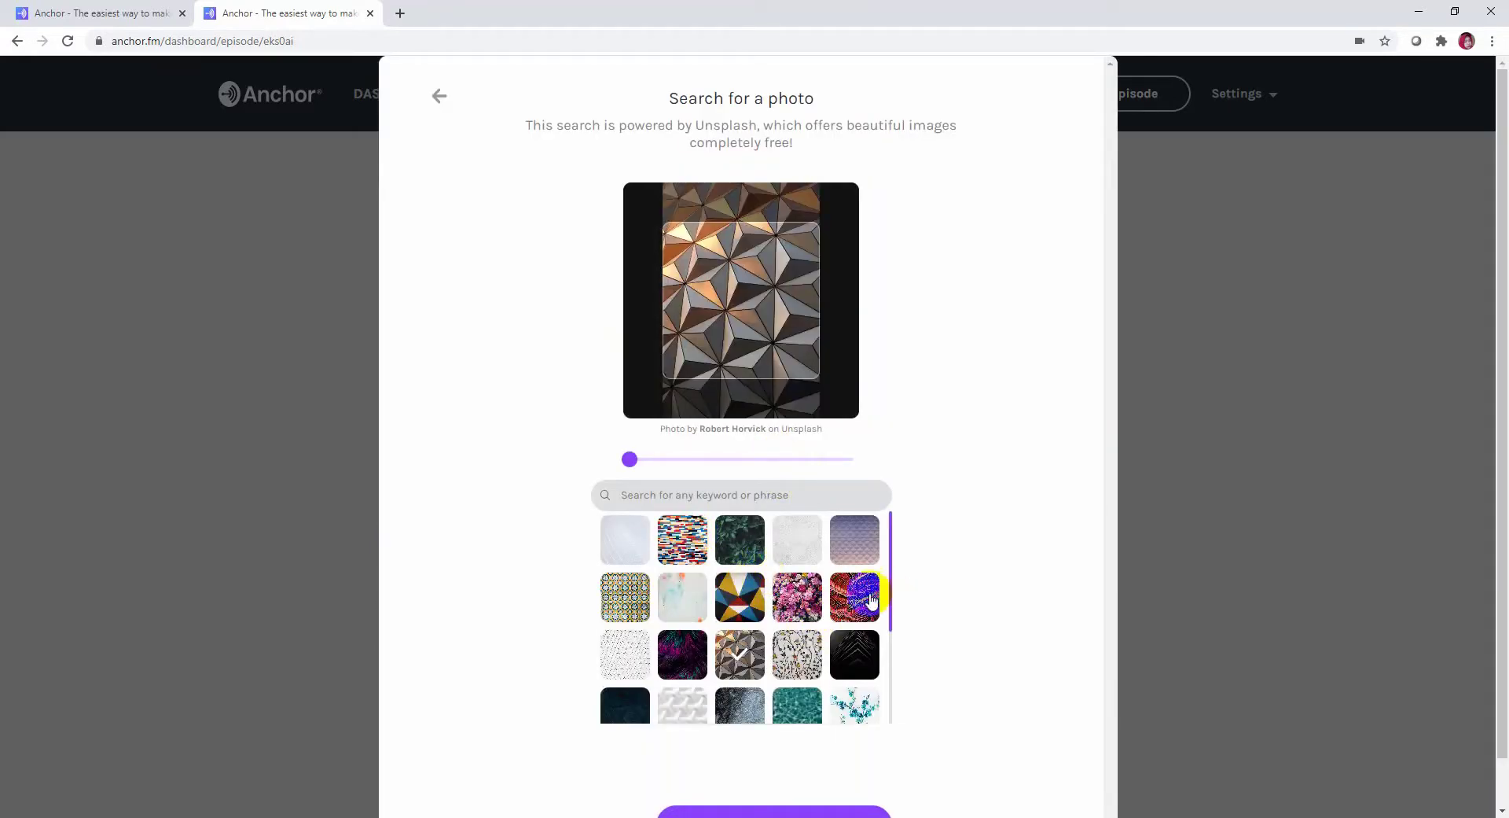
{"action": "left_click", "coordinate": [805, 603]}
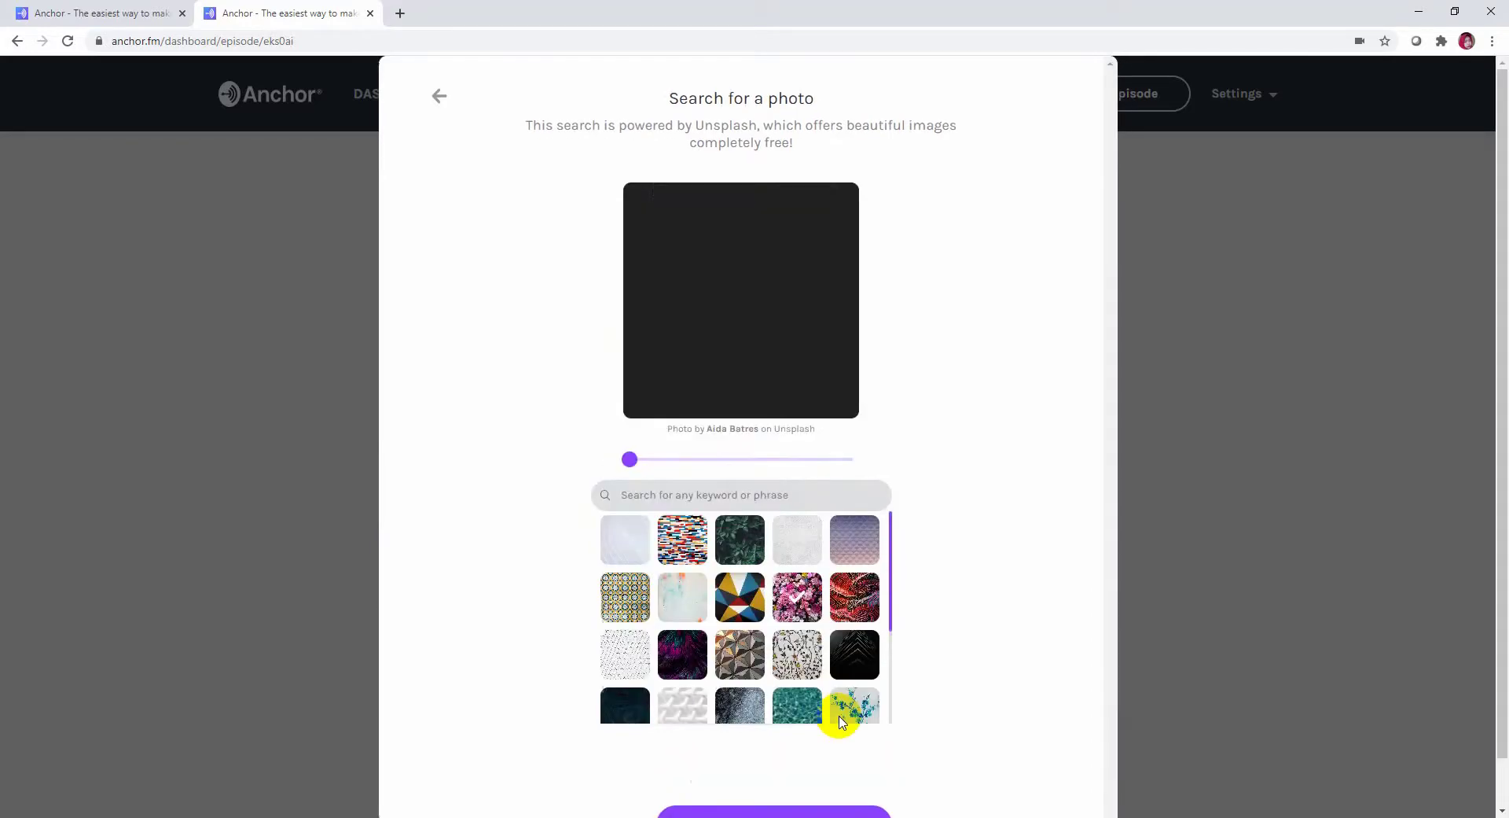
{"action": "left_click", "coordinate": [846, 809]}
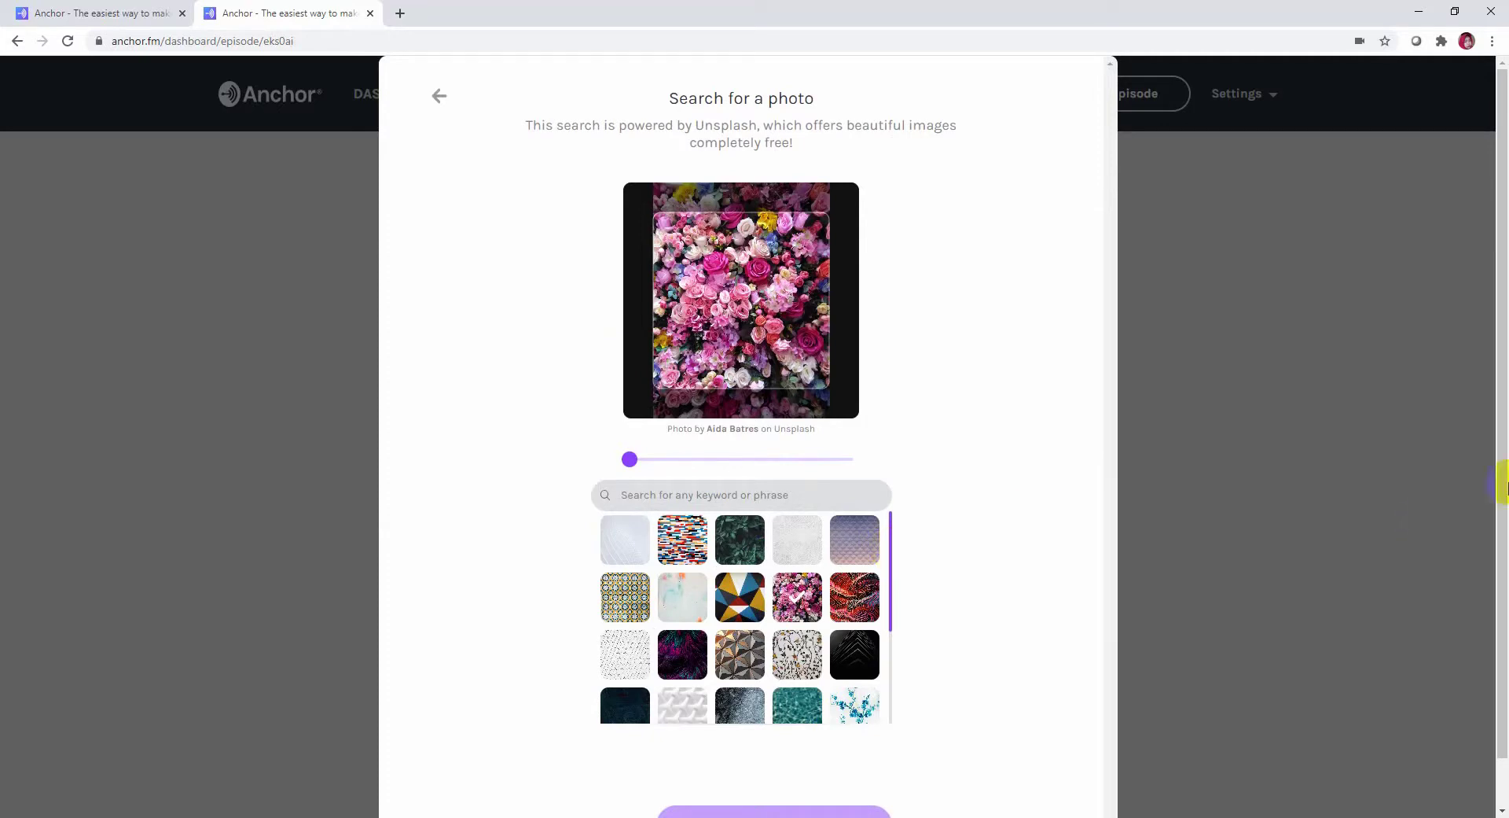
{"action": "scroll", "coordinate": [1502, 471], "scroll_direction": "down", "scroll_amount": 1}
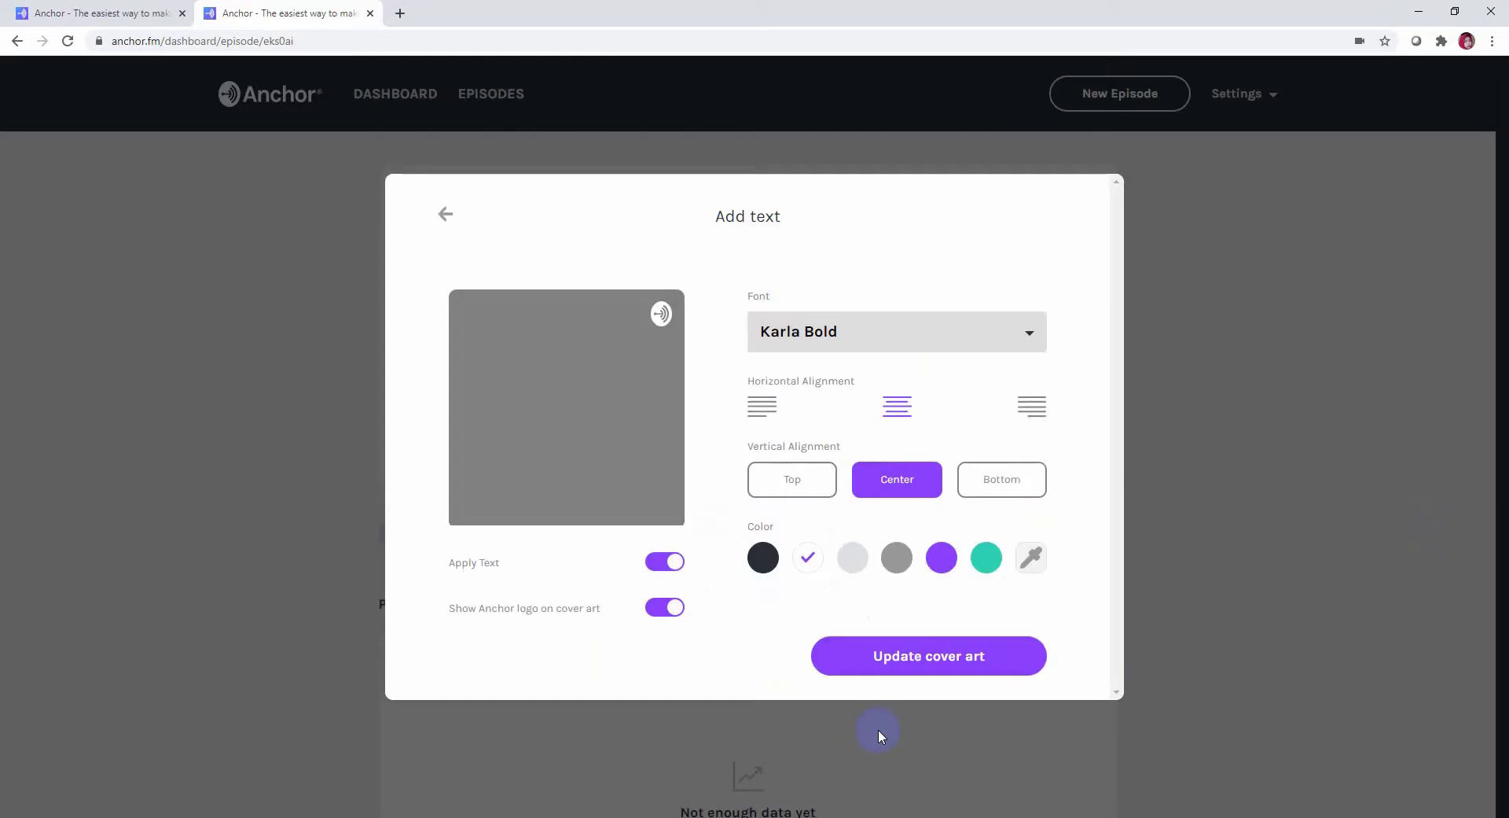
Step: Update the cover art with its title text vertically aligned to Bottom, and submit the podcast for automatic distribution to all major listening platforms
{"action": "left_click", "coordinate": [899, 658]}
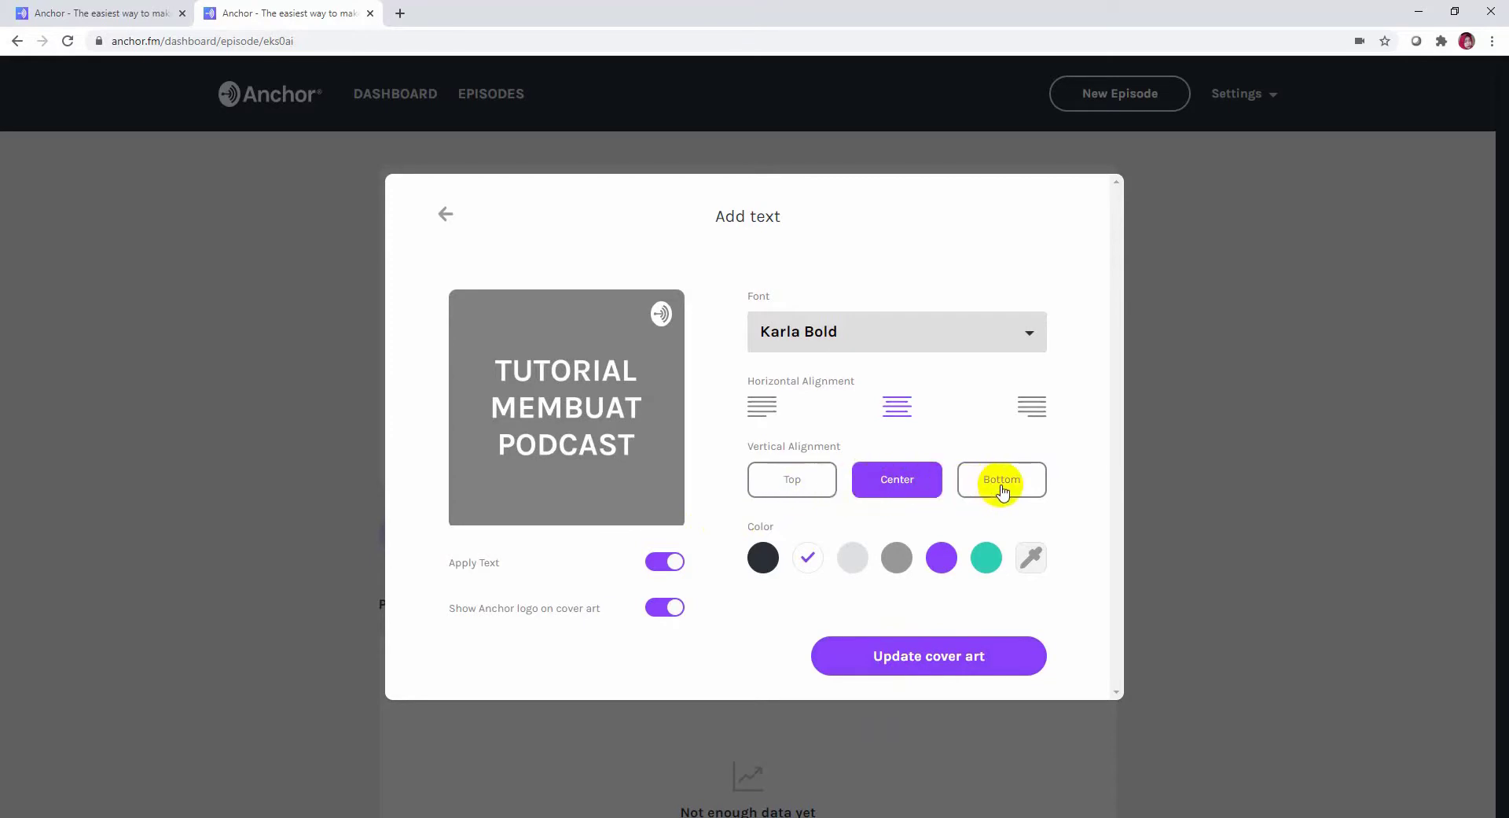
{"action": "left_click", "coordinate": [763, 489]}
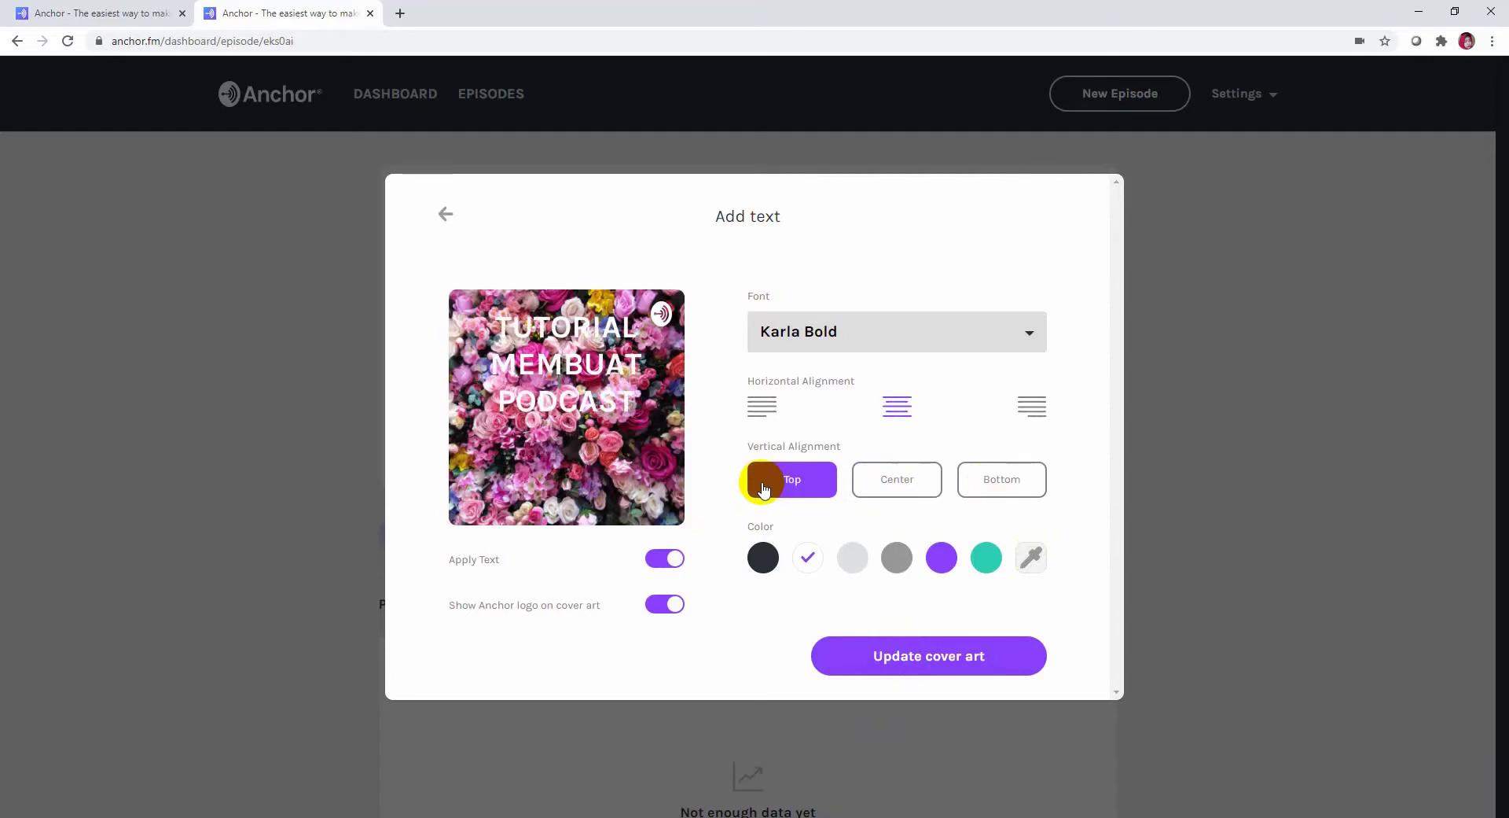
{"action": "left_click", "coordinate": [996, 486]}
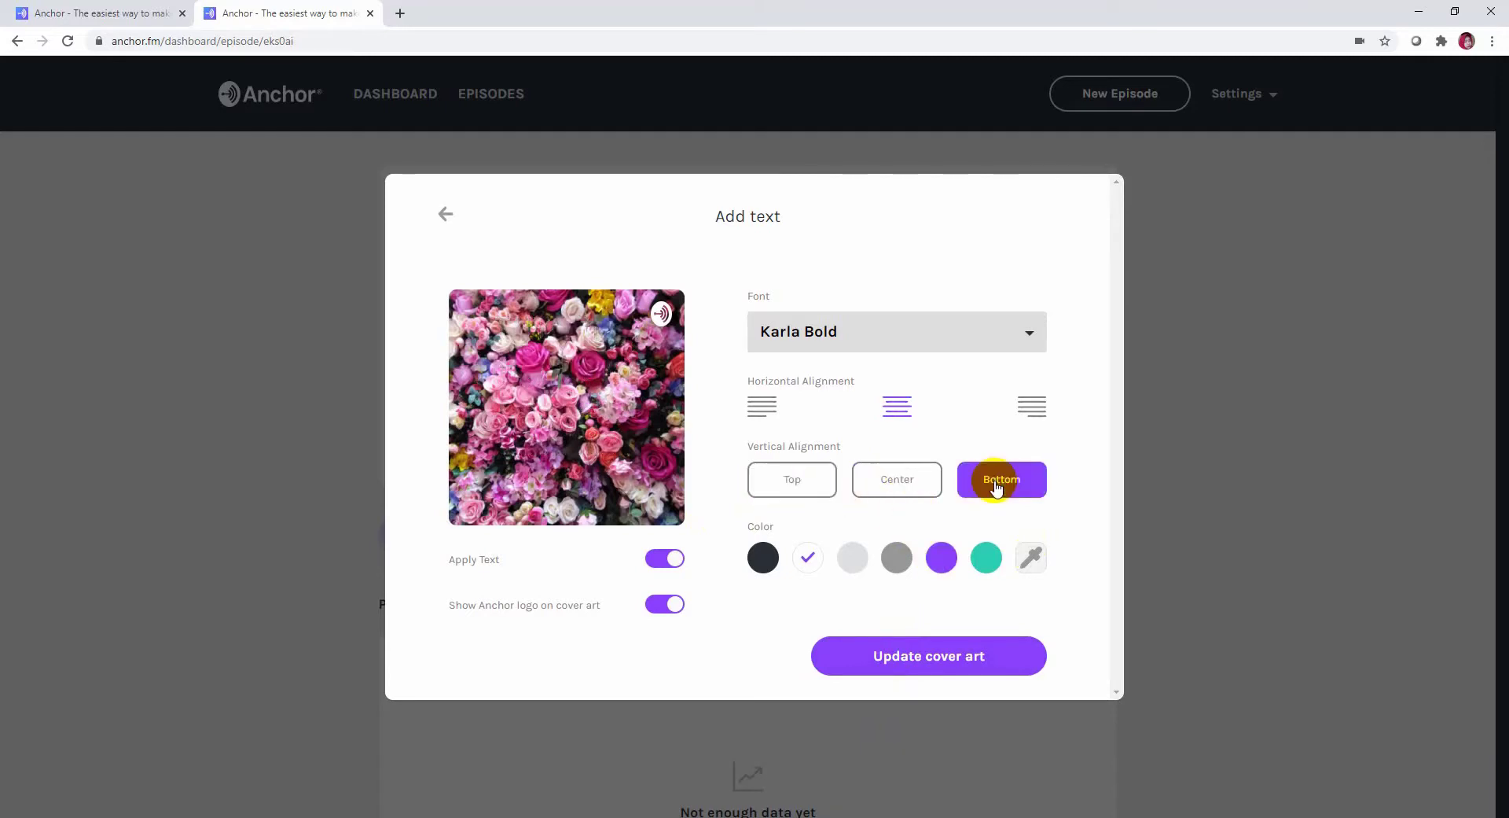
{"action": "left_click", "coordinate": [974, 656]}
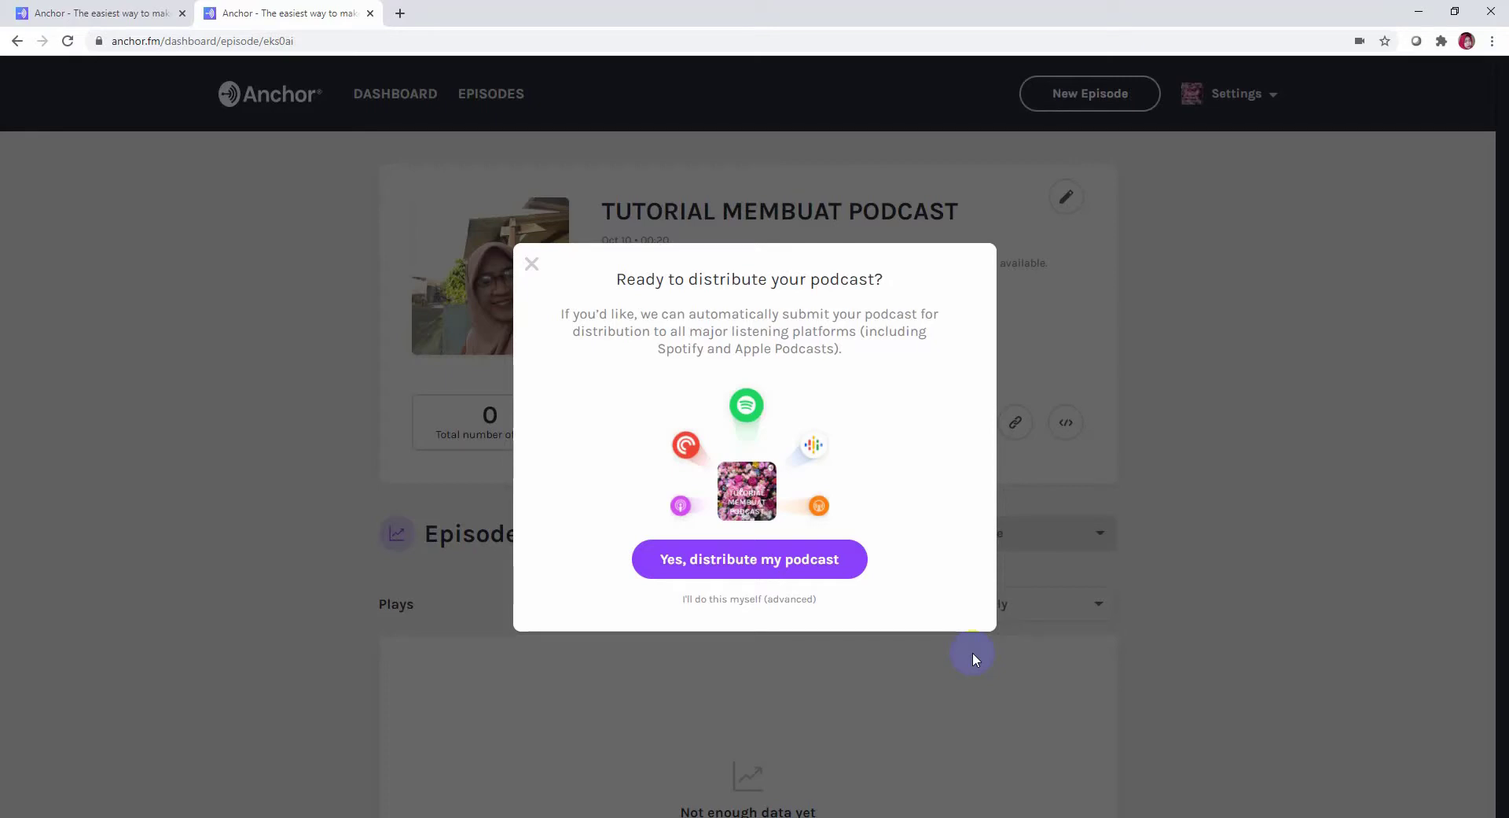
{"action": "left_click", "coordinate": [792, 573]}
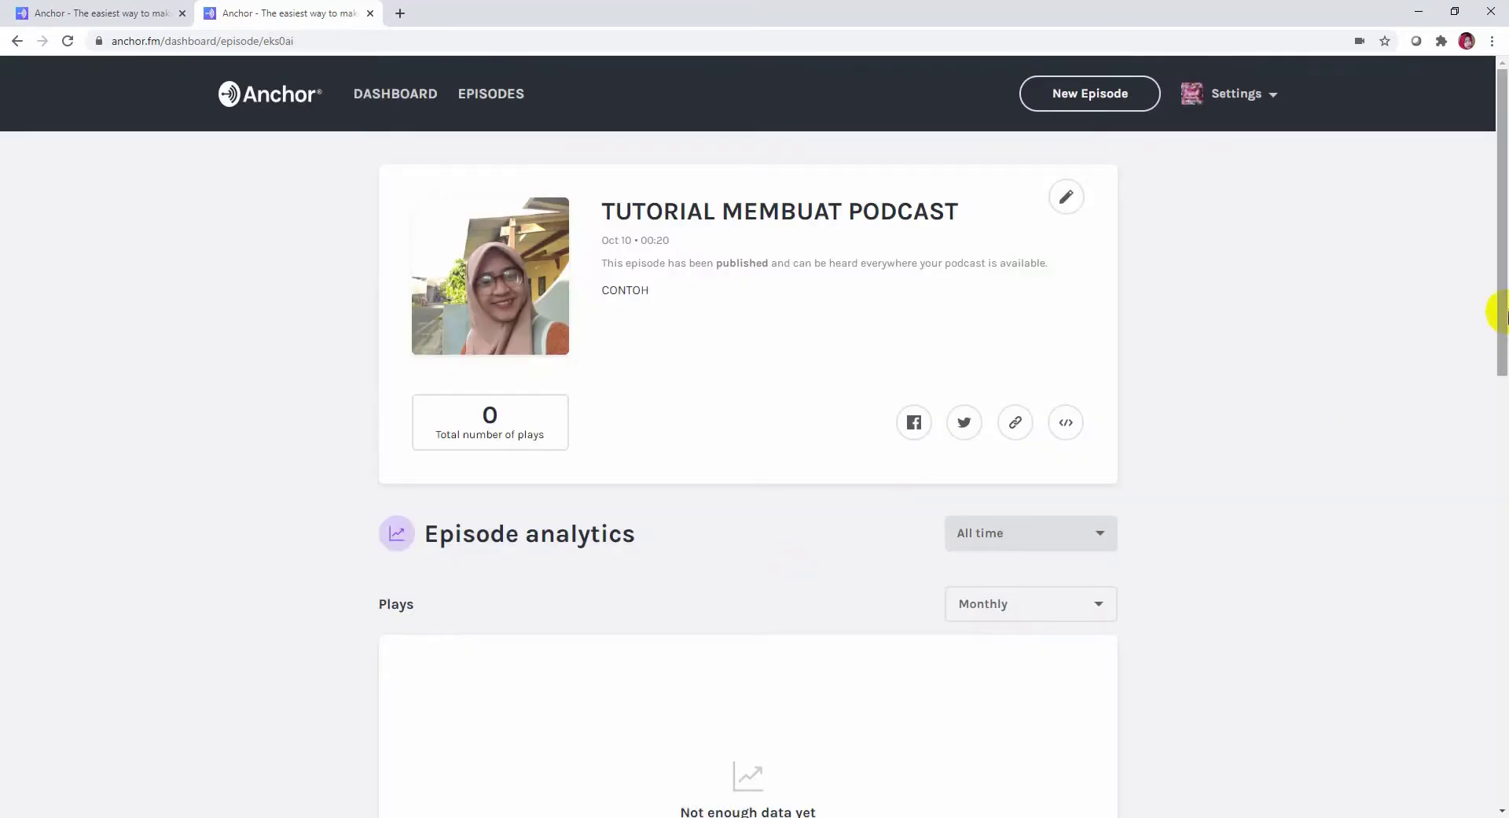
Step: Go to the podcast dashboard and open the podcast's settings for editing
{"action": "mouse_move", "coordinate": [1499, 313]}
{"action": "left_mouse_down"}
{"action": "mouse_move", "coordinate": [1502, 511]}
{"action": "mouse_move", "coordinate": [1501, 290]}
{"action": "left_mouse_up"}
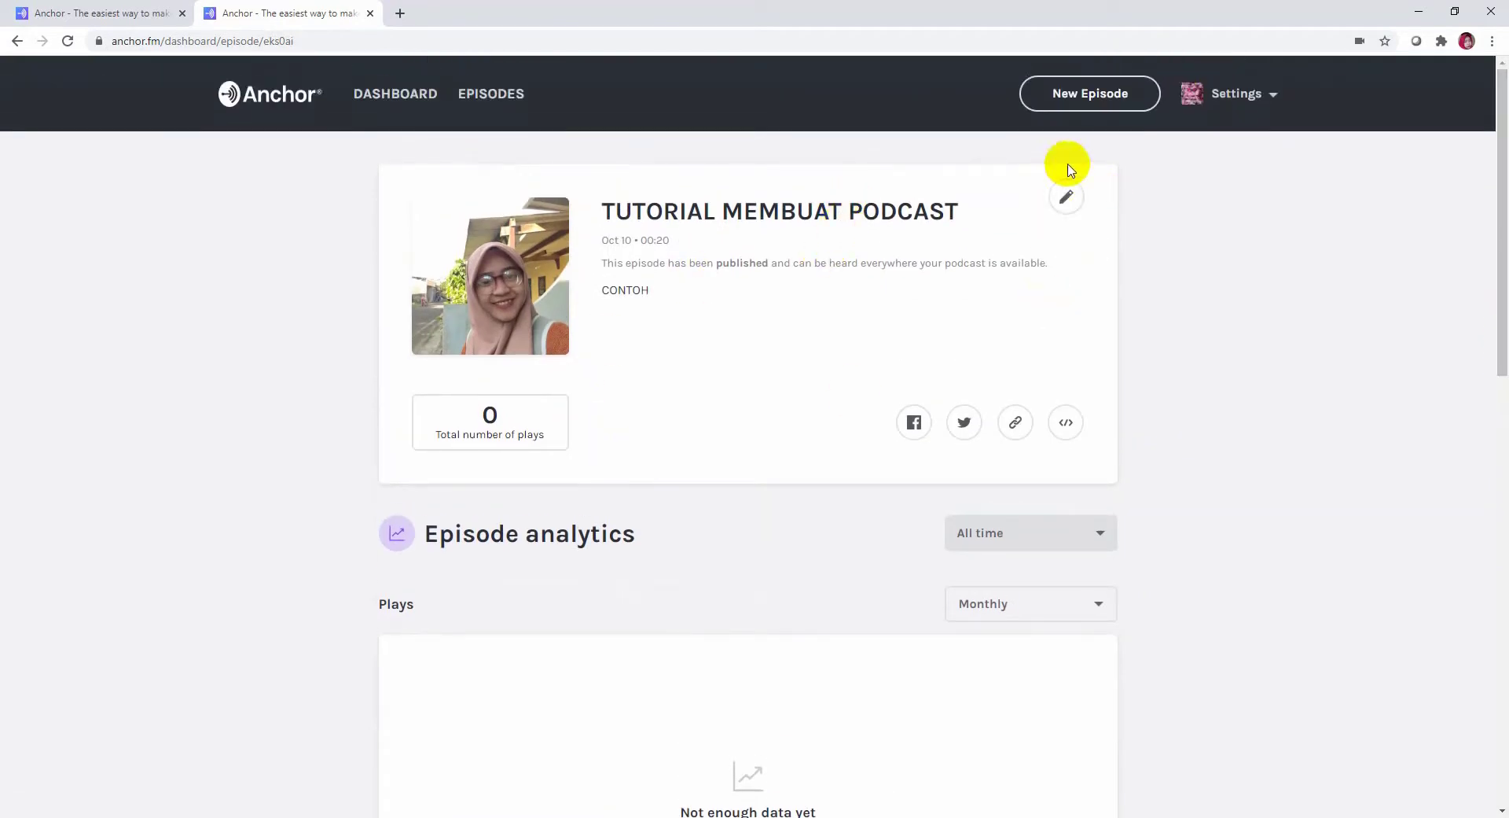
{"action": "left_click", "coordinate": [434, 98]}
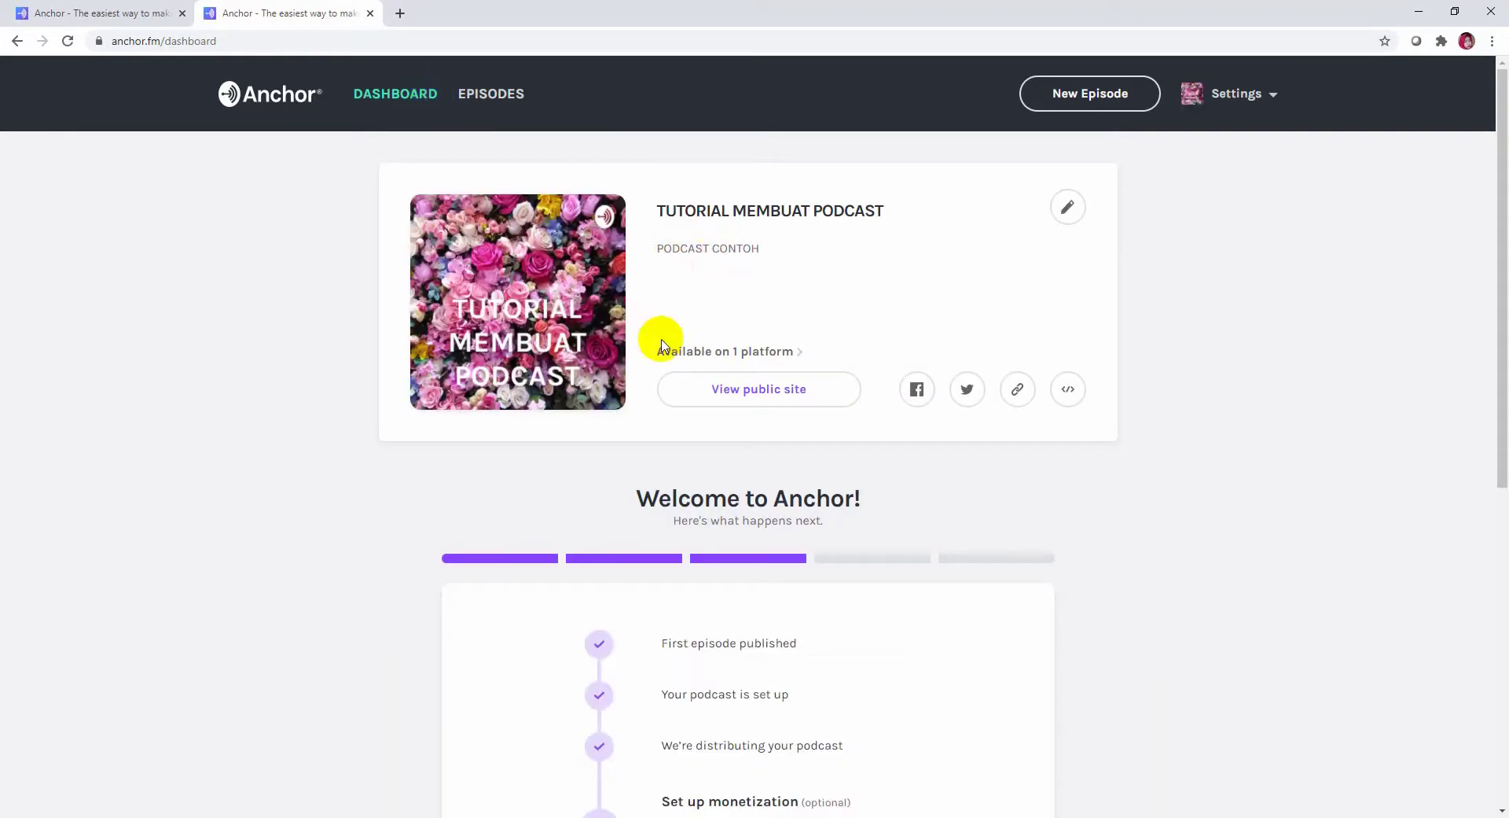
{"action": "left_click_drag", "start_coordinate": [1502, 259], "coordinate": [1496, 309]}
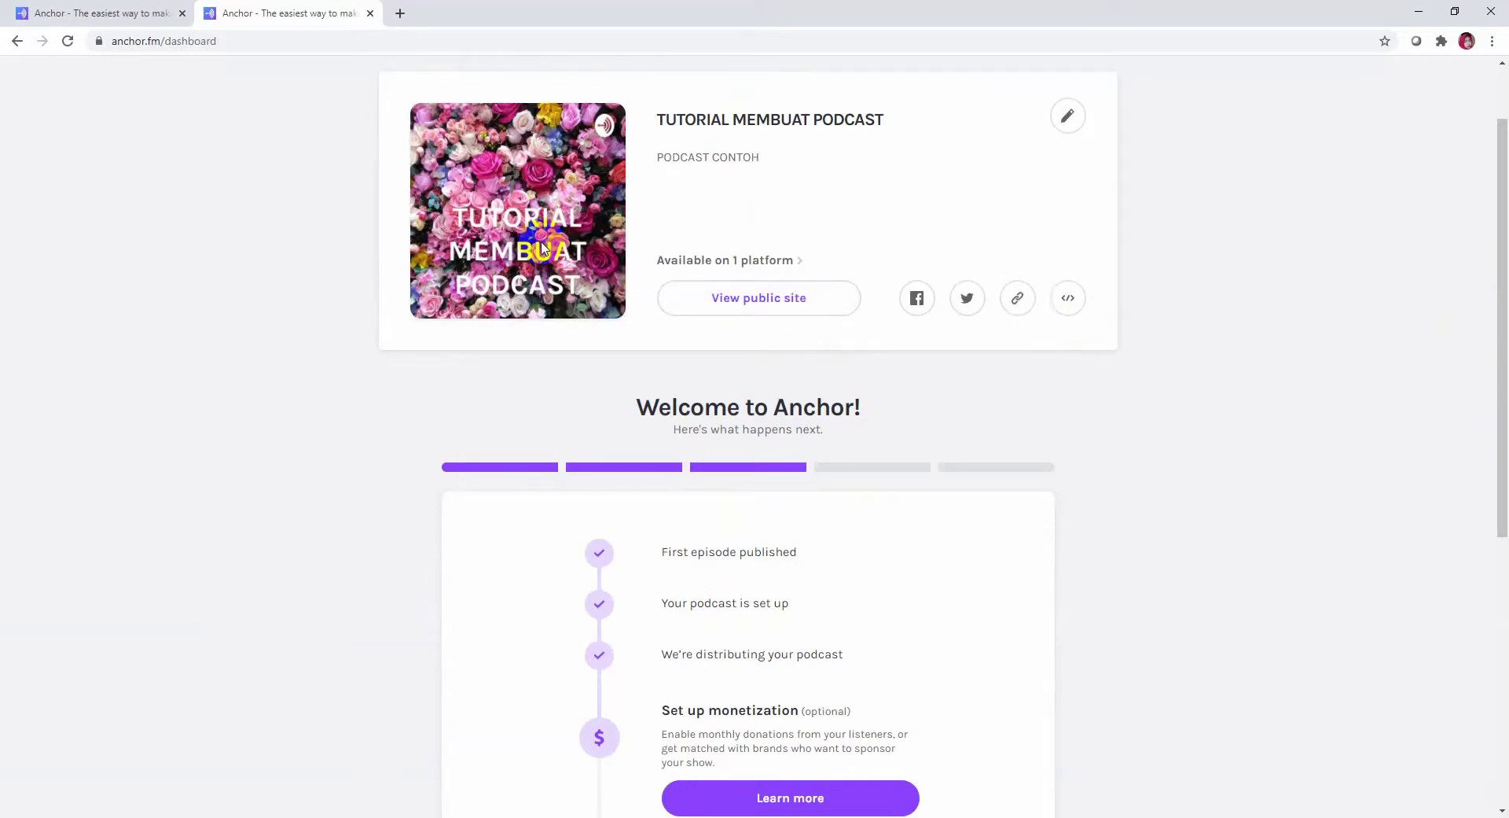
{"action": "left_click", "coordinate": [1069, 116]}
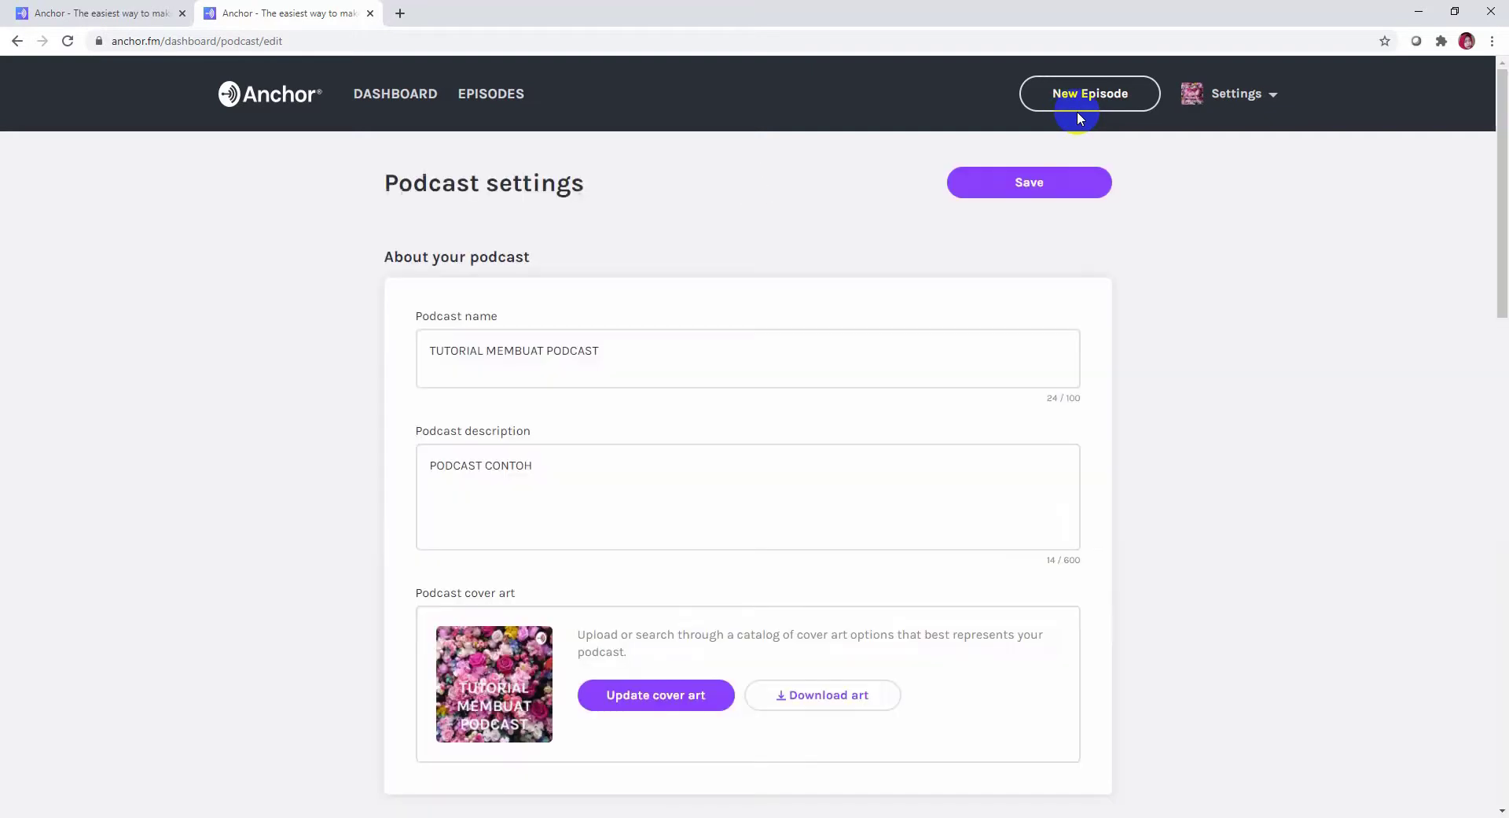
Step: Replace the podcast's overlong custom URL with TIKATIKA in the podcast settings
{"action": "left_click", "coordinate": [1048, 185]}
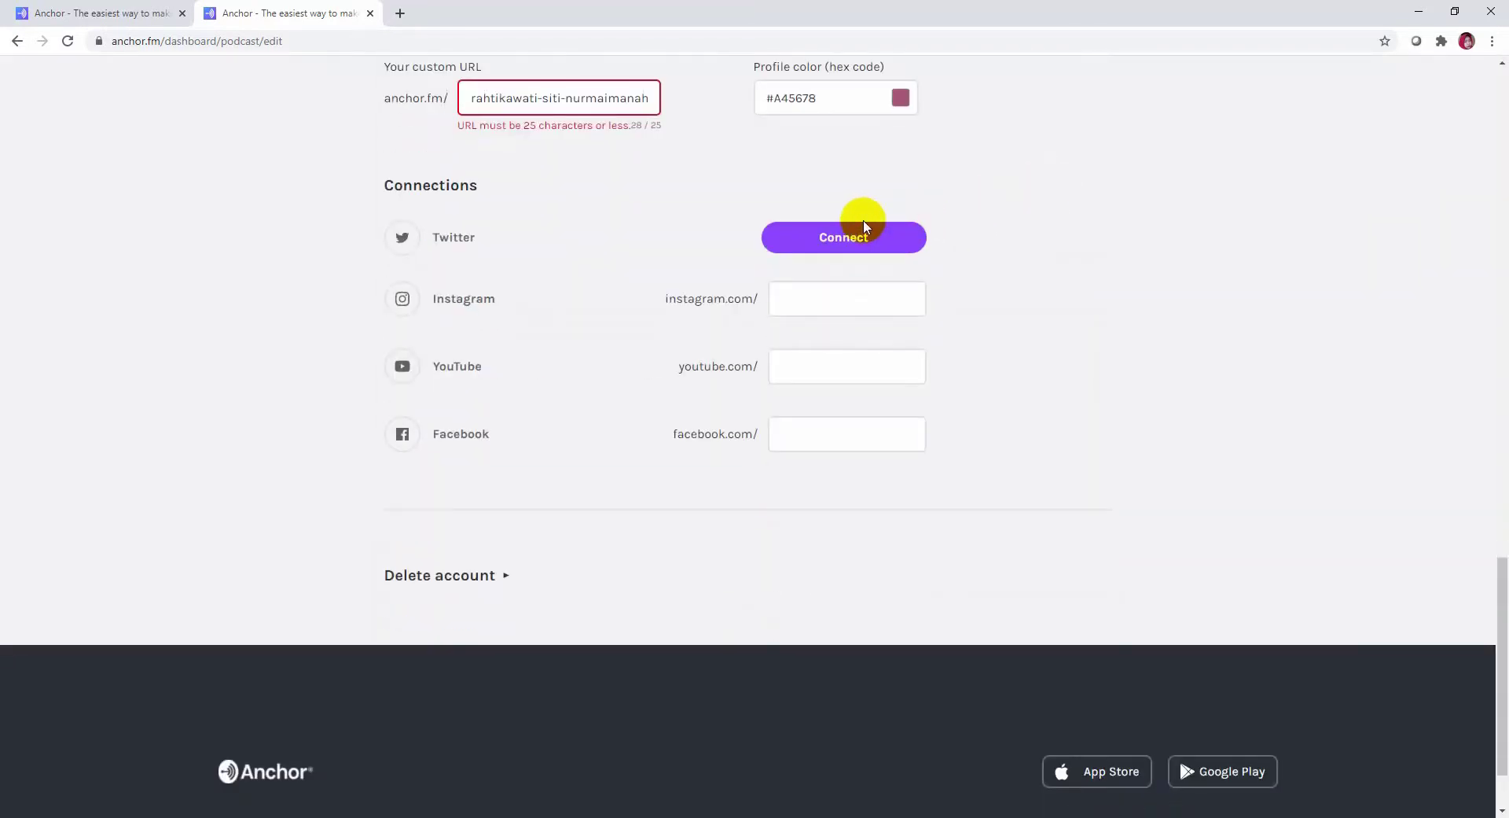
{"action": "left_click", "coordinate": [470, 98]}
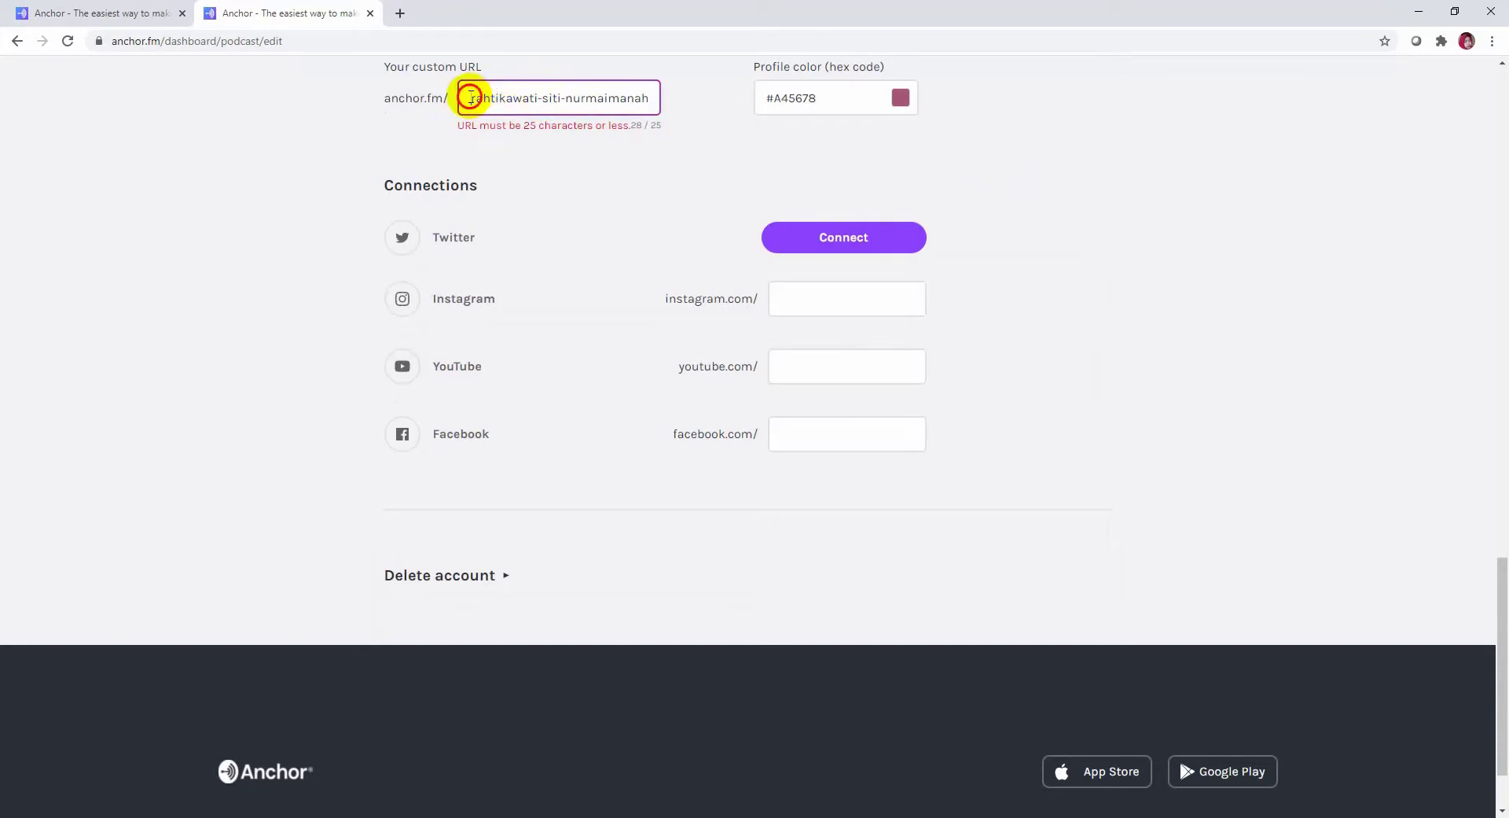
{"action": "left_click_drag", "start_coordinate": [471, 97], "coordinate": [843, 113]}
{"action": "type", "text": "TIKATIKA"}
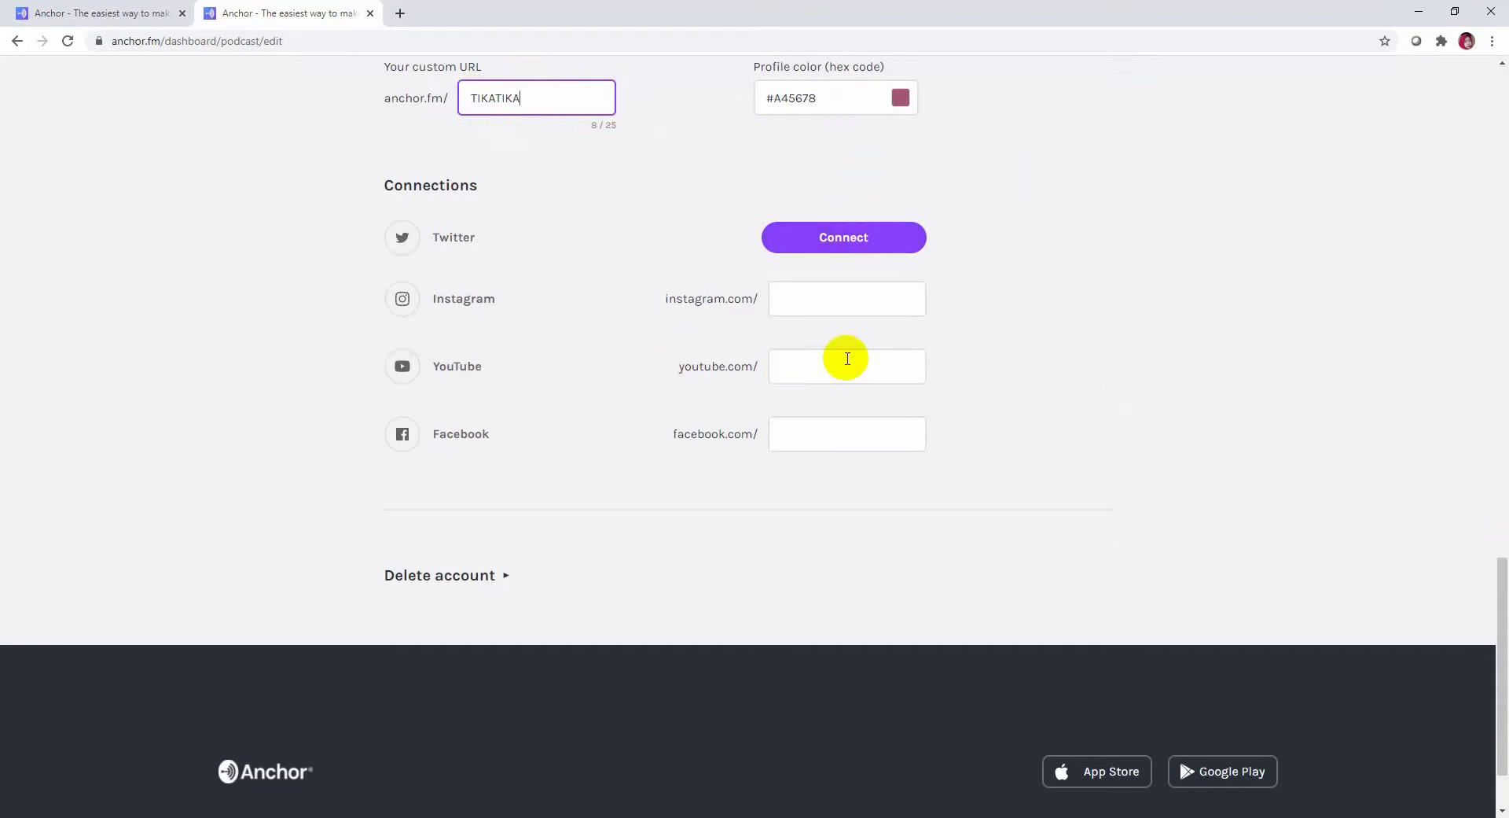
Step: Expand the account deletion information below the social connections, and save the podcast settings
{"action": "mouse_move", "coordinate": [1499, 629]}
{"action": "left_mouse_down"}
{"action": "mouse_move", "coordinate": [1502, 346]}
{"action": "mouse_move", "coordinate": [1501, 617]}
{"action": "left_mouse_up"}
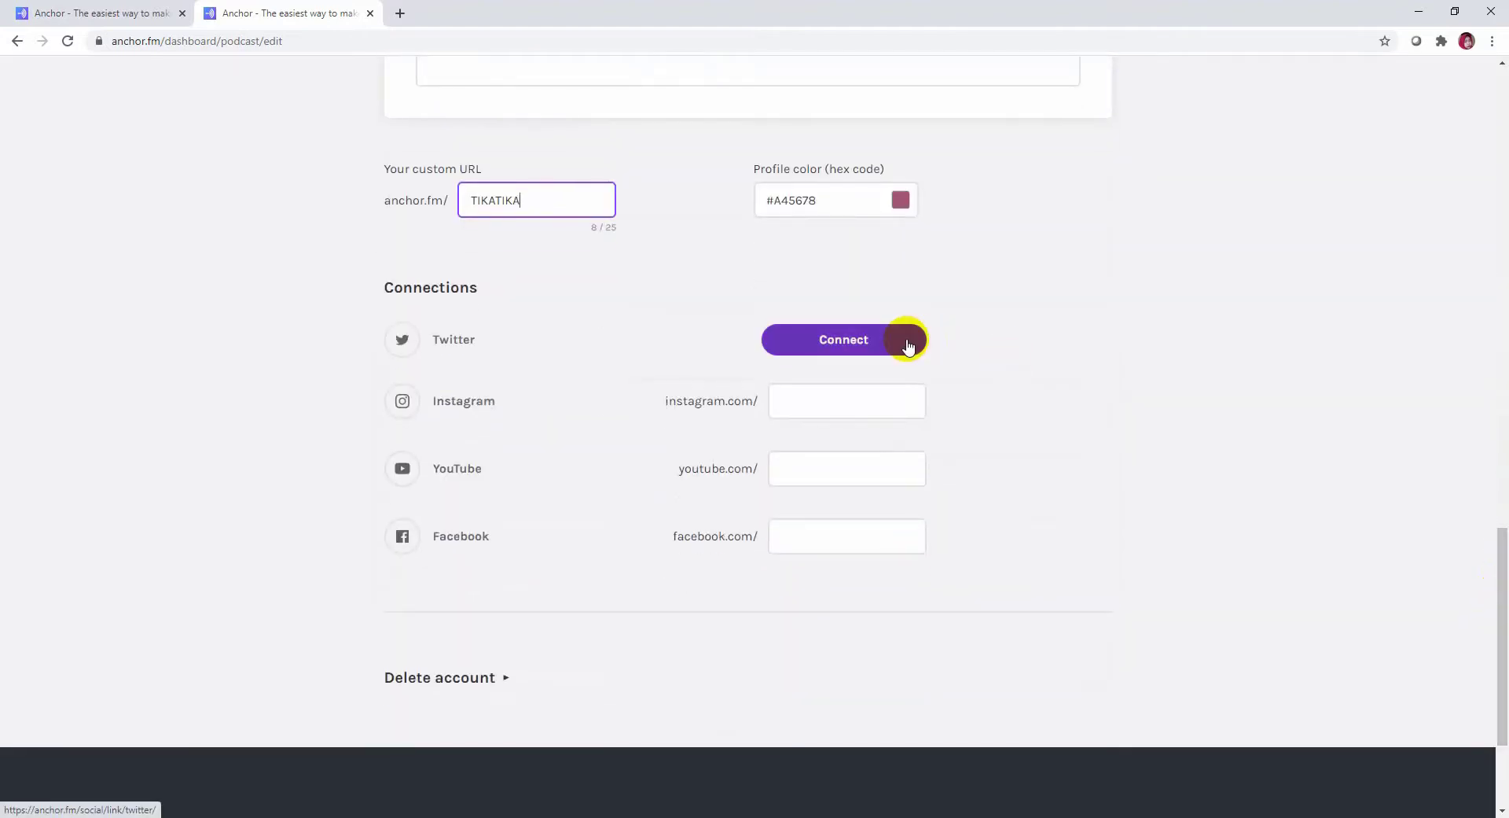
{"action": "left_click", "coordinate": [881, 401]}
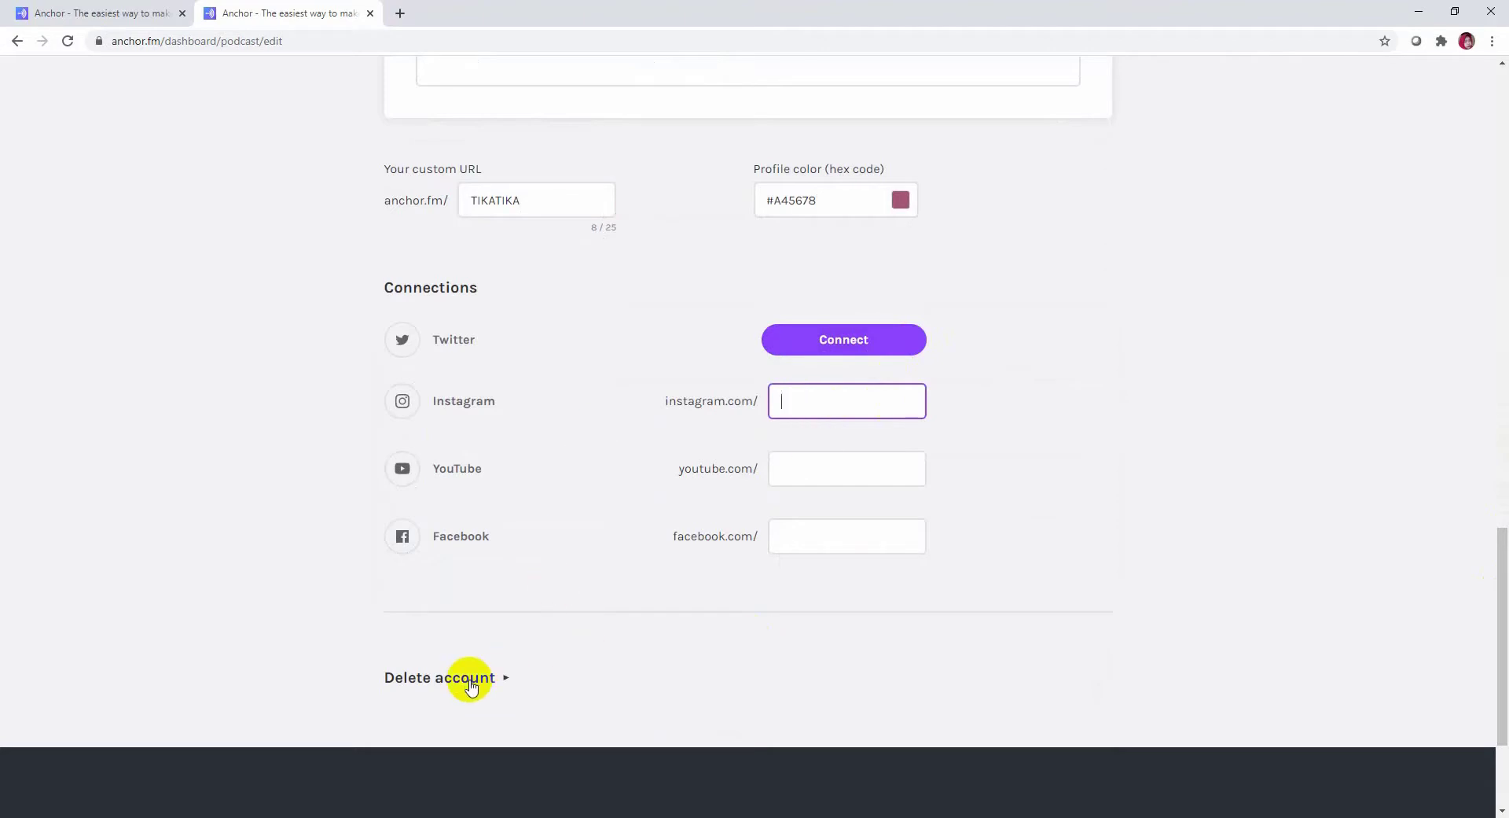
{"action": "left_click", "coordinate": [506, 681]}
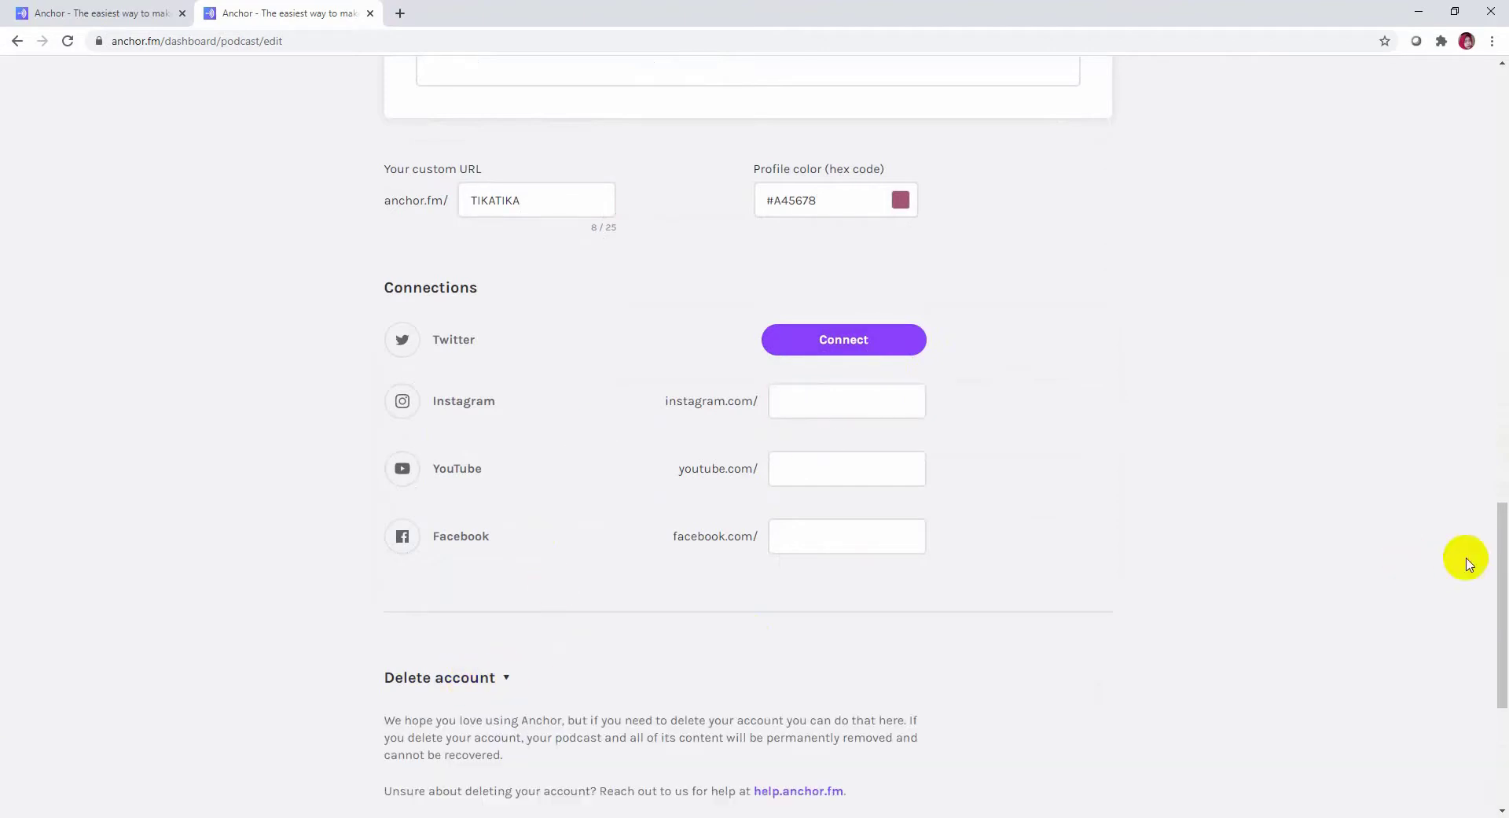
{"action": "left_click_drag", "start_coordinate": [1502, 566], "coordinate": [1497, 511]}
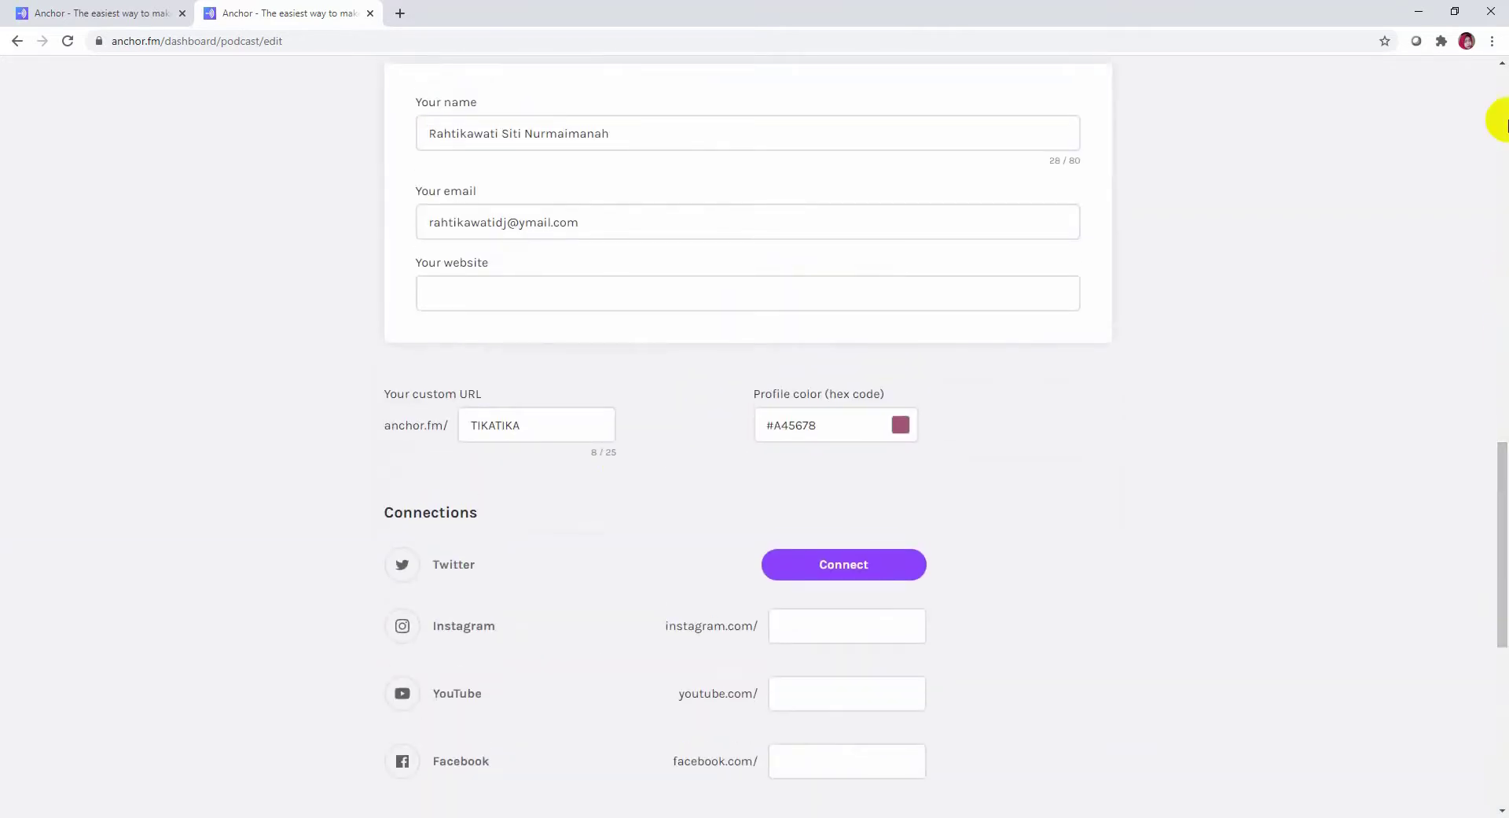
{"action": "left_click_drag", "start_coordinate": [1497, 460], "coordinate": [1504, 69]}
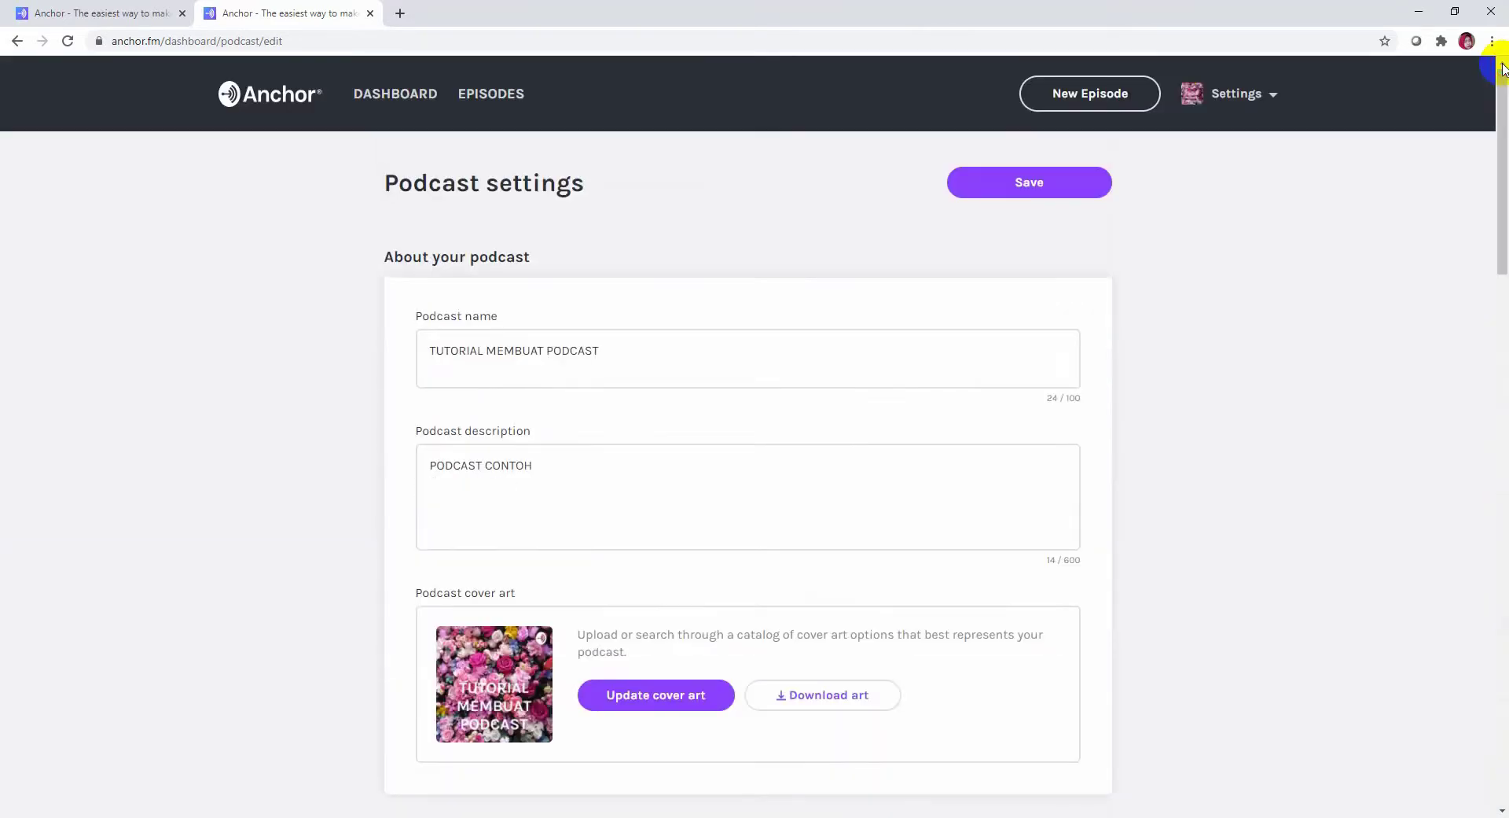
{"action": "left_click", "coordinate": [1065, 182]}
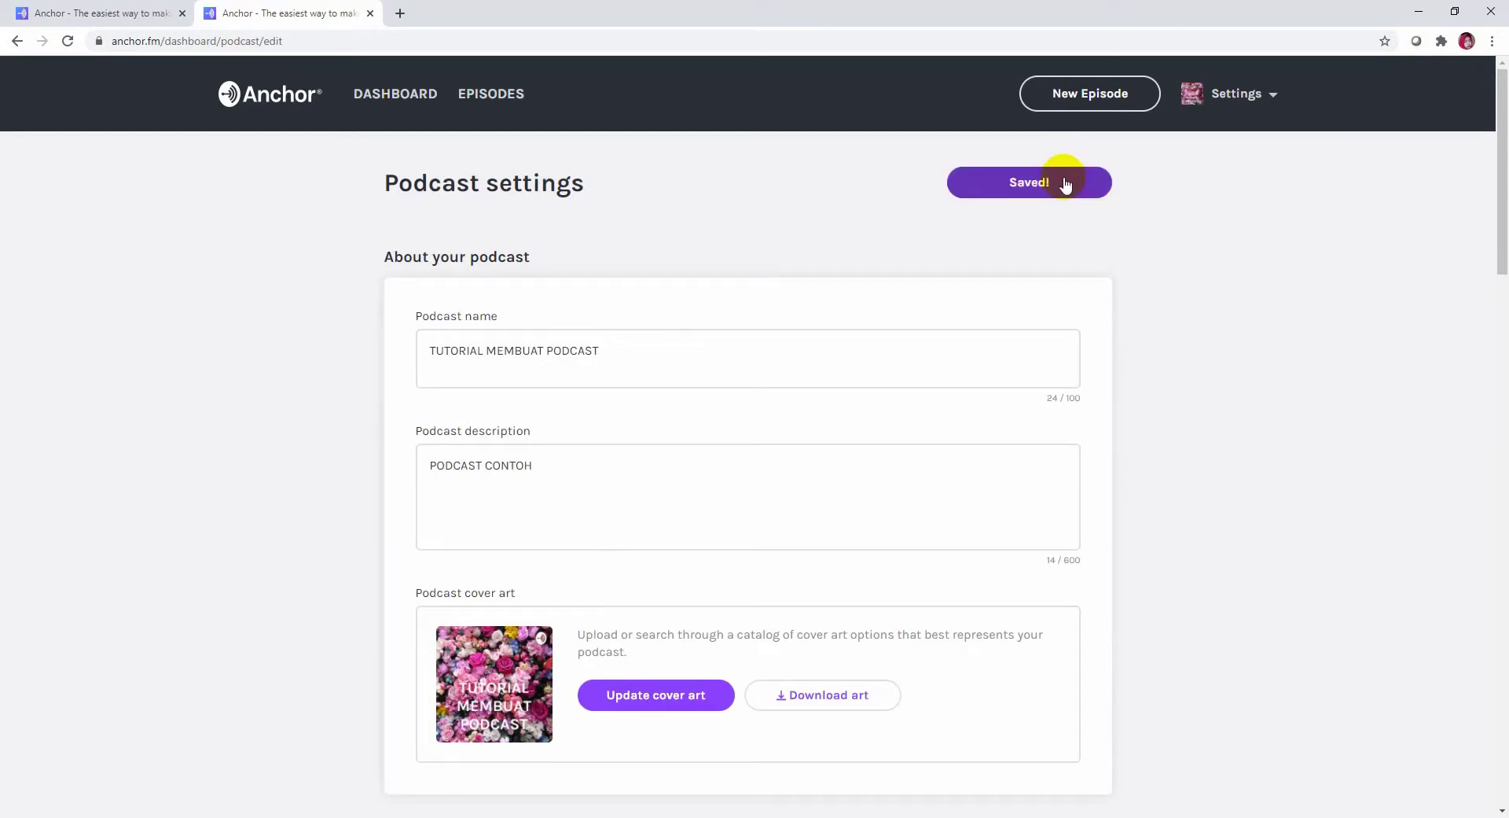
Step: Open the TUTORIAL MEMBUAT PODCAST episode from the episodes list and copy its share link
{"action": "left_click", "coordinate": [479, 95]}
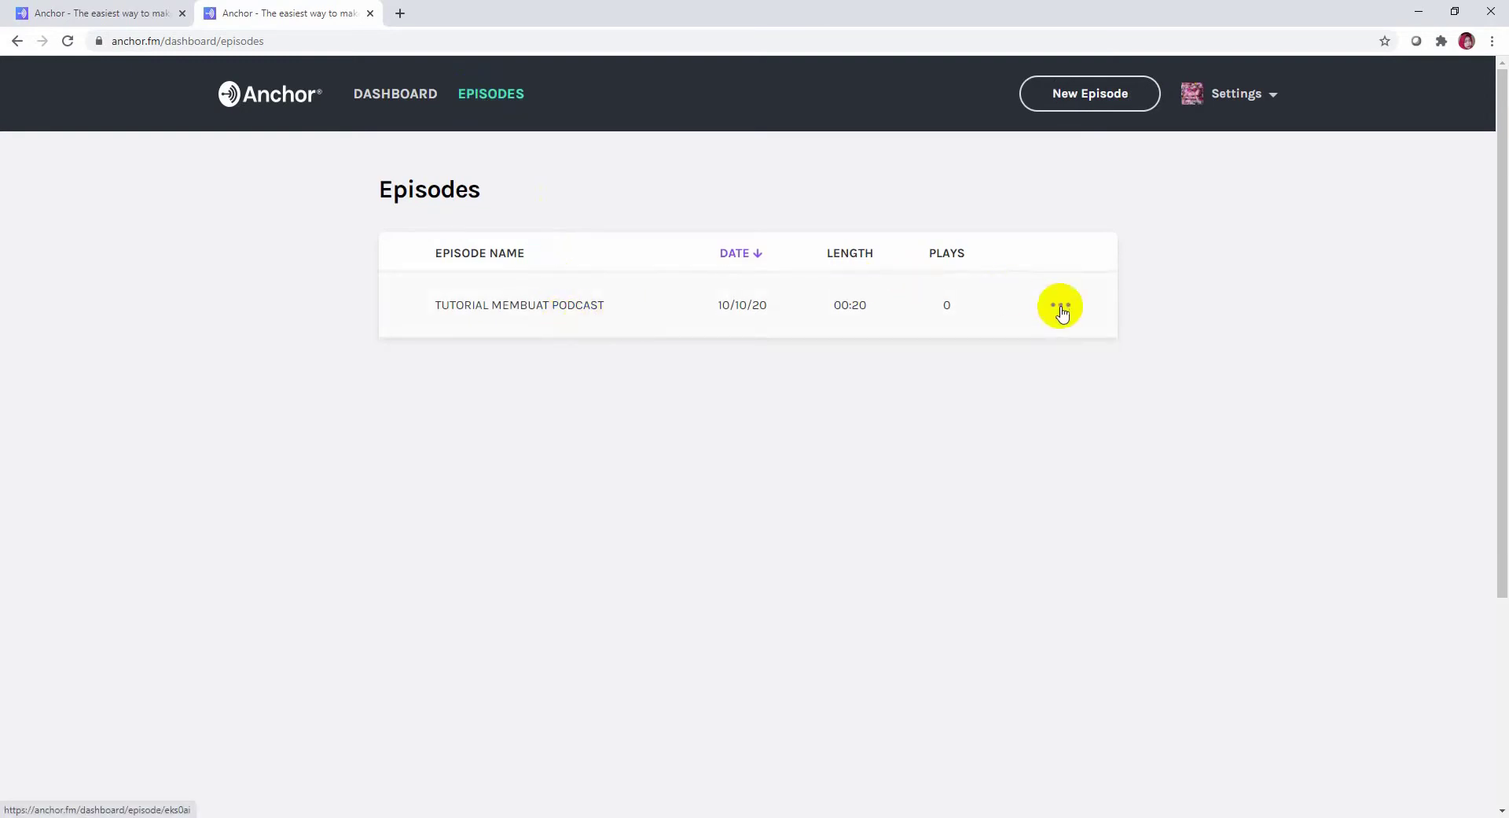
{"action": "left_click", "coordinate": [591, 314]}
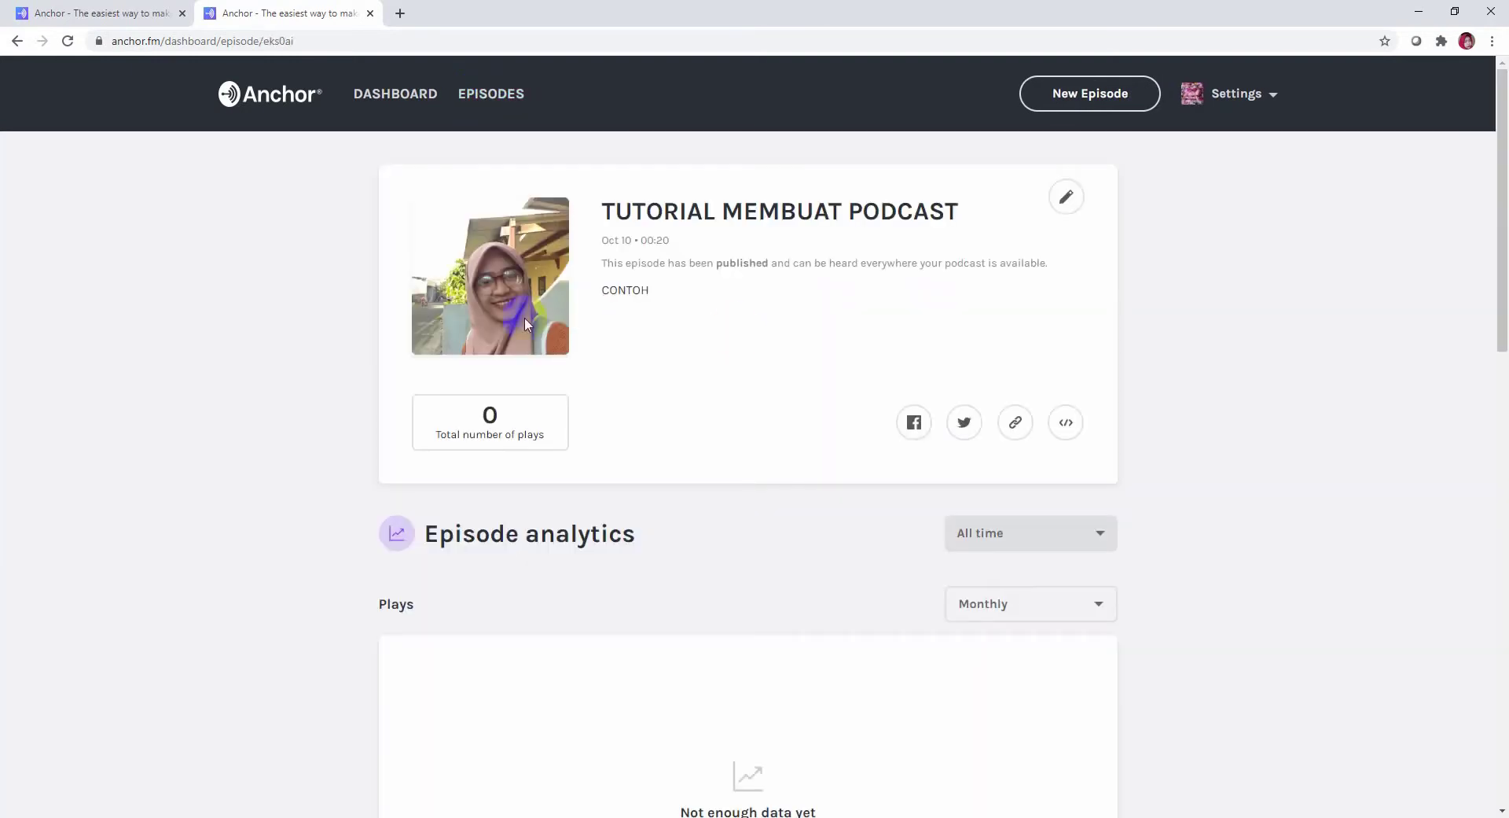
{"action": "left_click", "coordinate": [484, 429]}
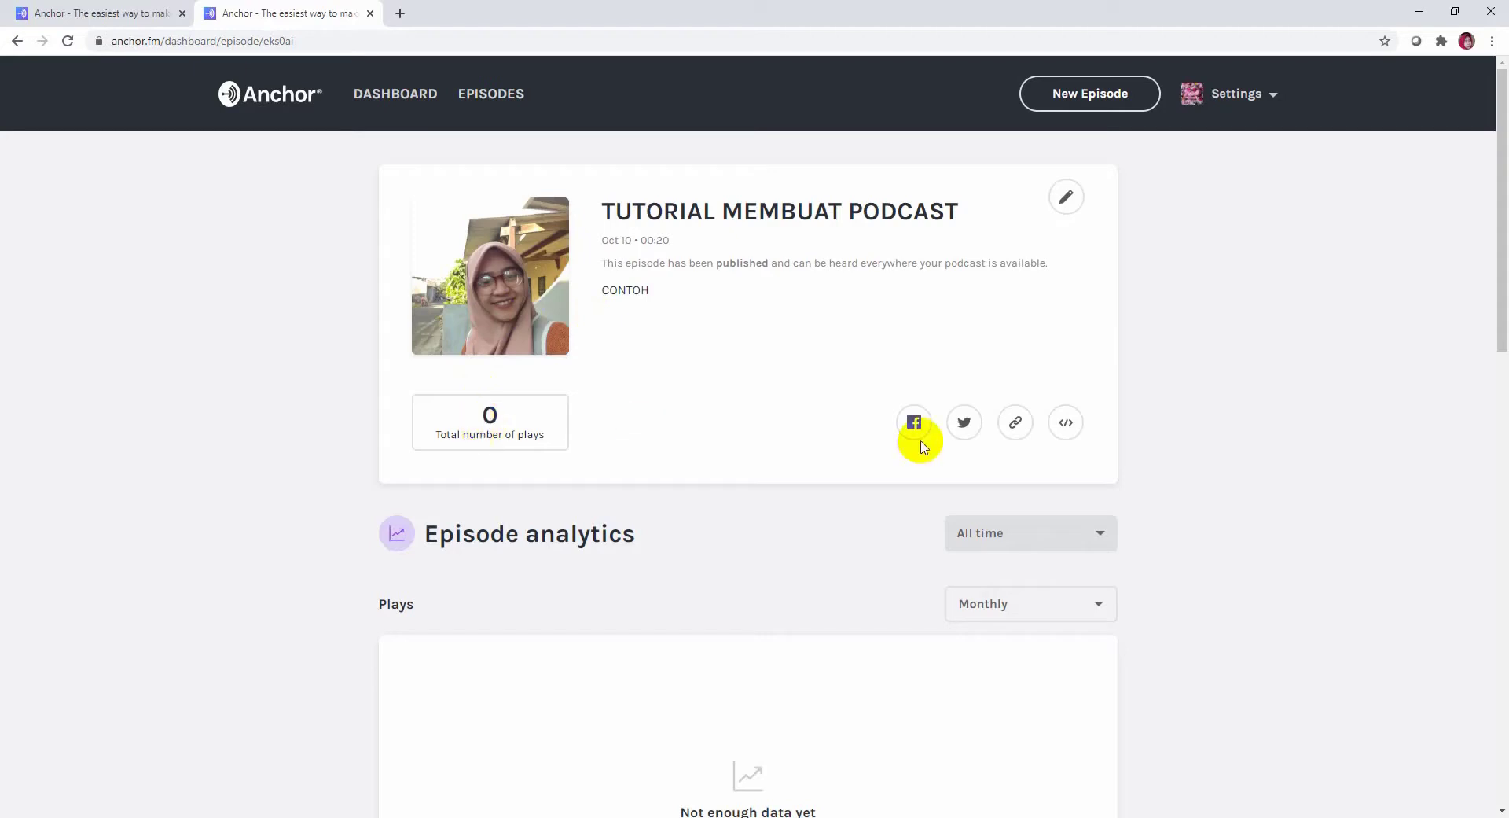
{"action": "left_click", "coordinate": [1015, 432]}
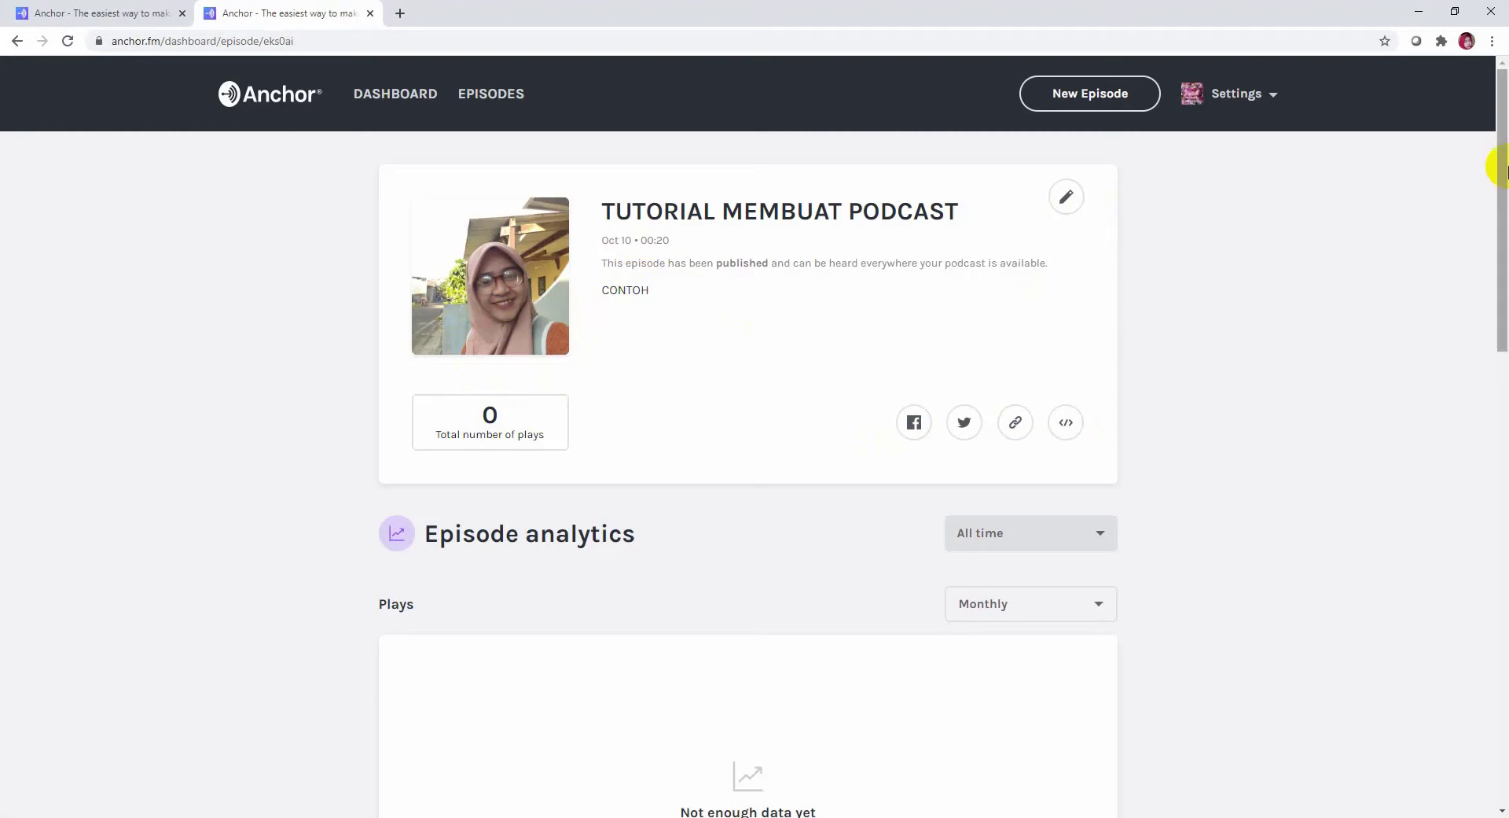
{"action": "left_click_drag", "start_coordinate": [1504, 168], "coordinate": [1504, 98]}
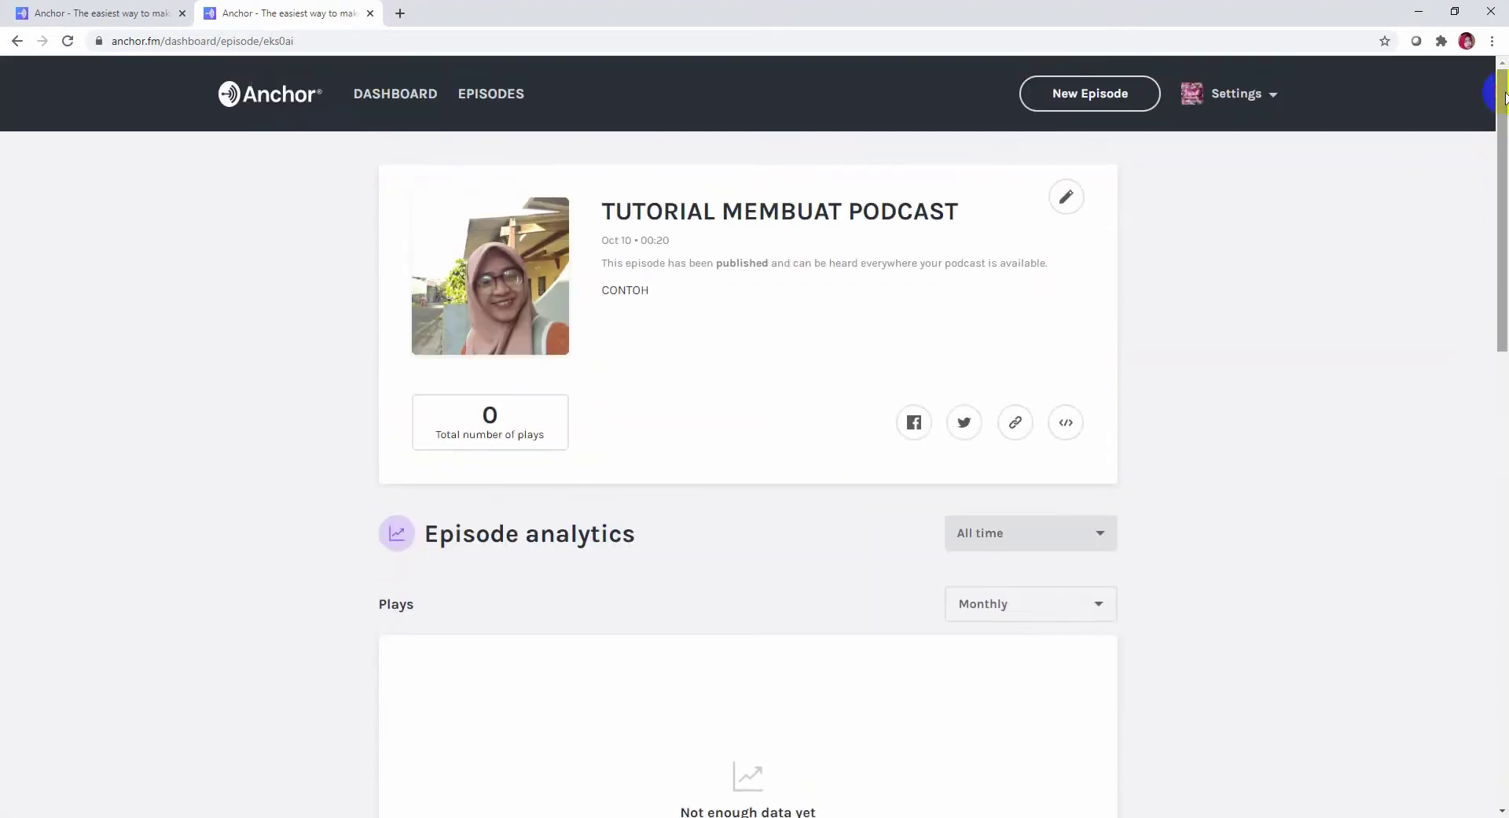
Step: Load the copied episode link in a new browser tab to show its public page
{"action": "left_click", "coordinate": [400, 15]}
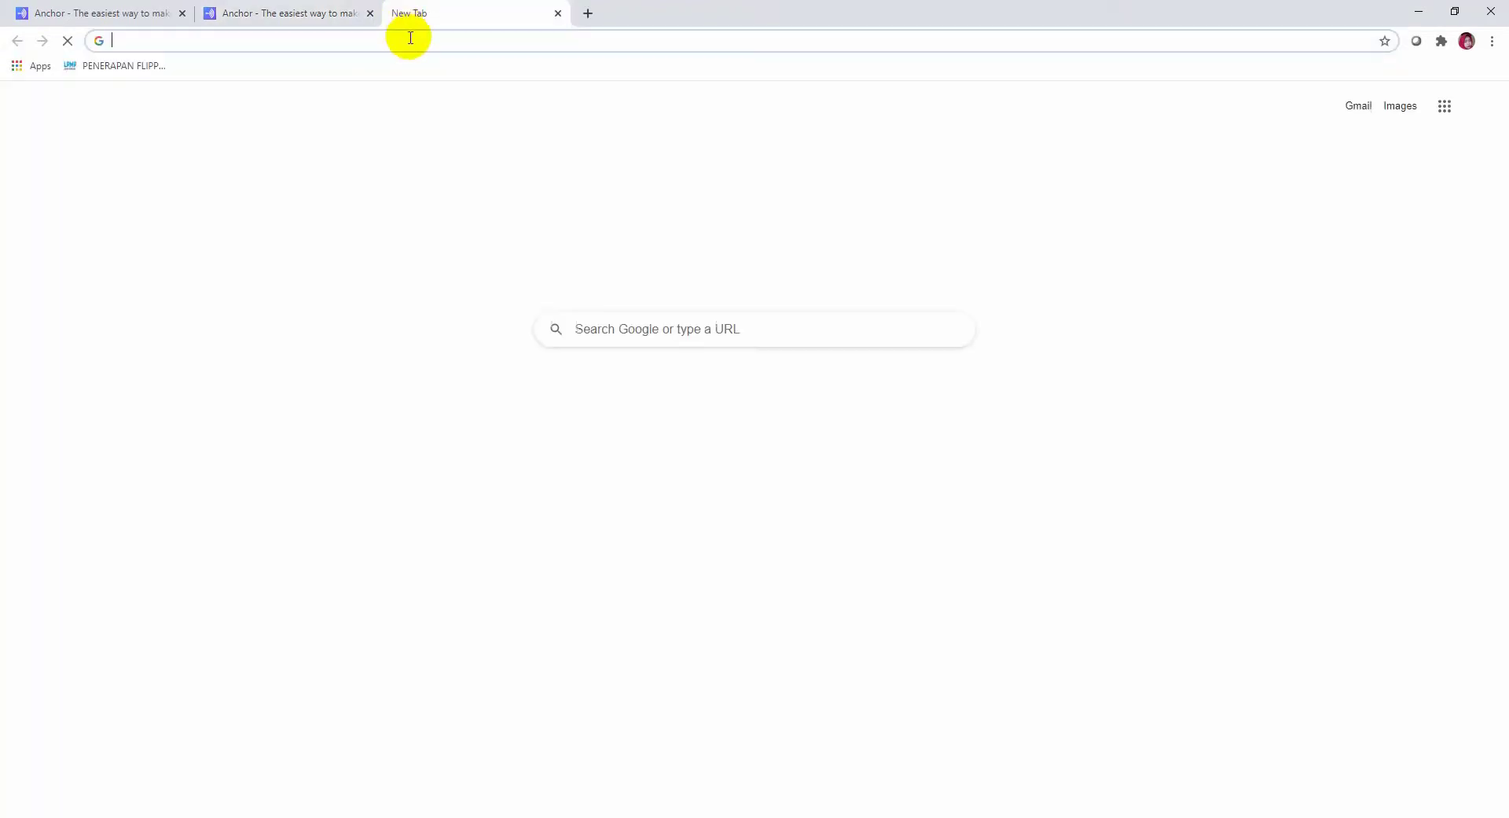
{"action": "type", "text": "https://anchor.fm/rahtikawati-siti-nurmaimanah/episodes/TUTORIAL-MEMBUAT-PODCAST-eks0ai"}
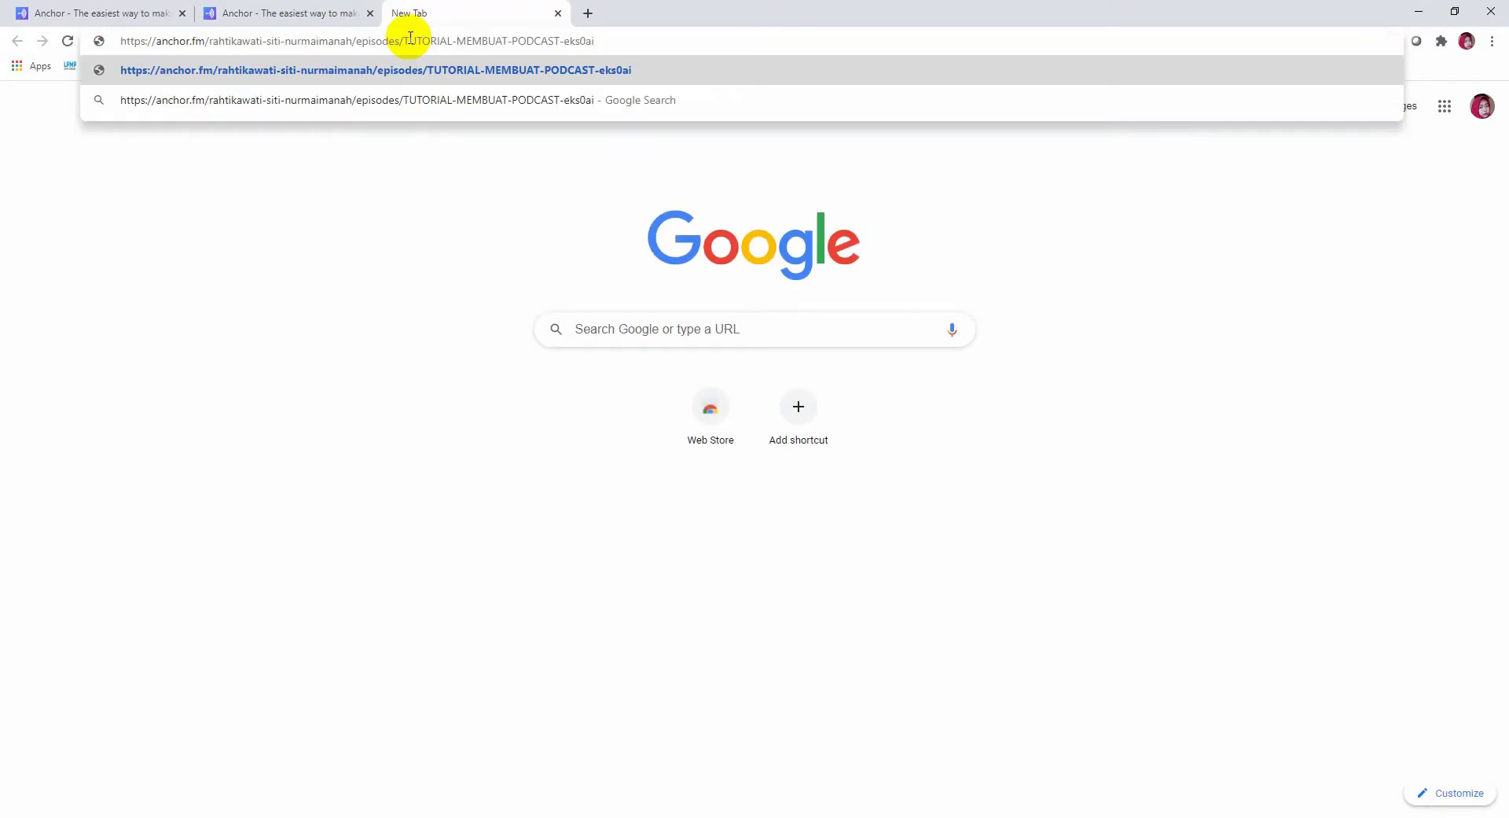
{"action": "key", "text": "Return"}
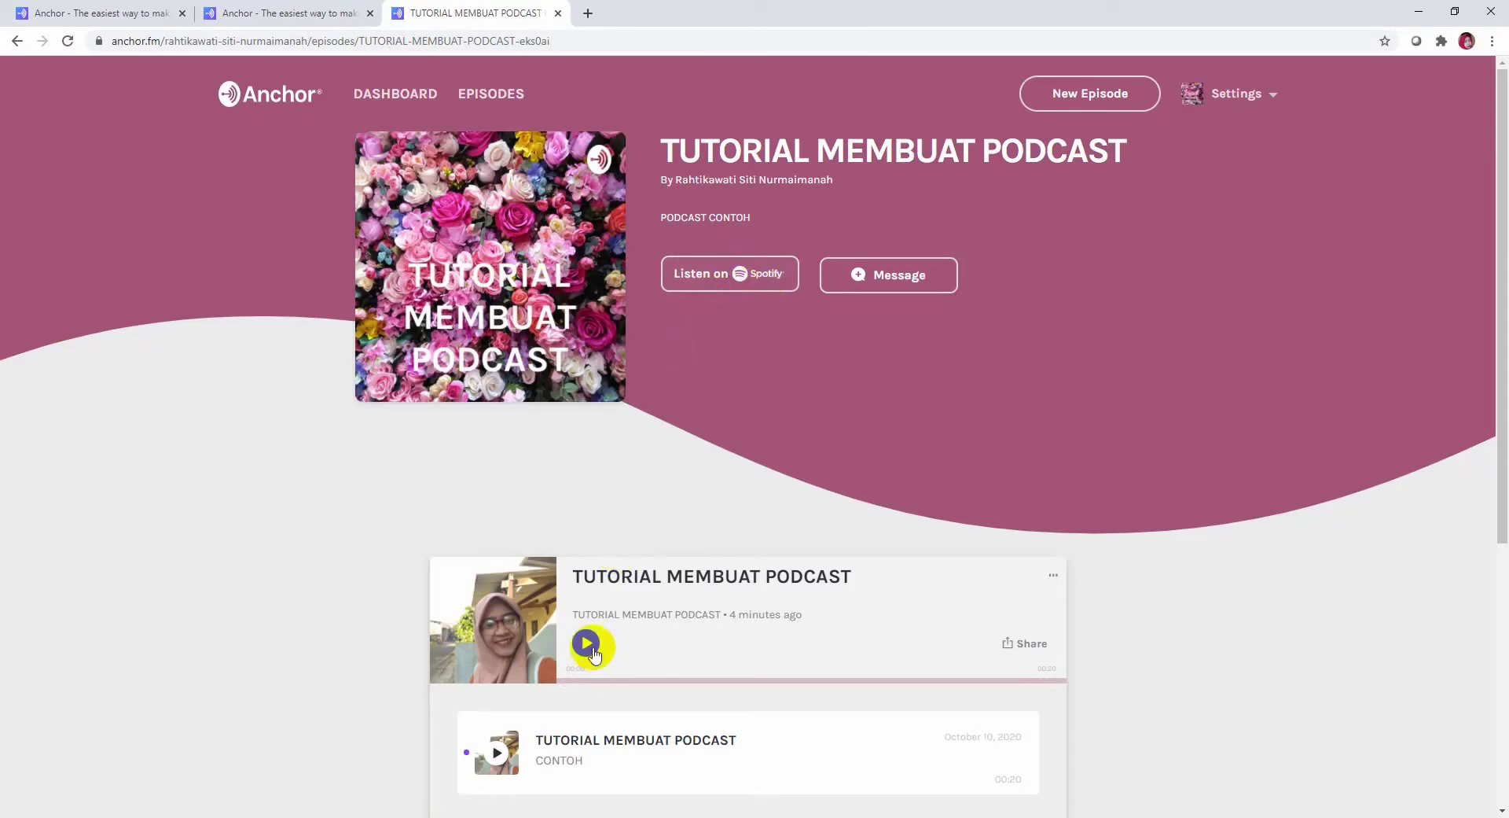
Step: View the podcast's Spotify listing and the Spotify login page, and return to the public episode page
{"action": "left_click", "coordinate": [760, 283]}
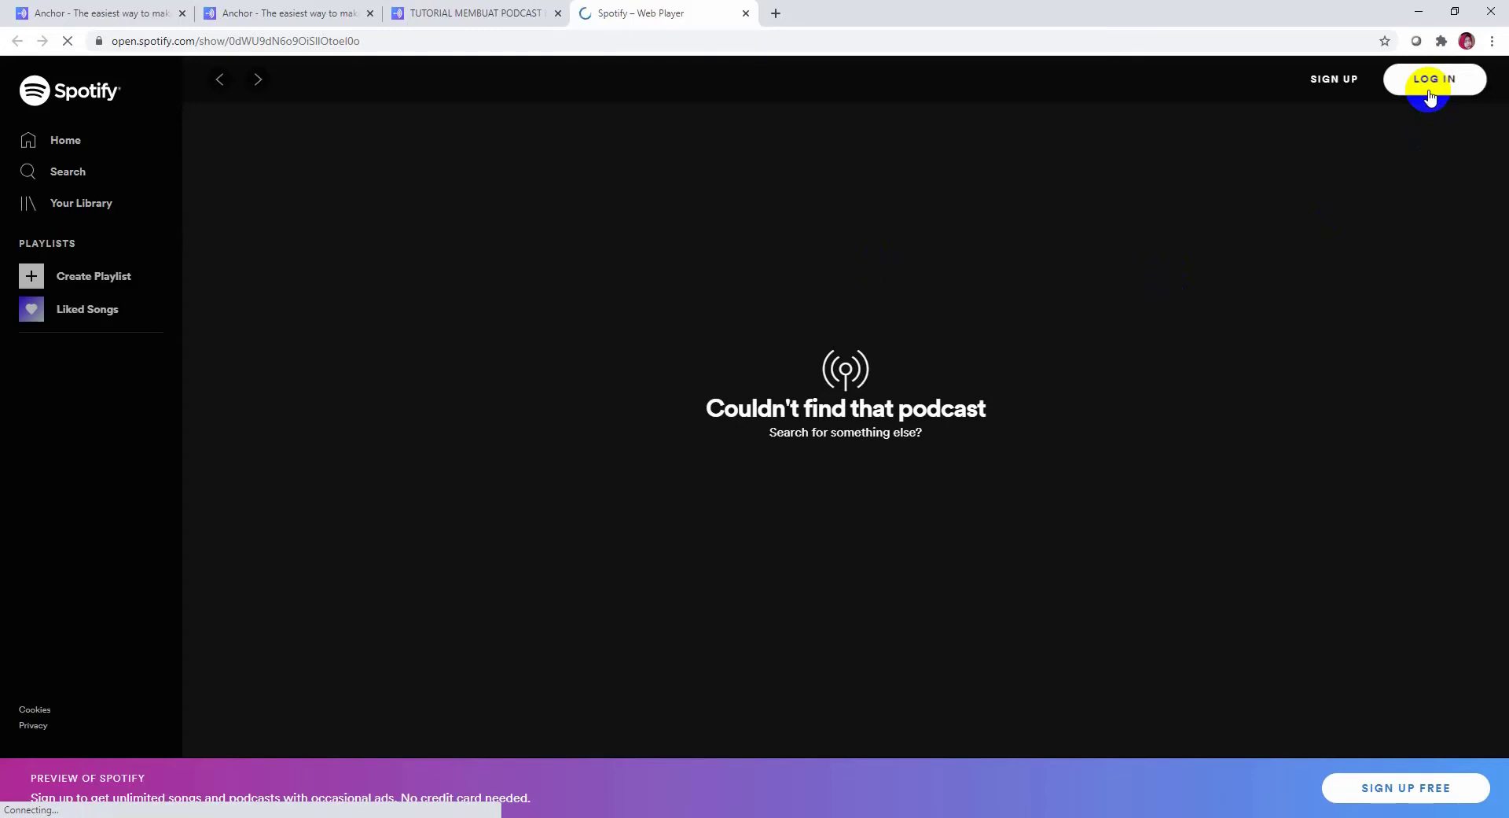
{"action": "left_click", "coordinate": [1430, 94]}
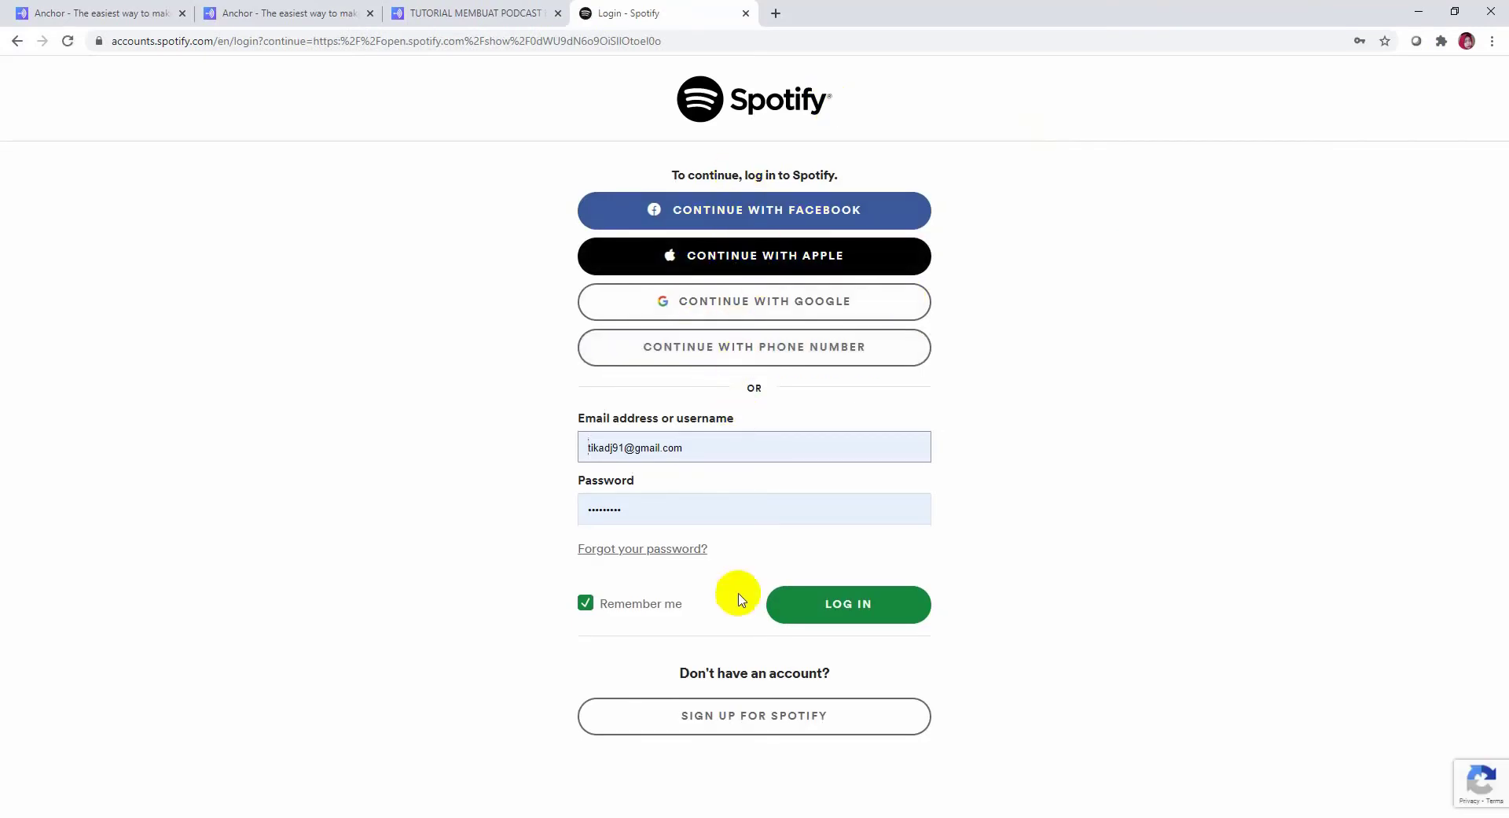
{"action": "left_click", "coordinate": [745, 14]}
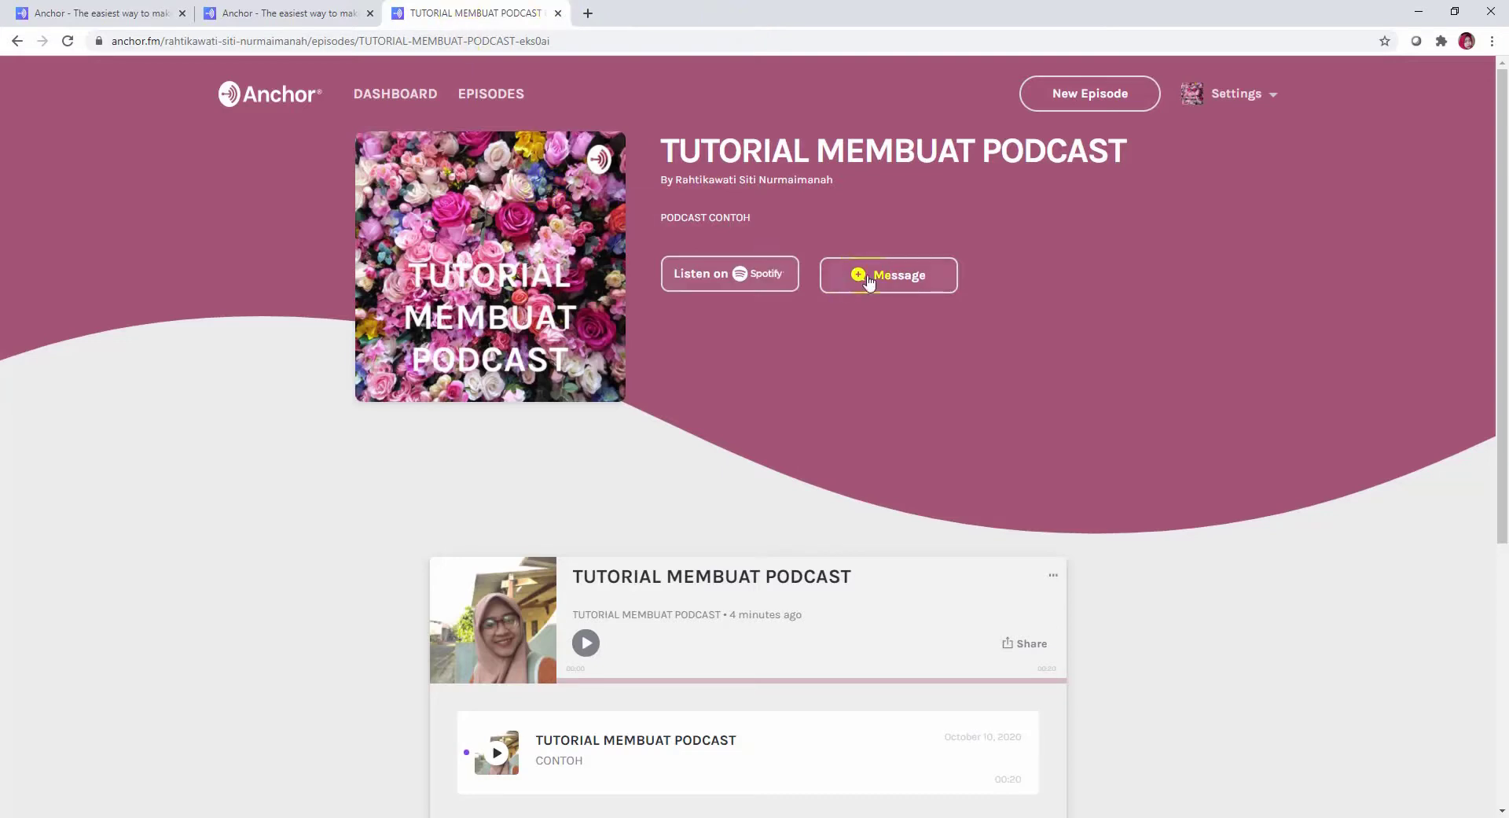
Step: Play the TUTORIAL MEMBUAT PODCAST episode on its public Anchor page
{"action": "left_click", "coordinate": [587, 645]}
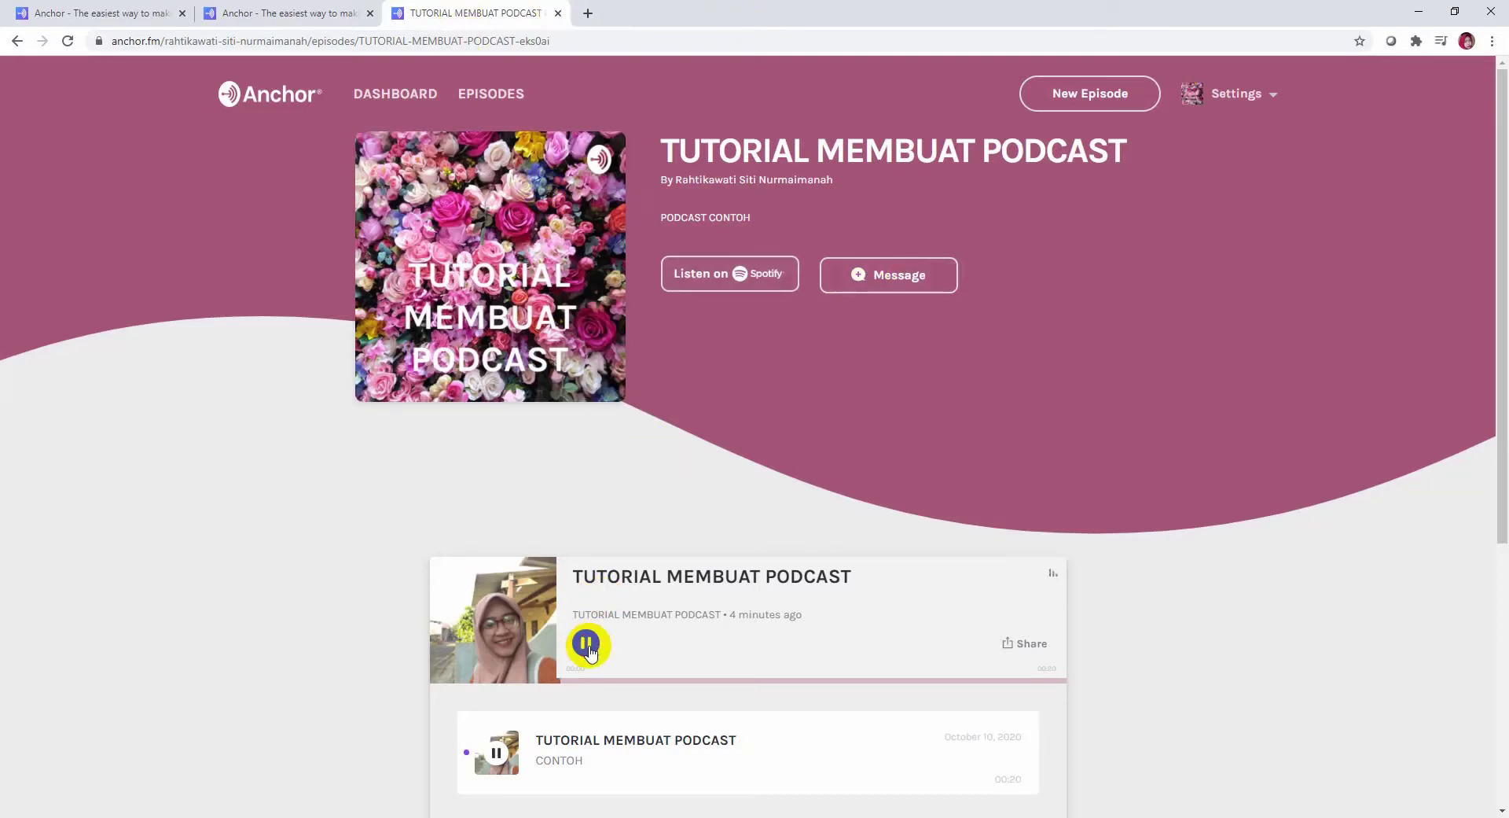